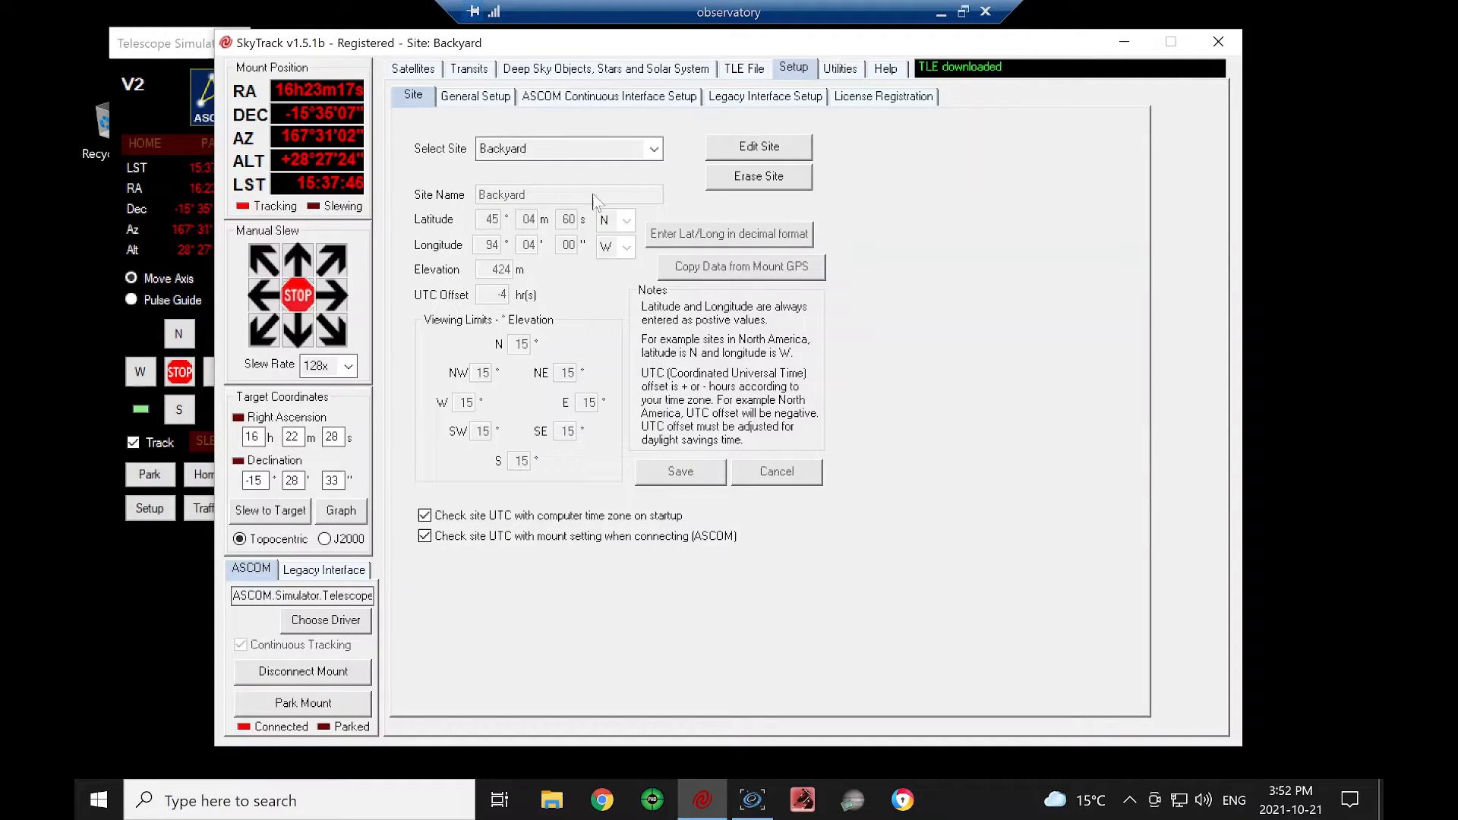
Set Acquisition/Loss of Signal to 0° Elevation in the general setup and recalculate the current and upcoming satellite passes.
{"action": "left_click", "coordinate": [476, 96]}
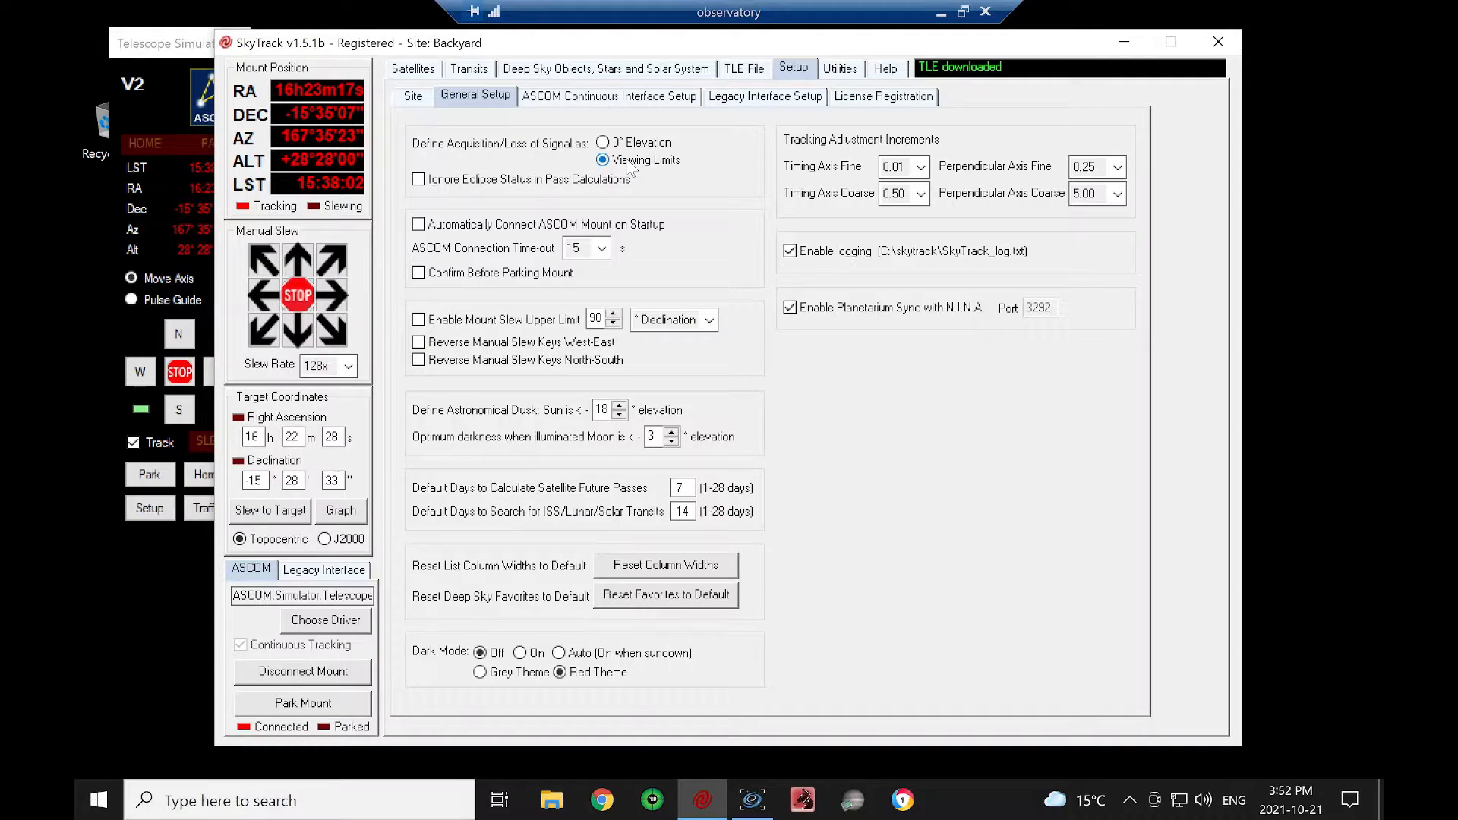
{"action": "left_click", "coordinate": [415, 99]}
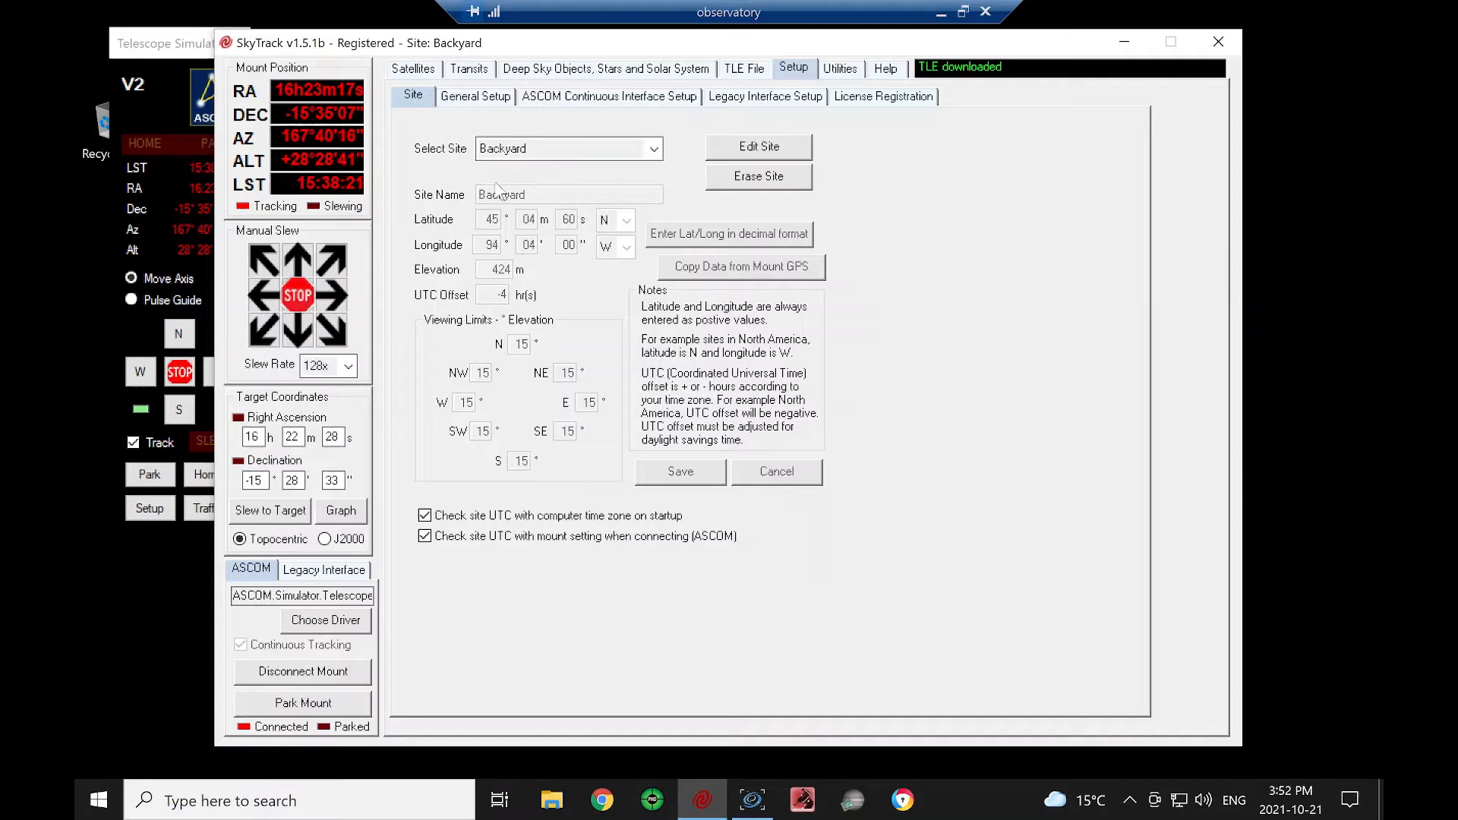
{"action": "left_click", "coordinate": [487, 102]}
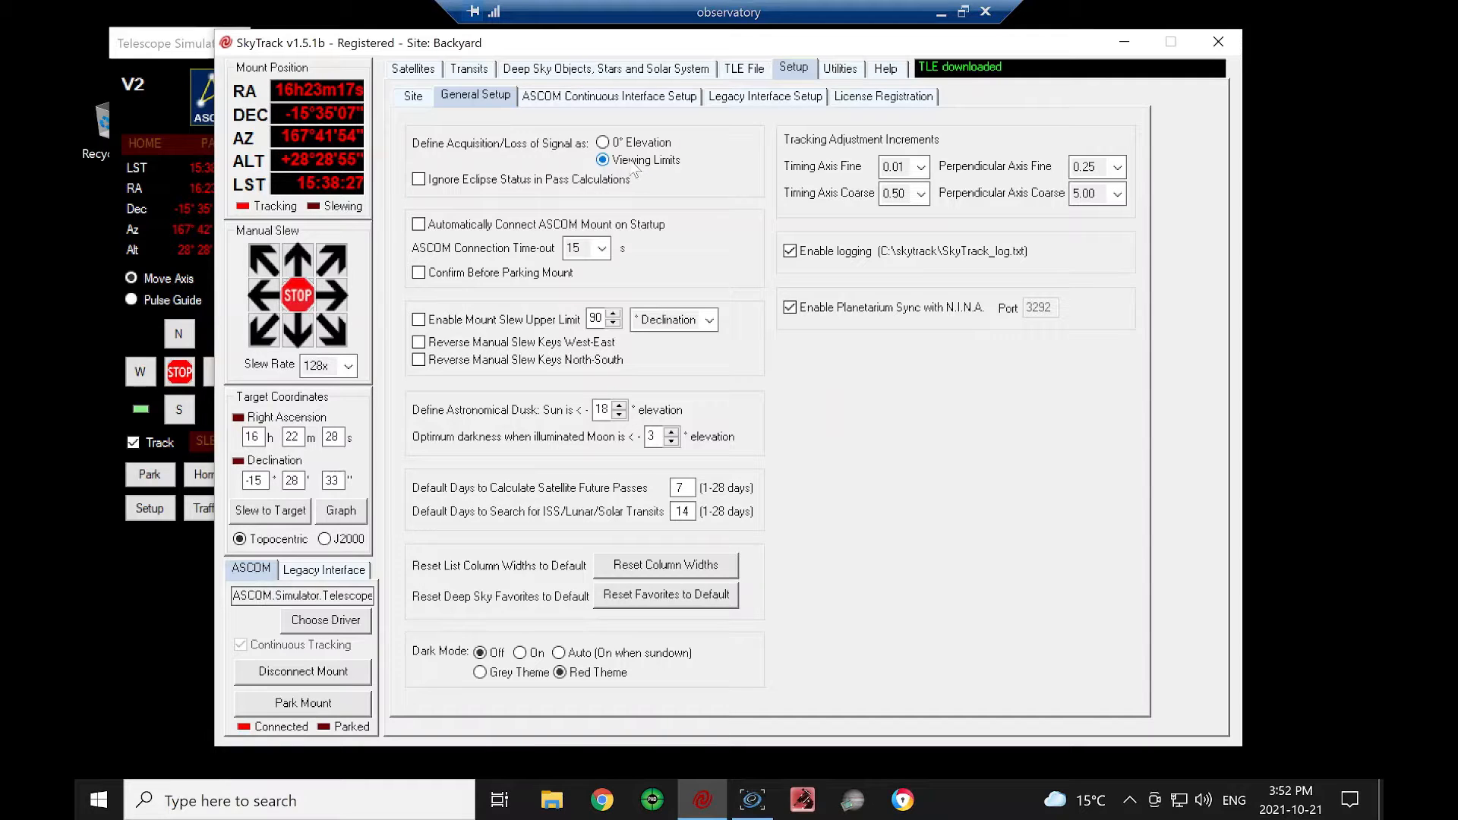
{"action": "left_click", "coordinate": [603, 144]}
{"action": "left_click", "coordinate": [415, 69]}
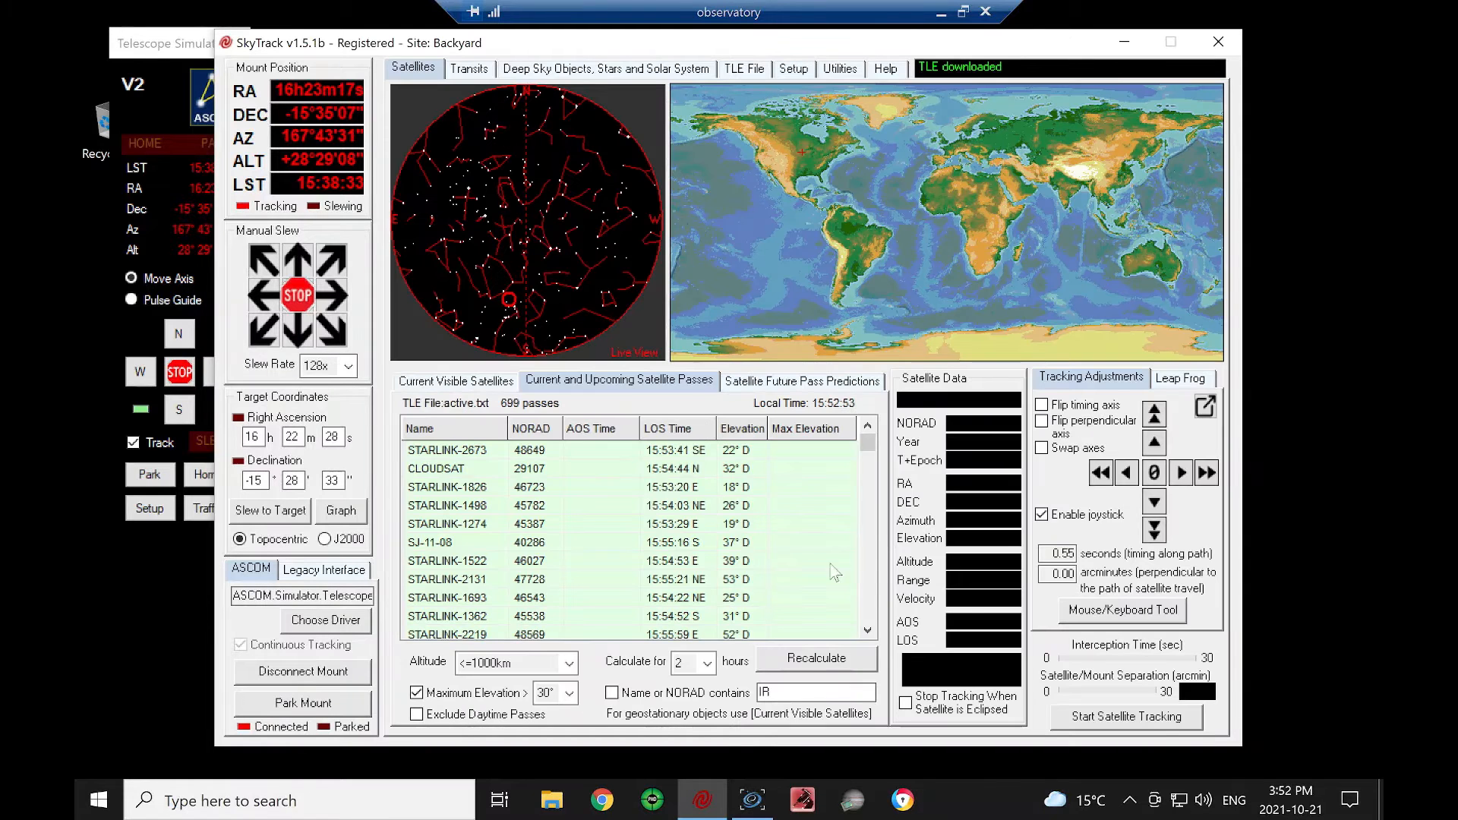
{"action": "left_click", "coordinate": [835, 664]}
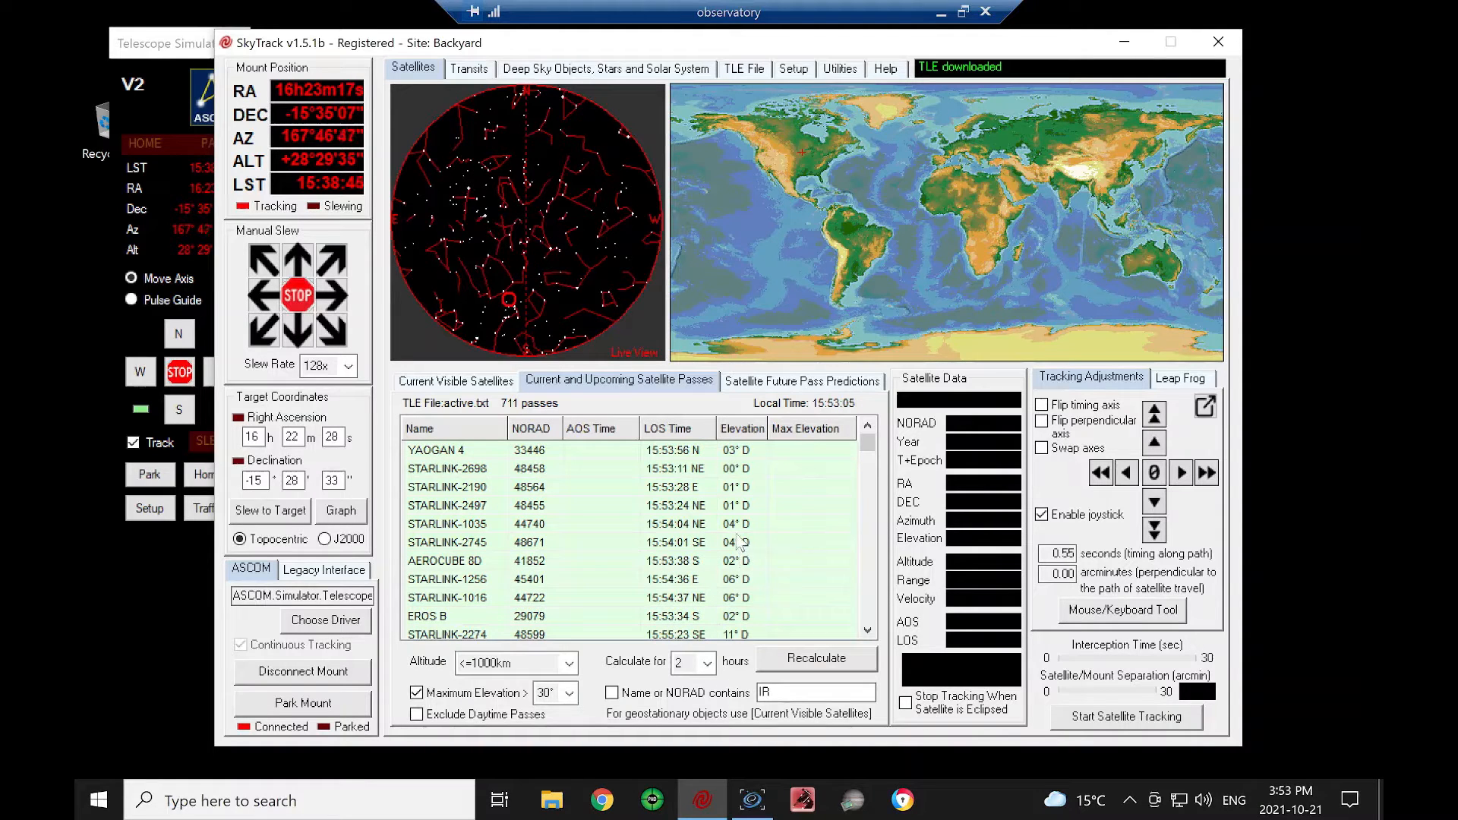
Look through the pass list to where current passes meet upcoming ones and view the data for STARLINK-1263.
{"action": "scroll", "coordinate": [872, 604], "scroll_direction": "down", "scroll_amount": 8}
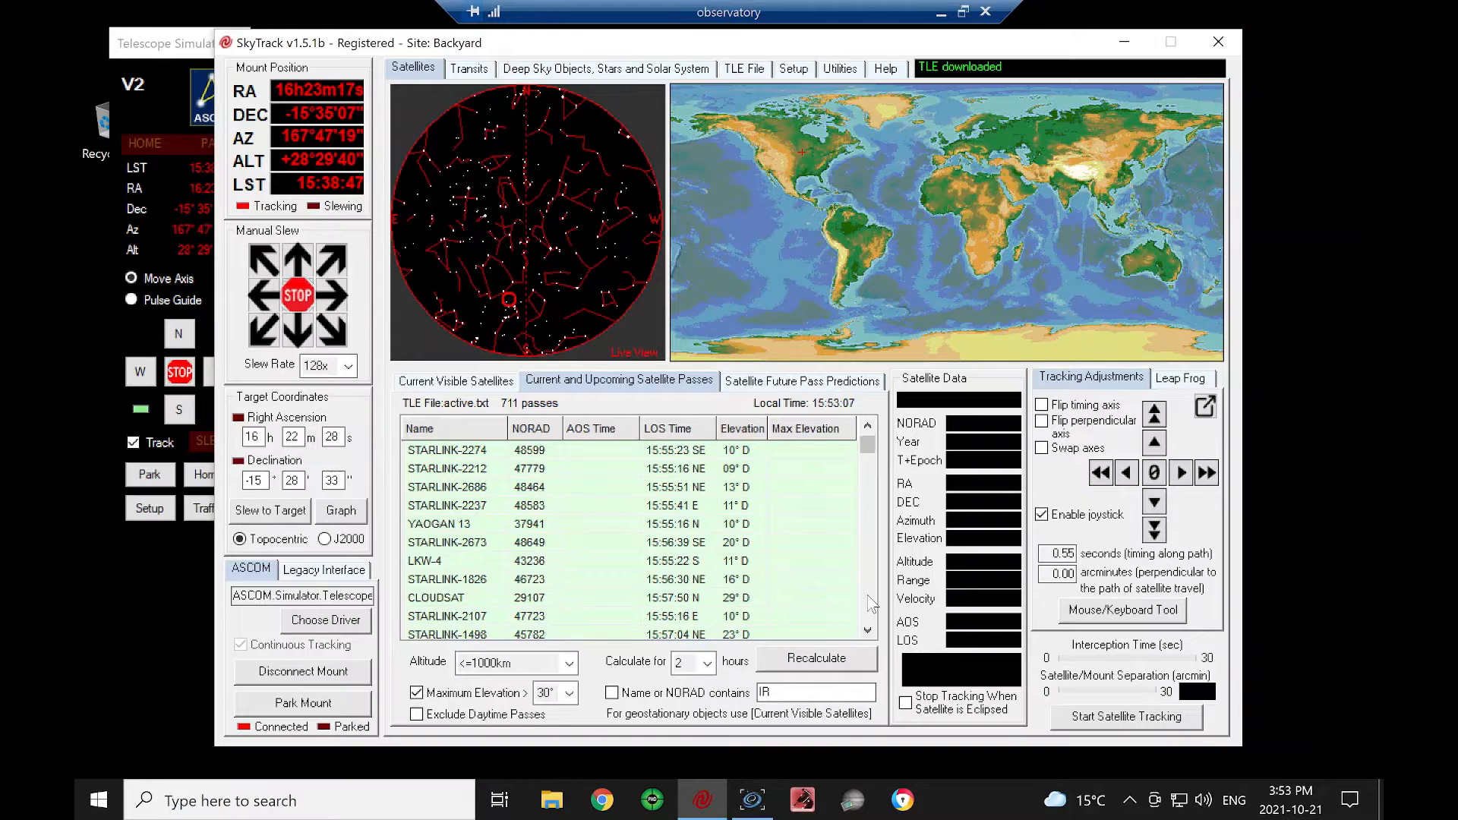
{"action": "scroll", "coordinate": [870, 599], "scroll_direction": "down", "scroll_amount": 6}
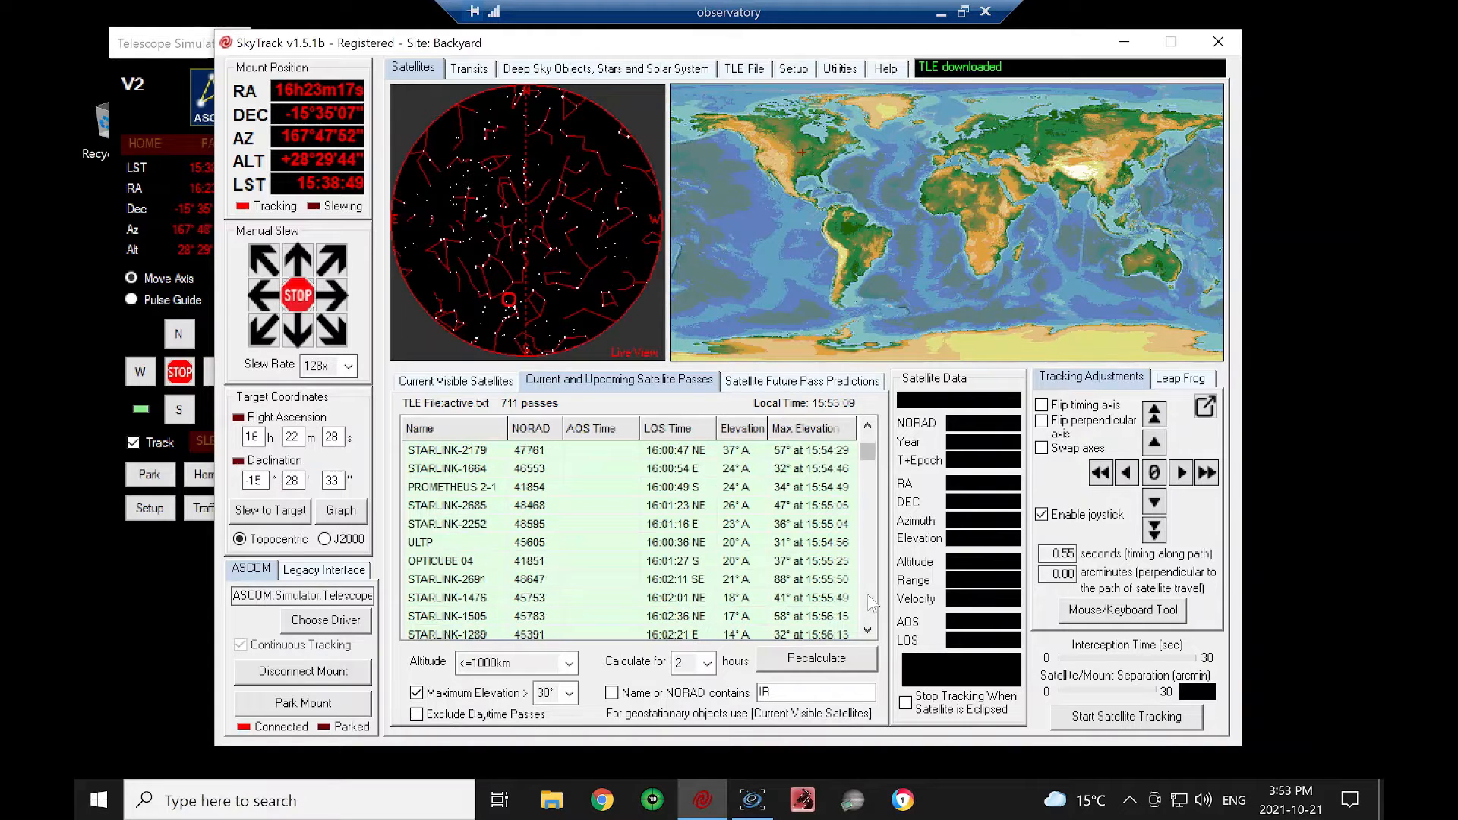
{"action": "left_click", "coordinate": [867, 426]}
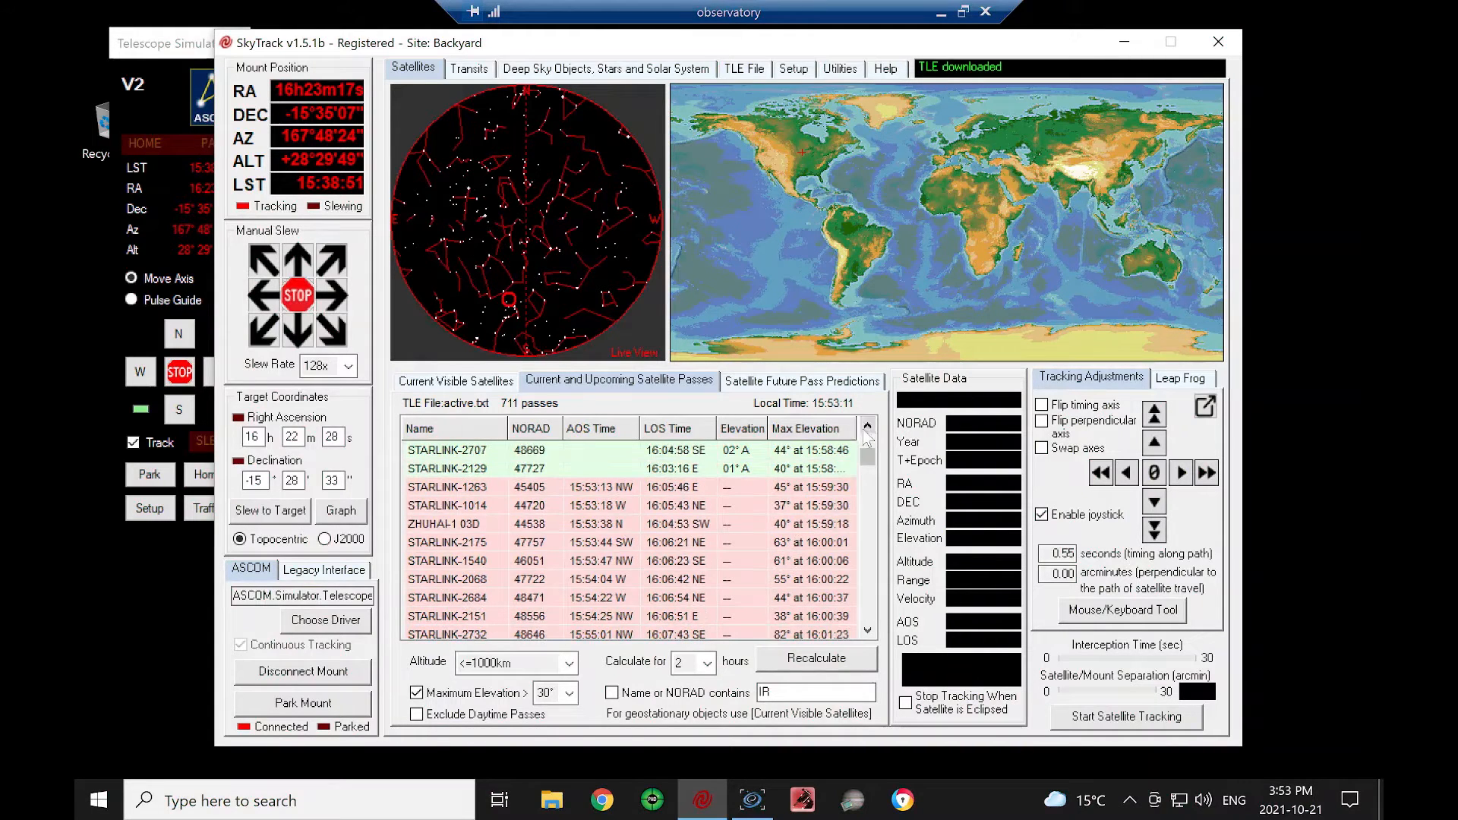
{"action": "left_click", "coordinate": [867, 426]}
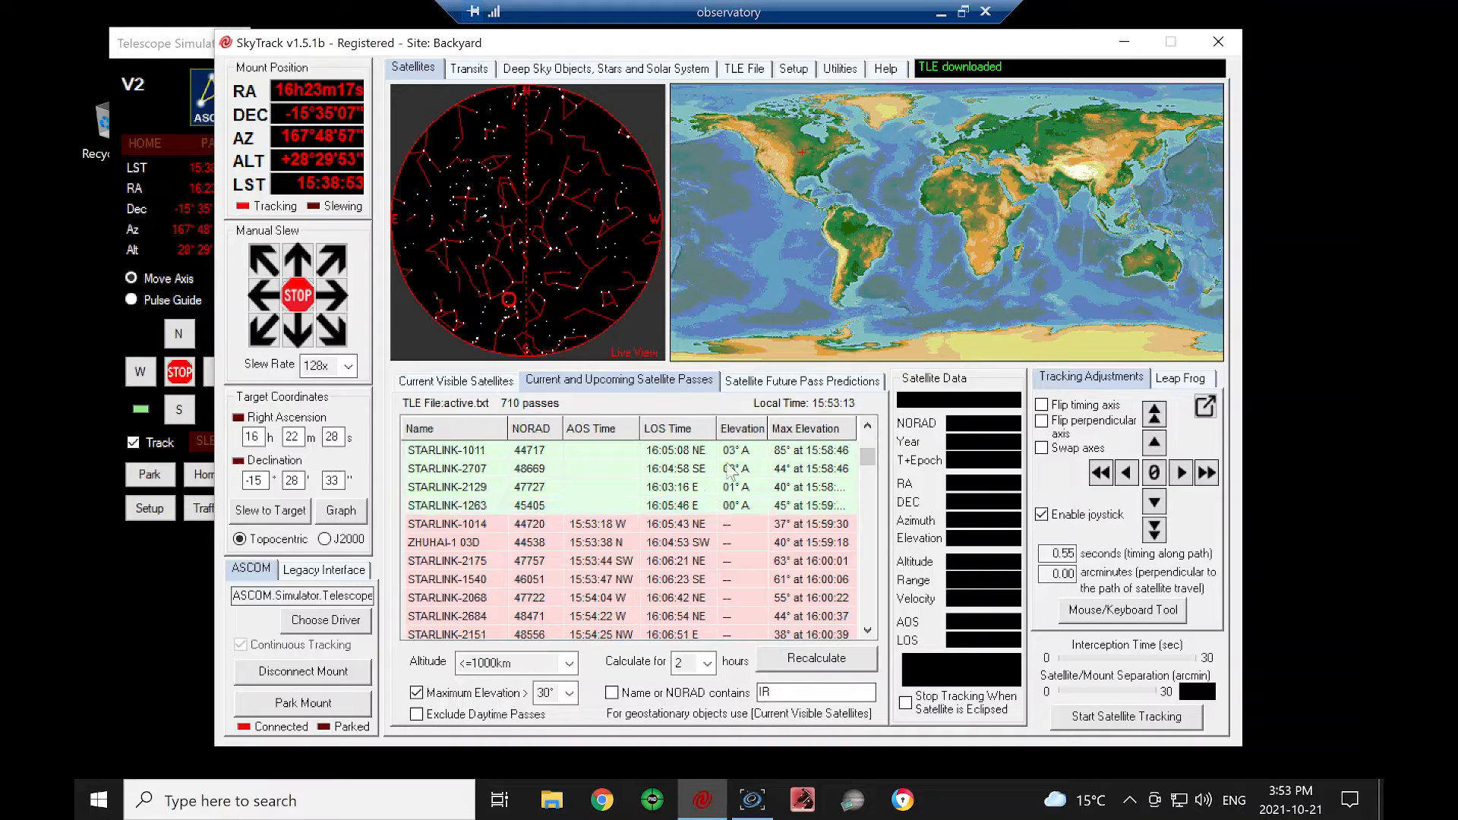
{"action": "left_click", "coordinate": [734, 507]}
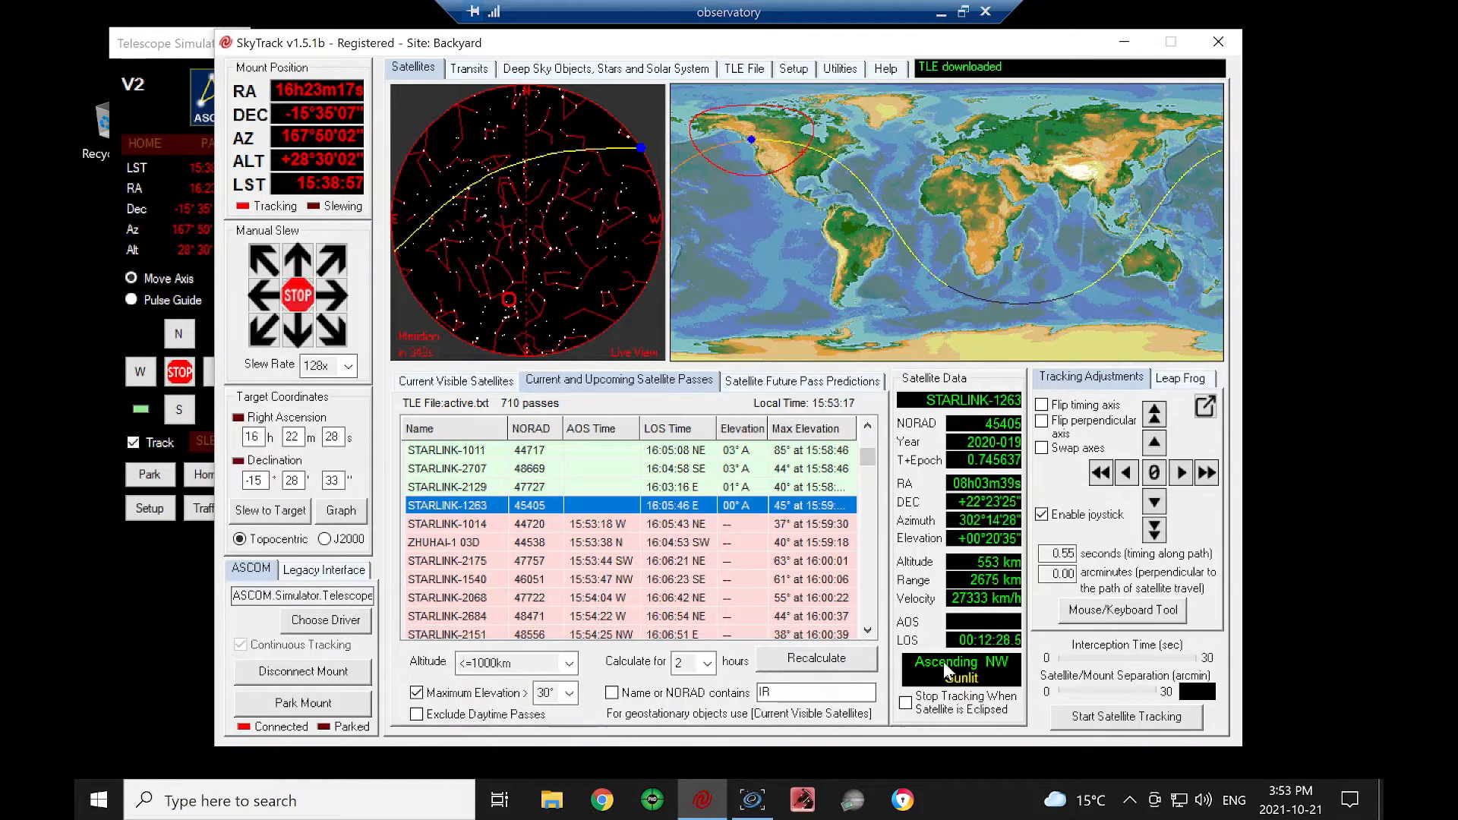
Define Acquisition/Loss of Signal by Viewing Limits and recalculate the current and upcoming satellite passes.
{"action": "left_click", "coordinate": [796, 70]}
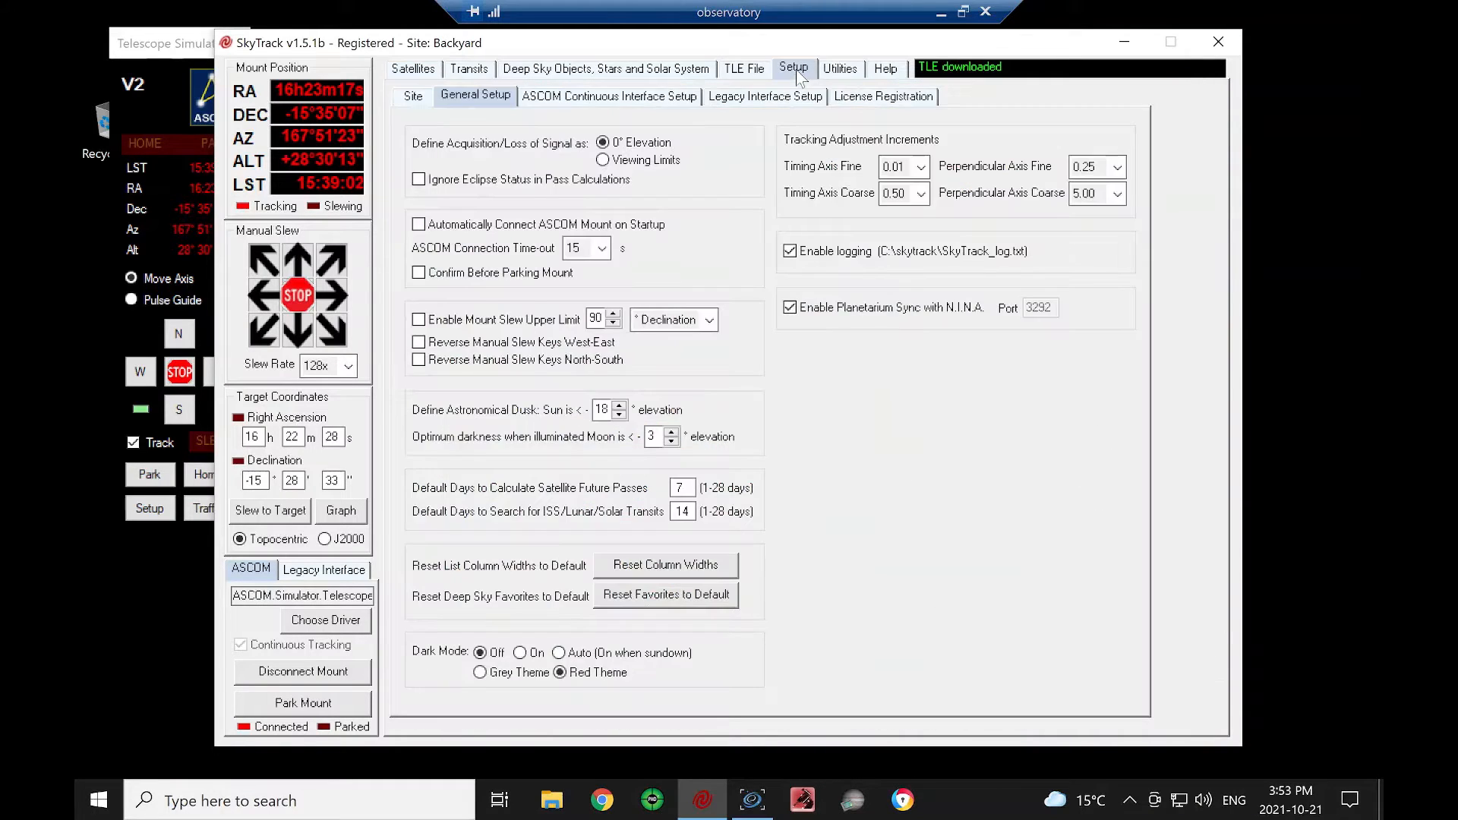
{"action": "left_click", "coordinate": [618, 162]}
{"action": "left_click", "coordinate": [420, 70]}
{"action": "left_click", "coordinate": [819, 659]}
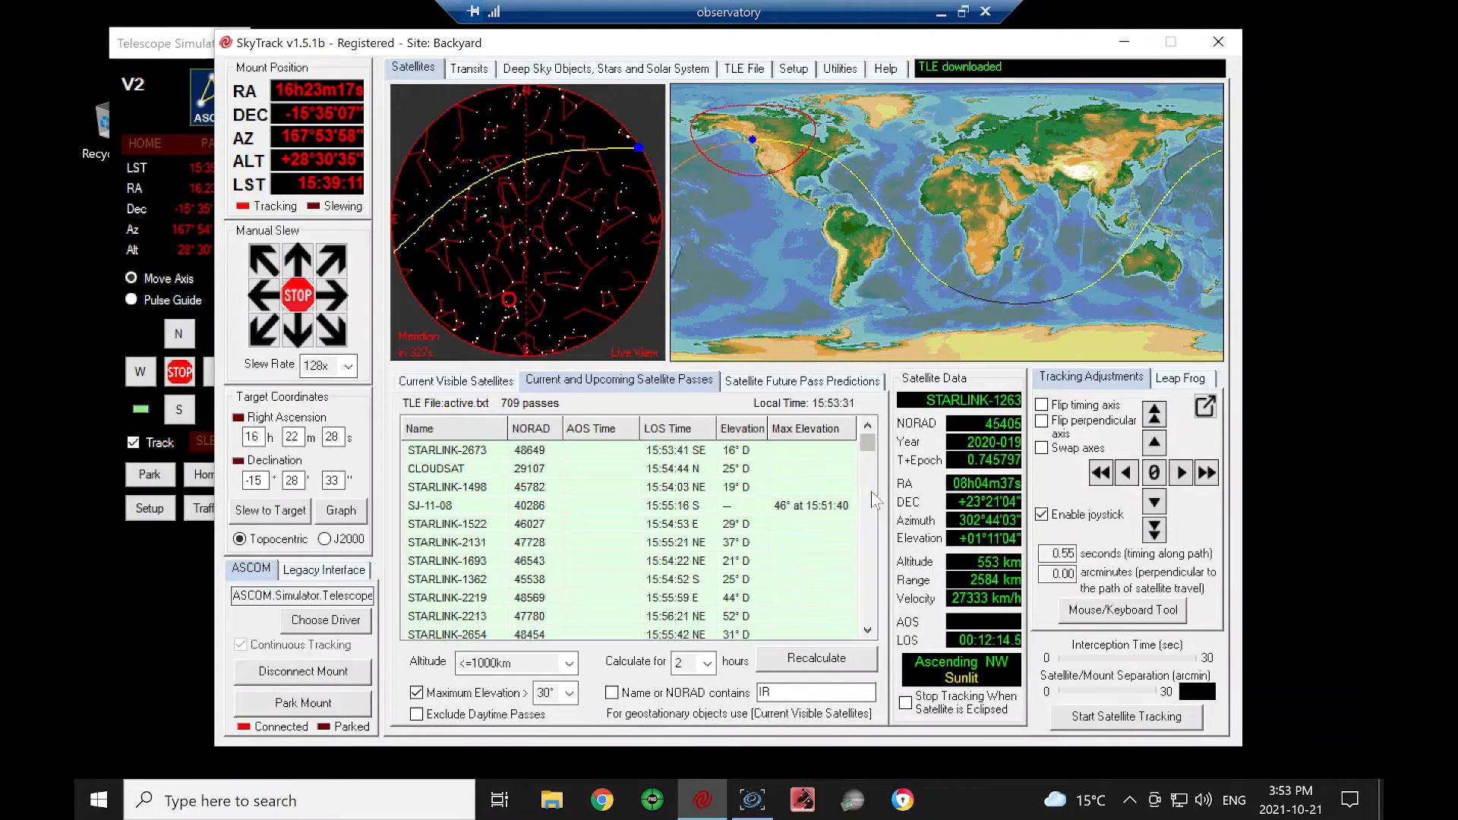
Compare the elevations and sky tracks of STARLINK-1289, STARLINK-1476, STARLINK-1505 and STARLINK-1581 in the pass list.
{"action": "left_click_drag", "start_coordinate": [867, 446], "coordinate": [868, 450]}
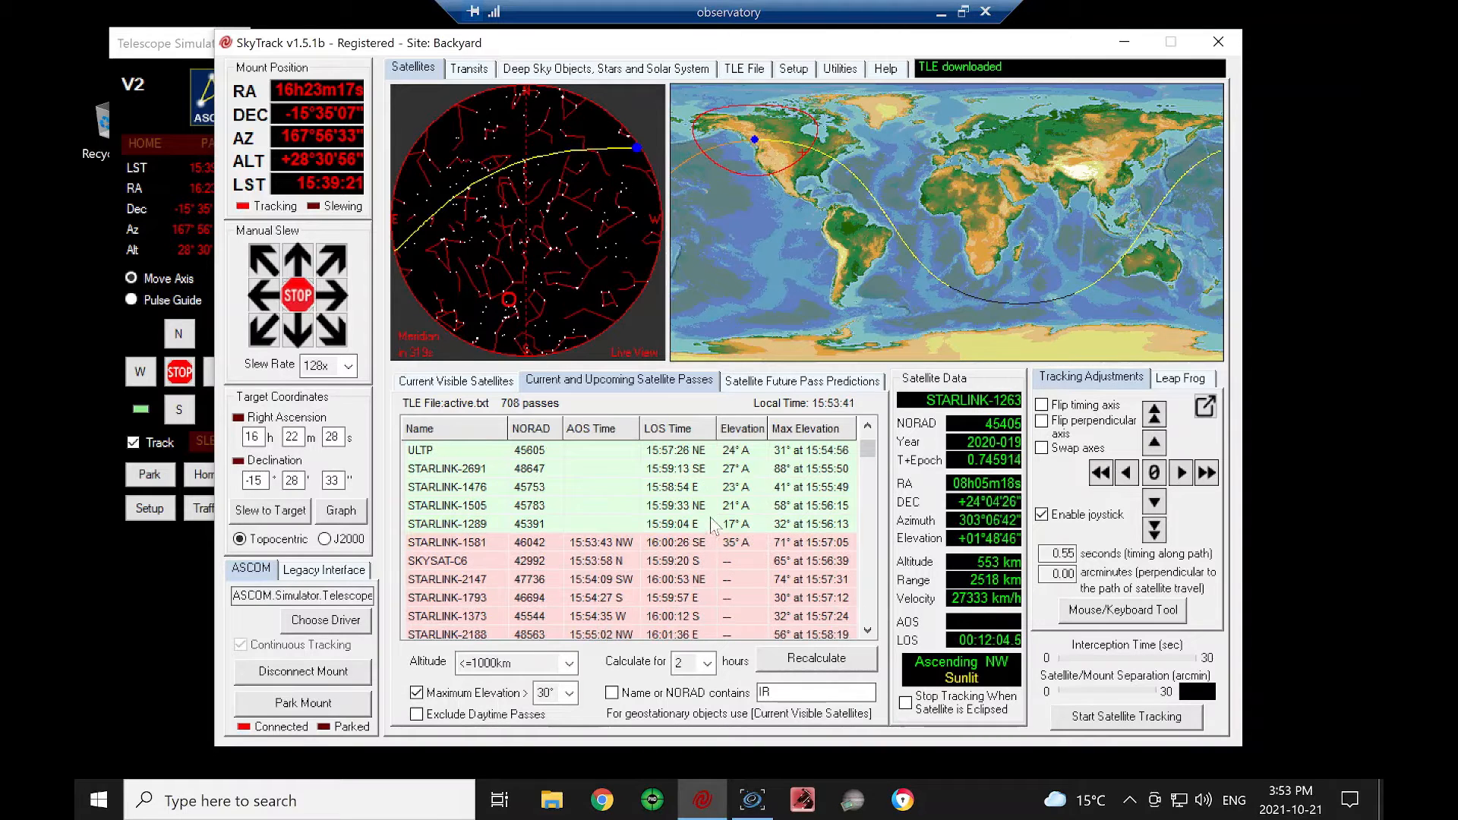
{"action": "left_click", "coordinate": [714, 525]}
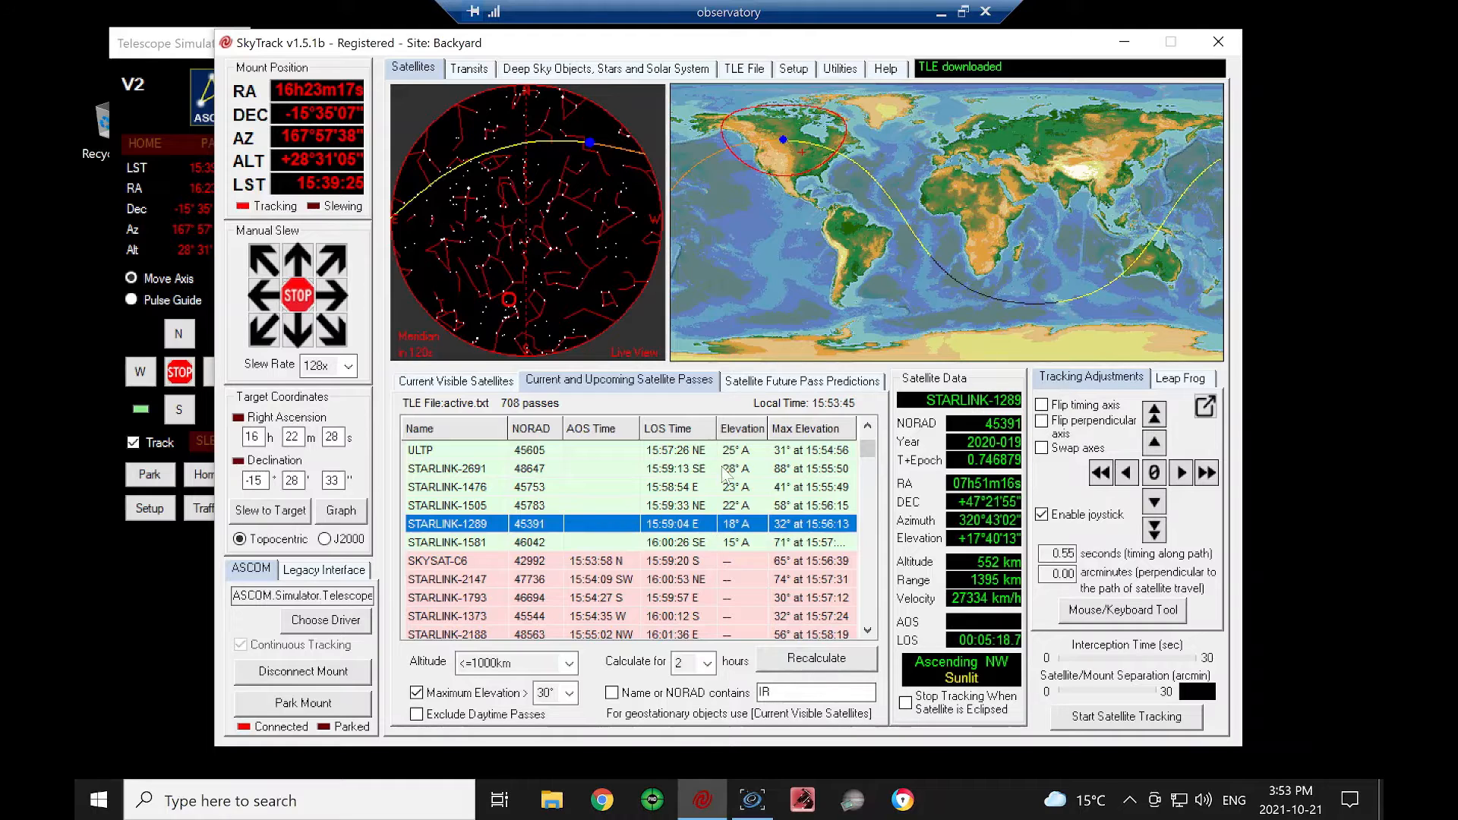
{"action": "left_click", "coordinate": [727, 491]}
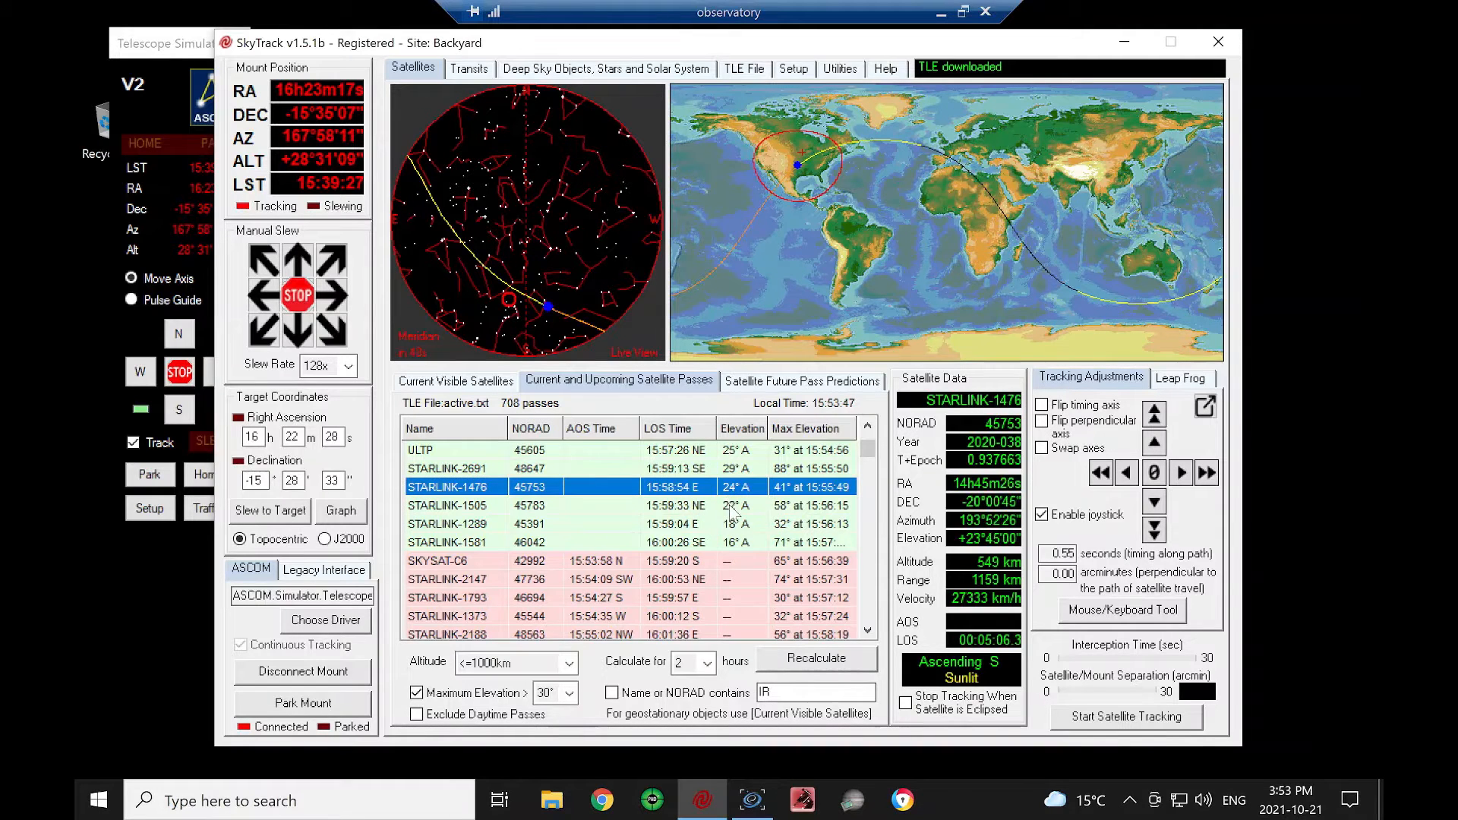
{"action": "left_click", "coordinate": [729, 505]}
{"action": "left_click", "coordinate": [731, 521]}
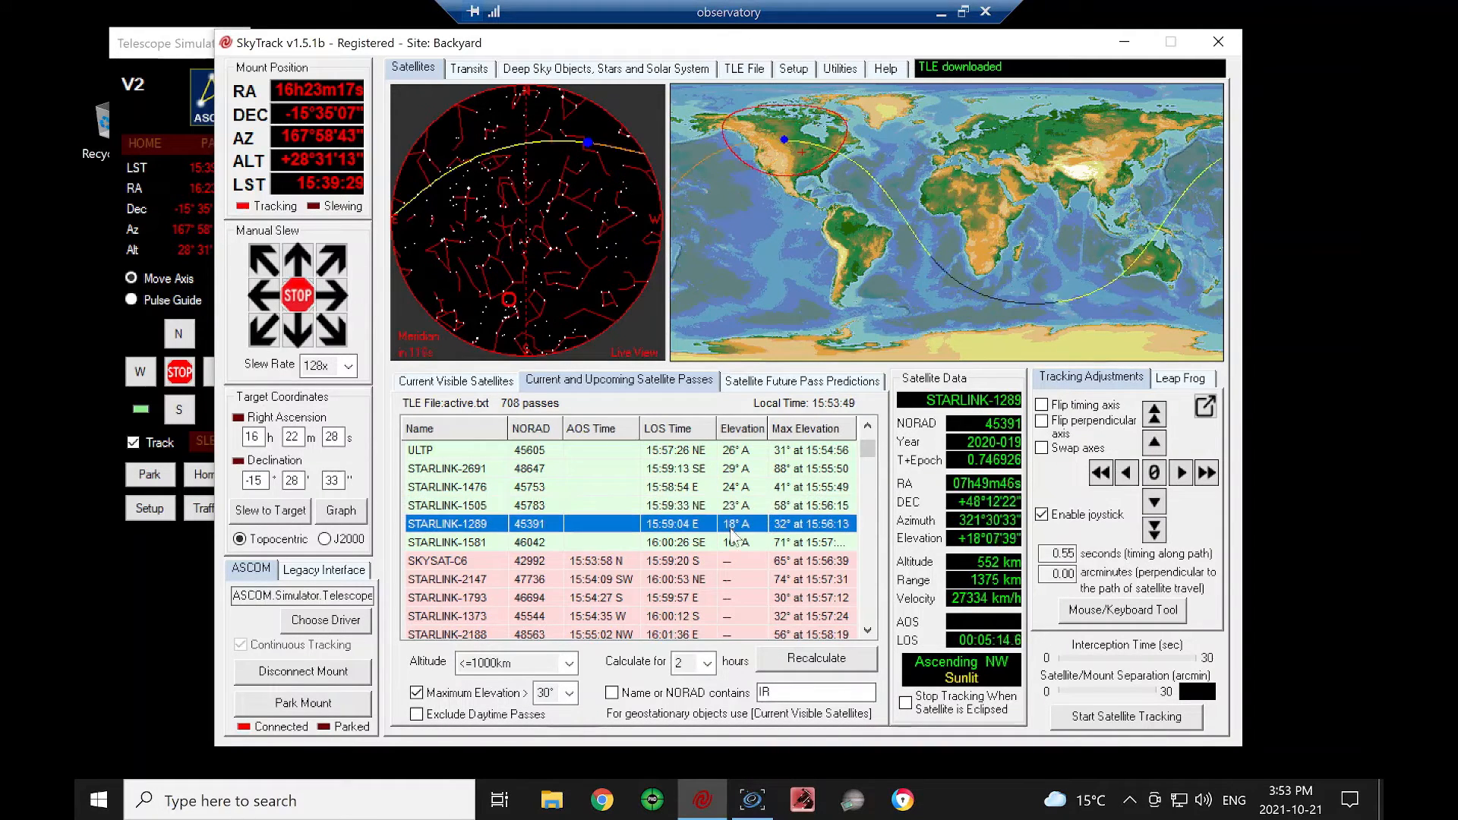
{"action": "left_click", "coordinate": [731, 542]}
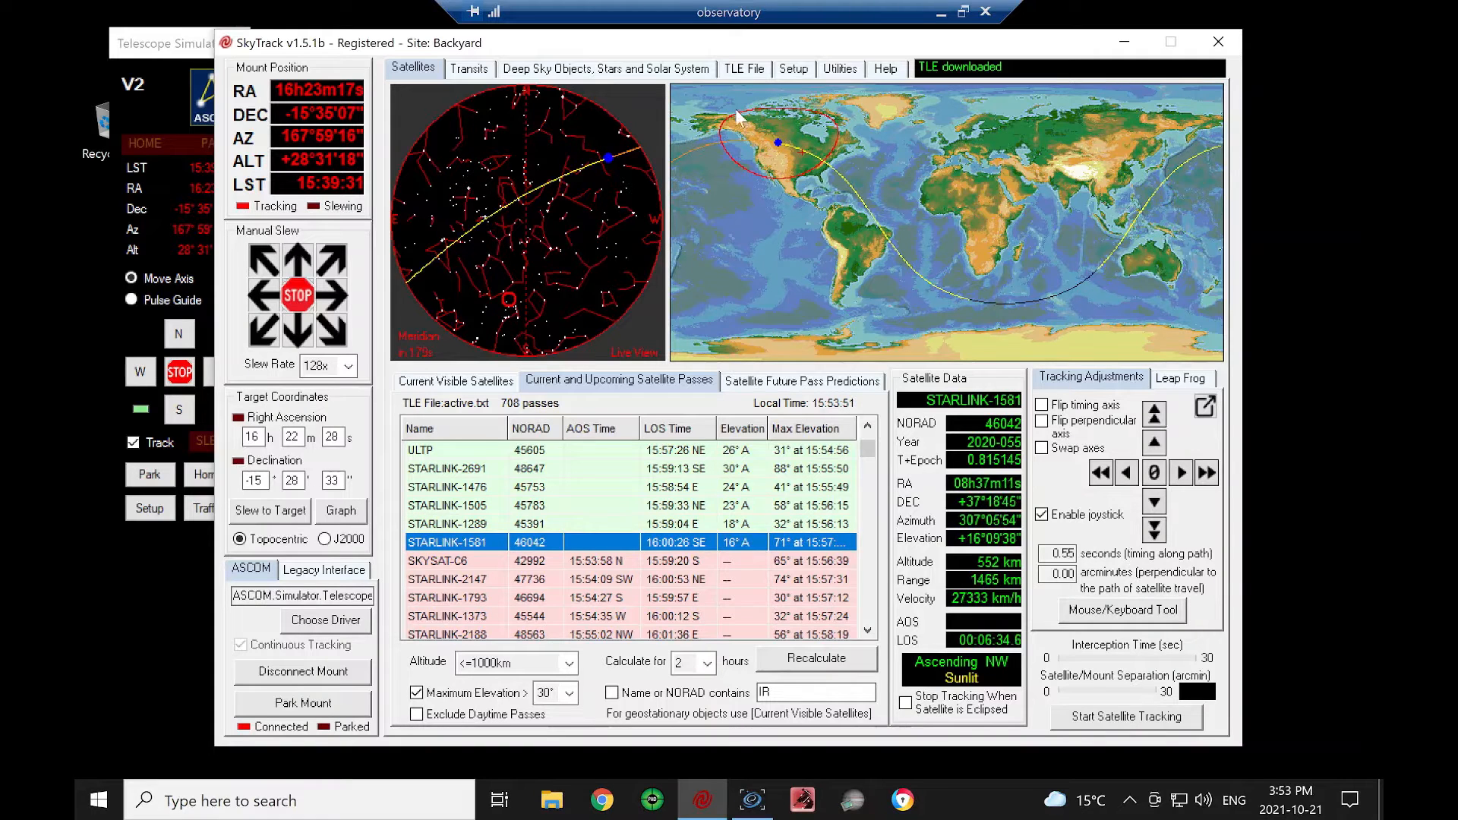
Enable Ignore Eclipse Status in Pass Calculations and calculate the future passes of ISS (ZARYA).
{"action": "left_click", "coordinate": [801, 71]}
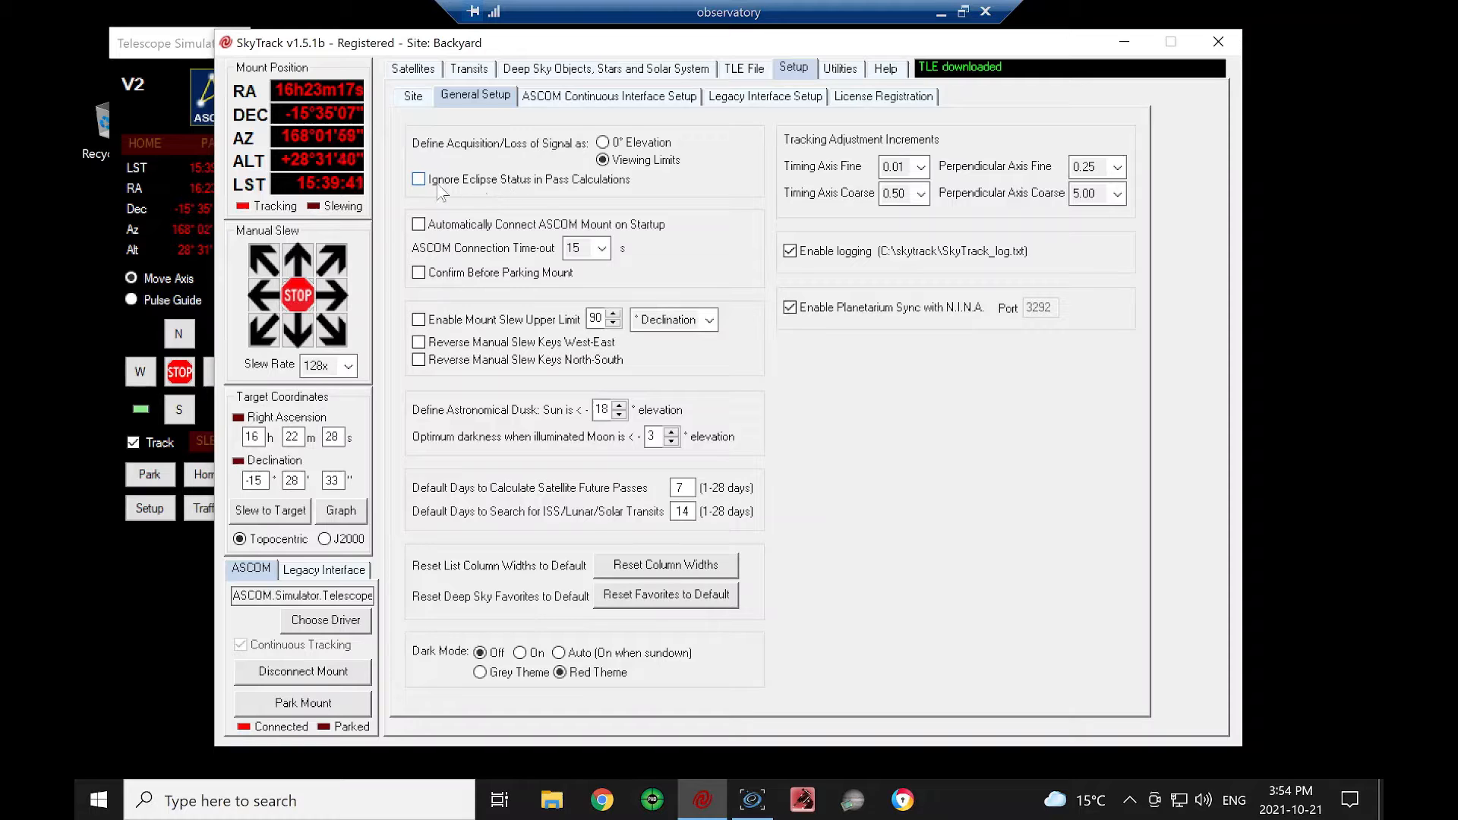
{"action": "left_click", "coordinate": [427, 73]}
{"action": "left_click", "coordinate": [765, 379]}
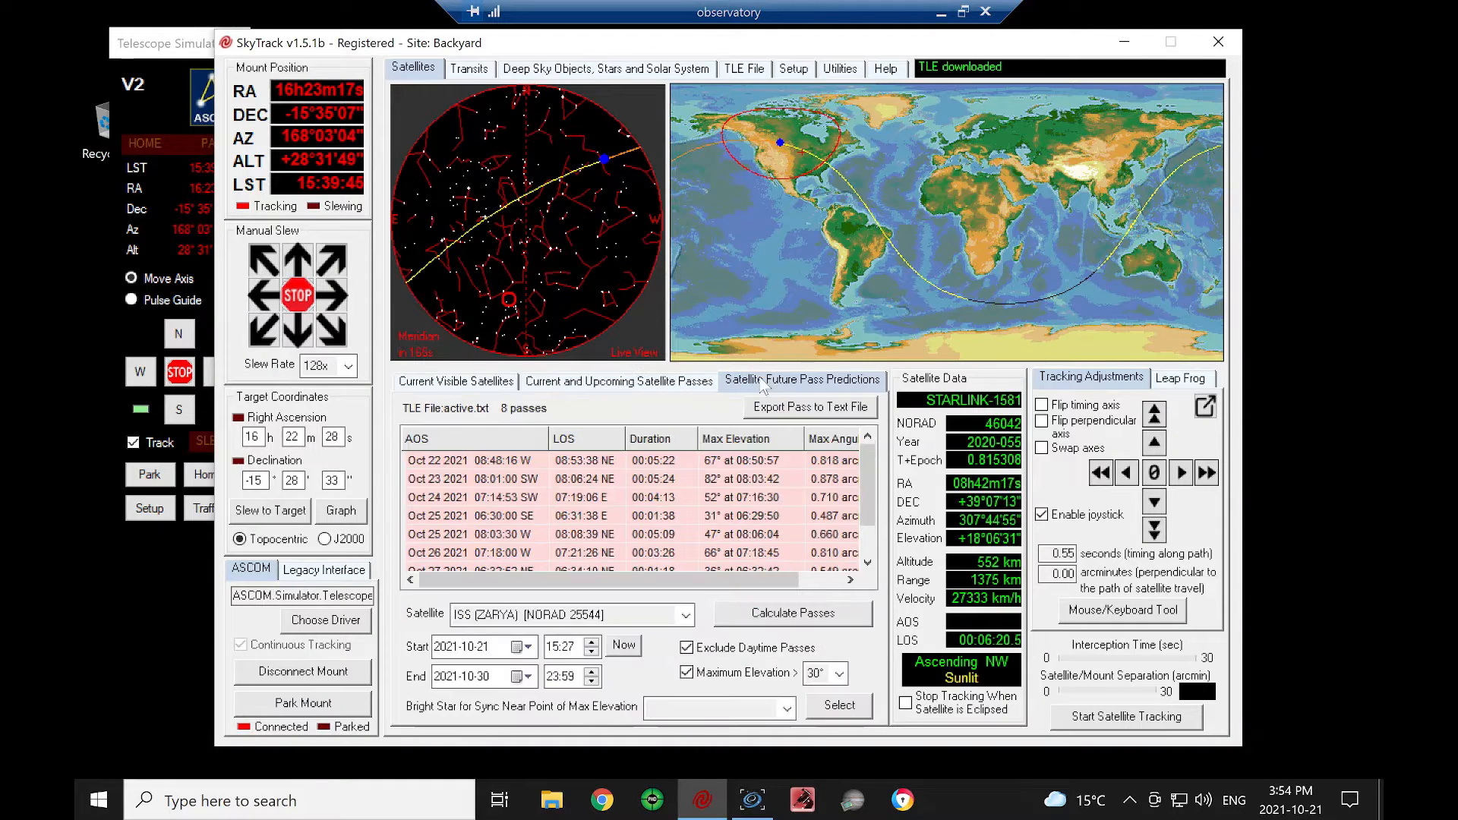
{"action": "left_click", "coordinate": [787, 625]}
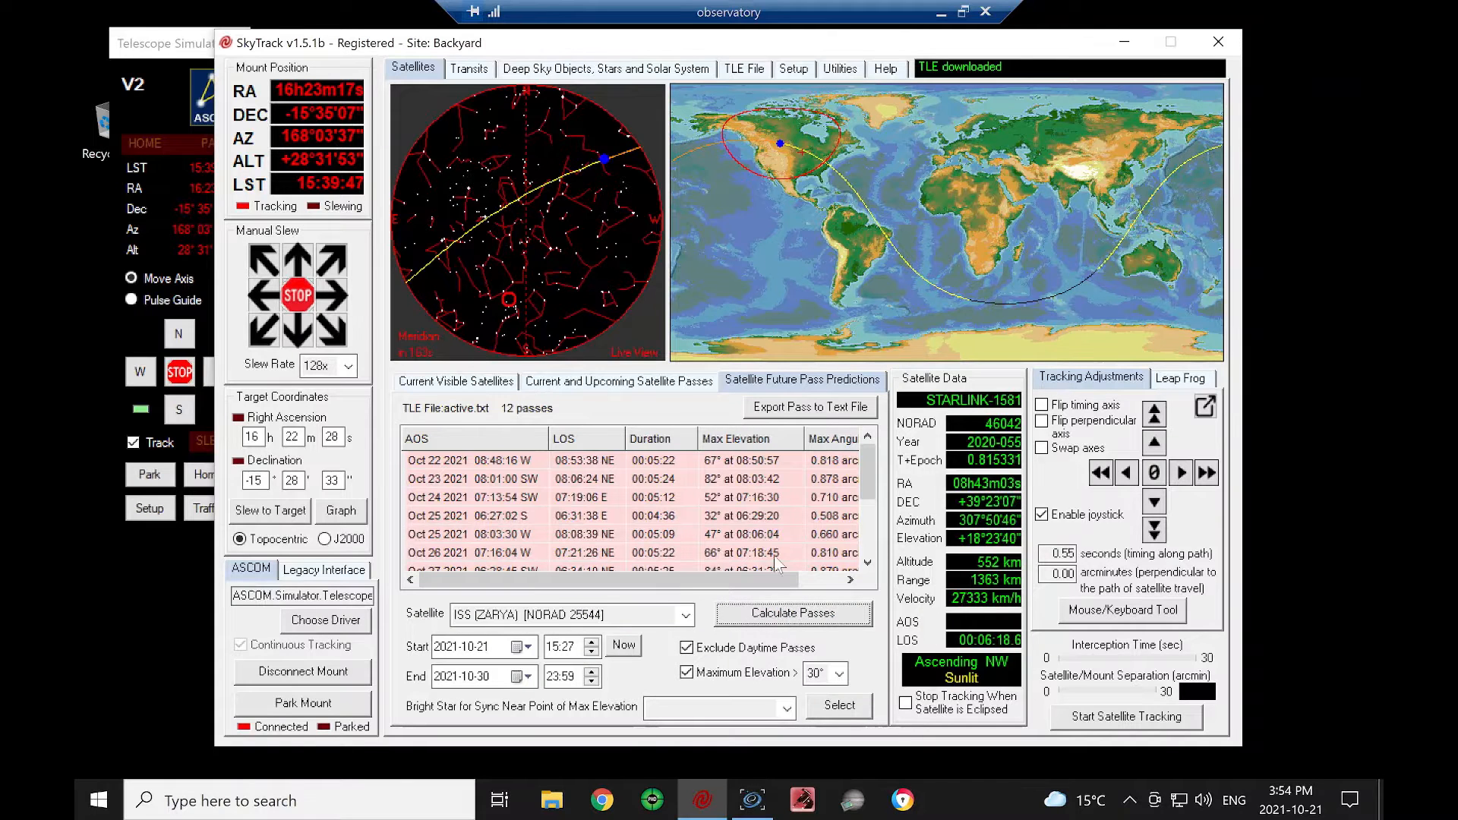
Examine the predicted ISS passes of Oct 29 2021 starting at 06:31:11 and 04:54:40.
{"action": "left_click_drag", "start_coordinate": [864, 490], "coordinate": [863, 544]}
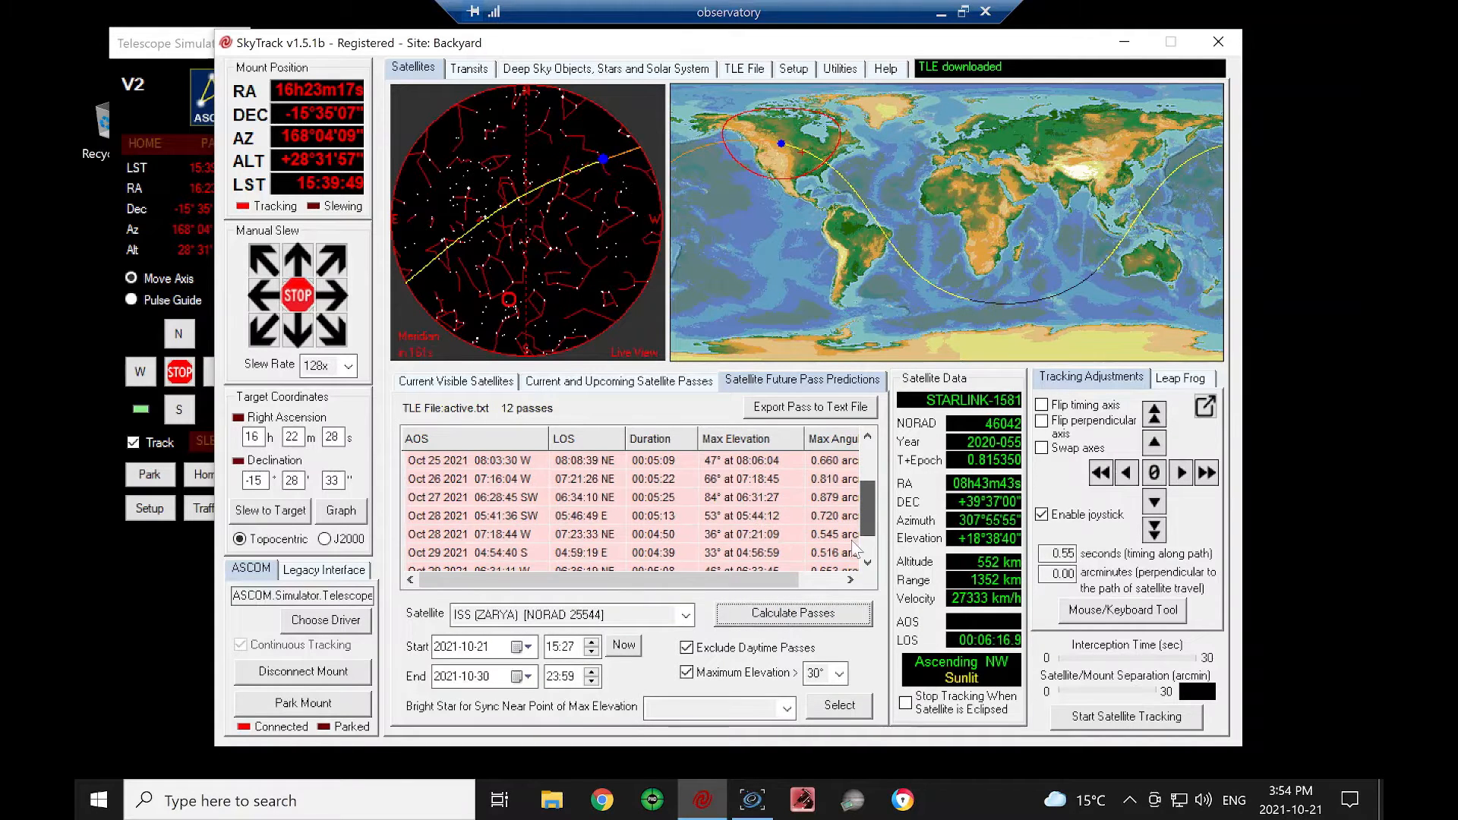
{"action": "left_click", "coordinate": [718, 536]}
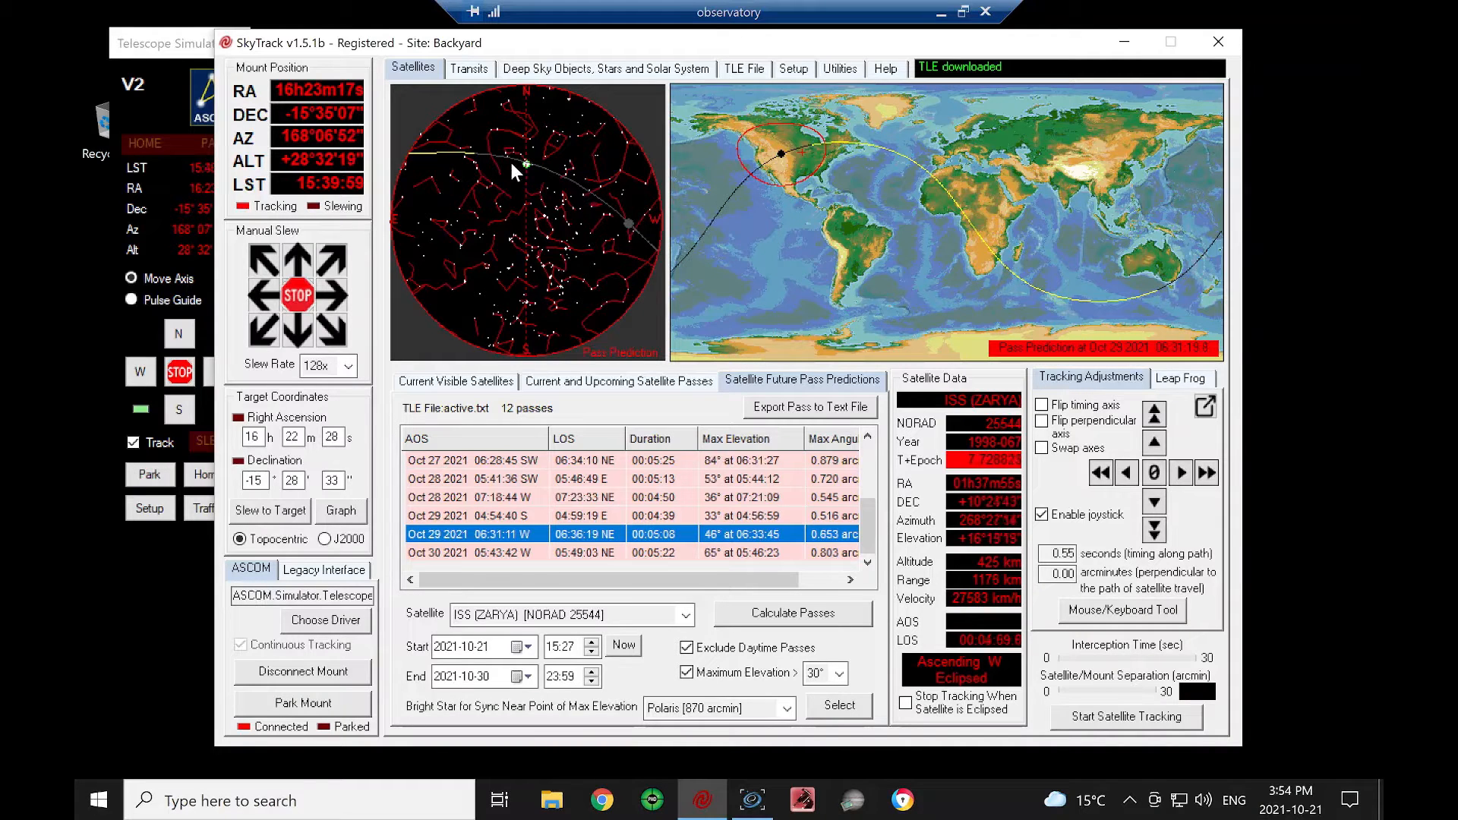
{"action": "left_click", "coordinate": [723, 516]}
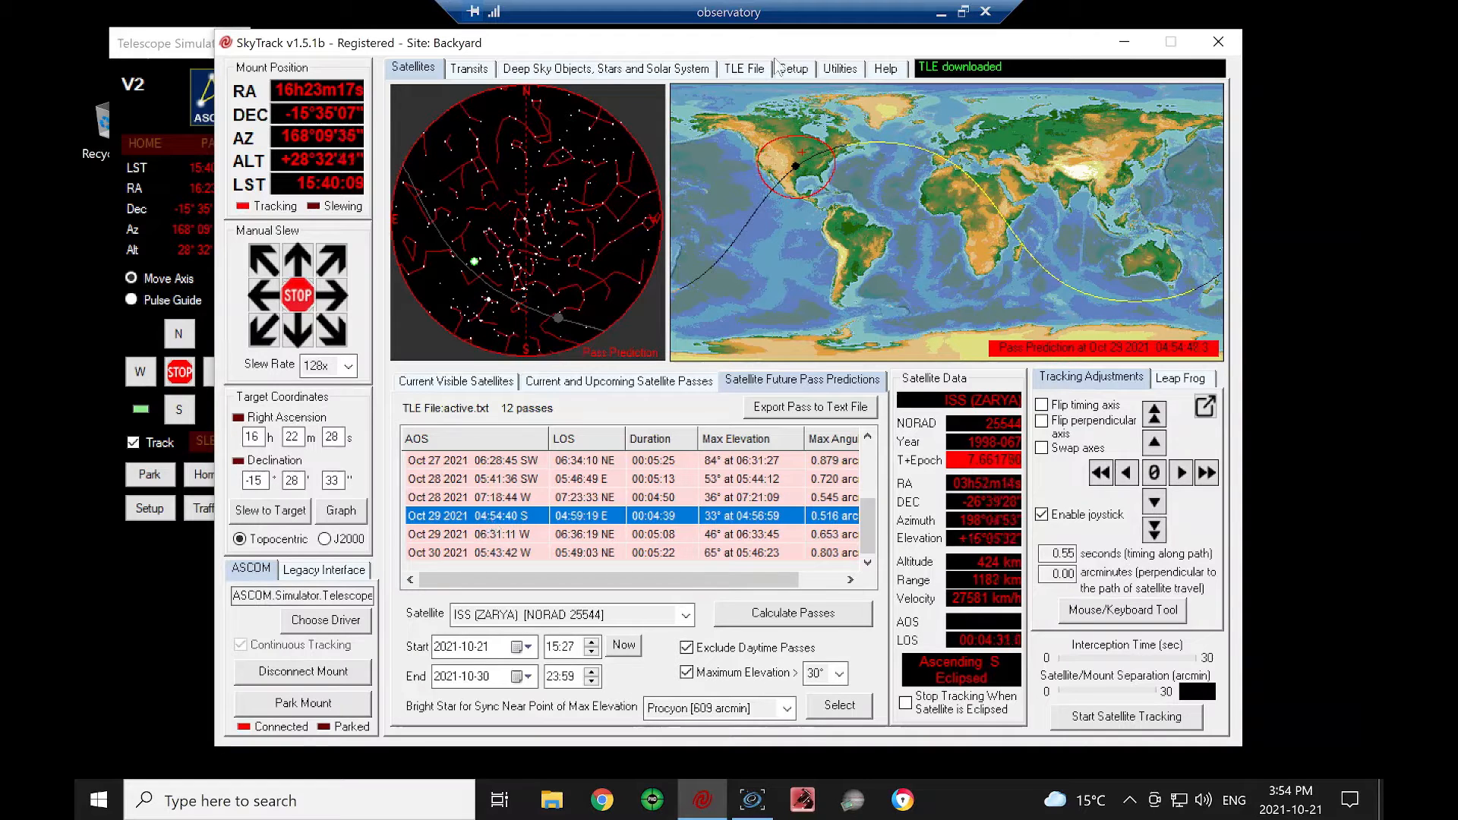
Disable Ignore Eclipse Status in Pass Calculations, recalculate the ISS (ZARYA) future passes and look through the list.
{"action": "left_click", "coordinate": [796, 72]}
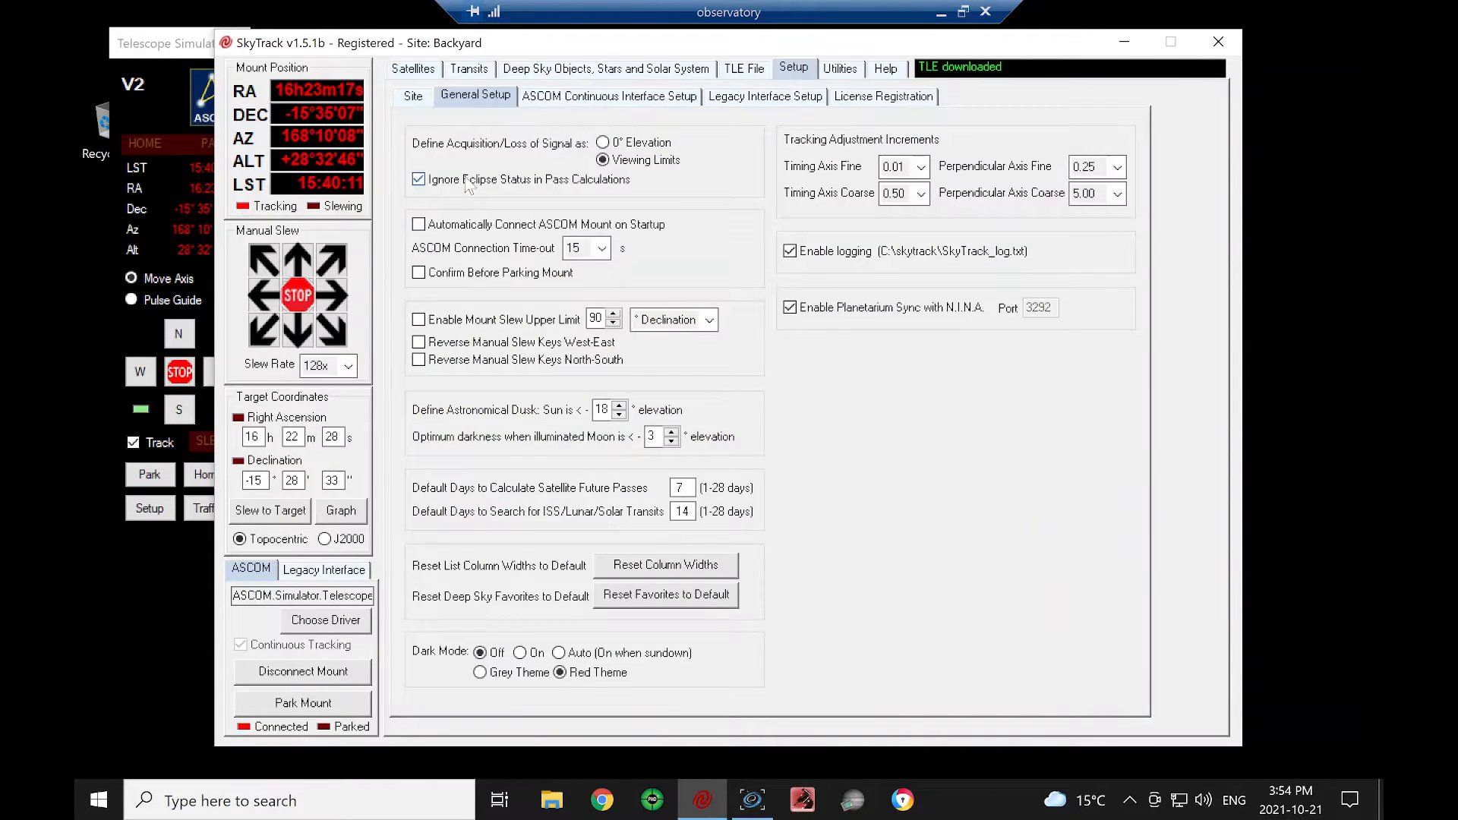
{"action": "left_click", "coordinate": [414, 68]}
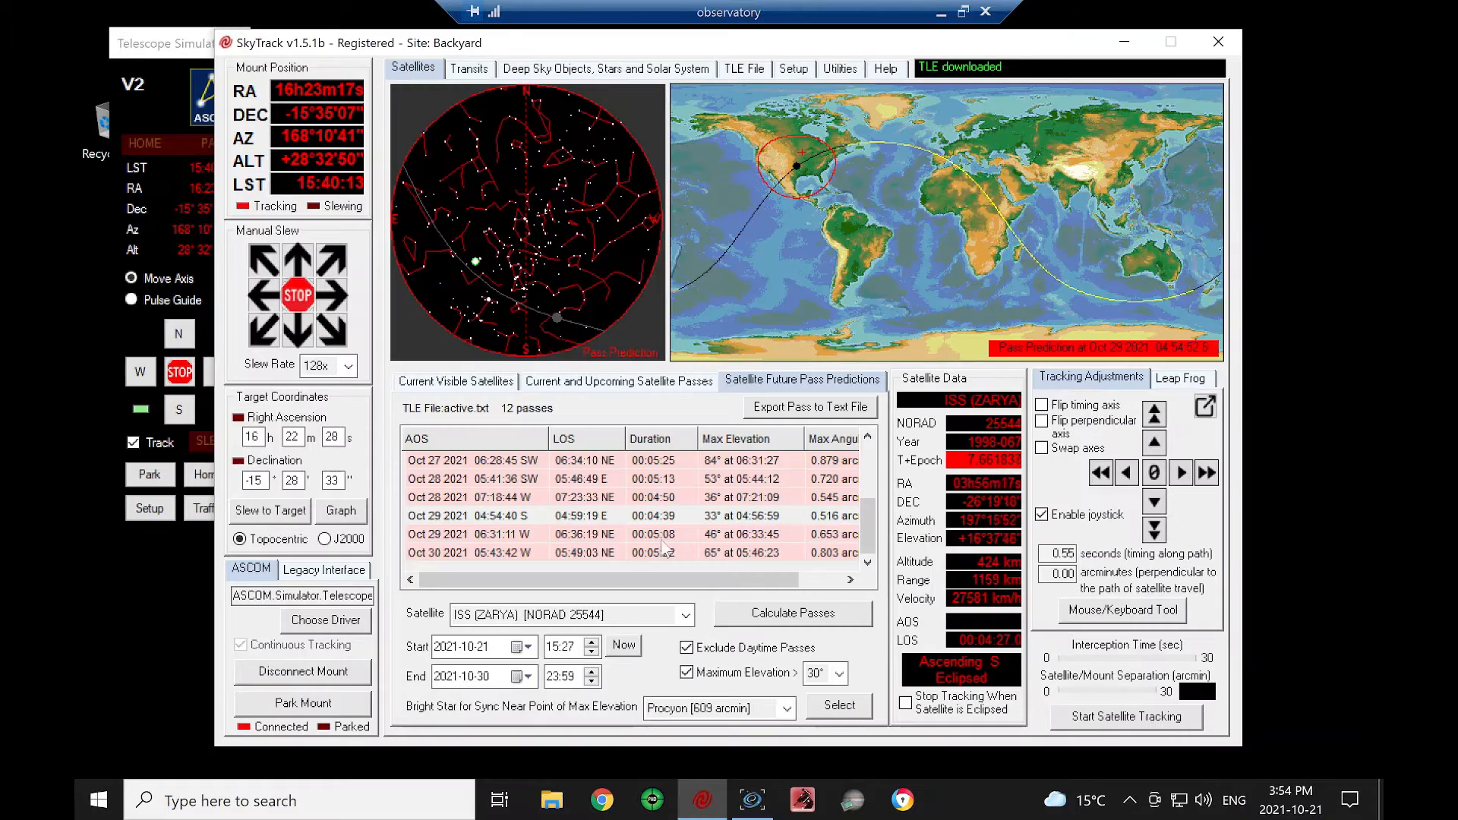
{"action": "left_click", "coordinate": [761, 616]}
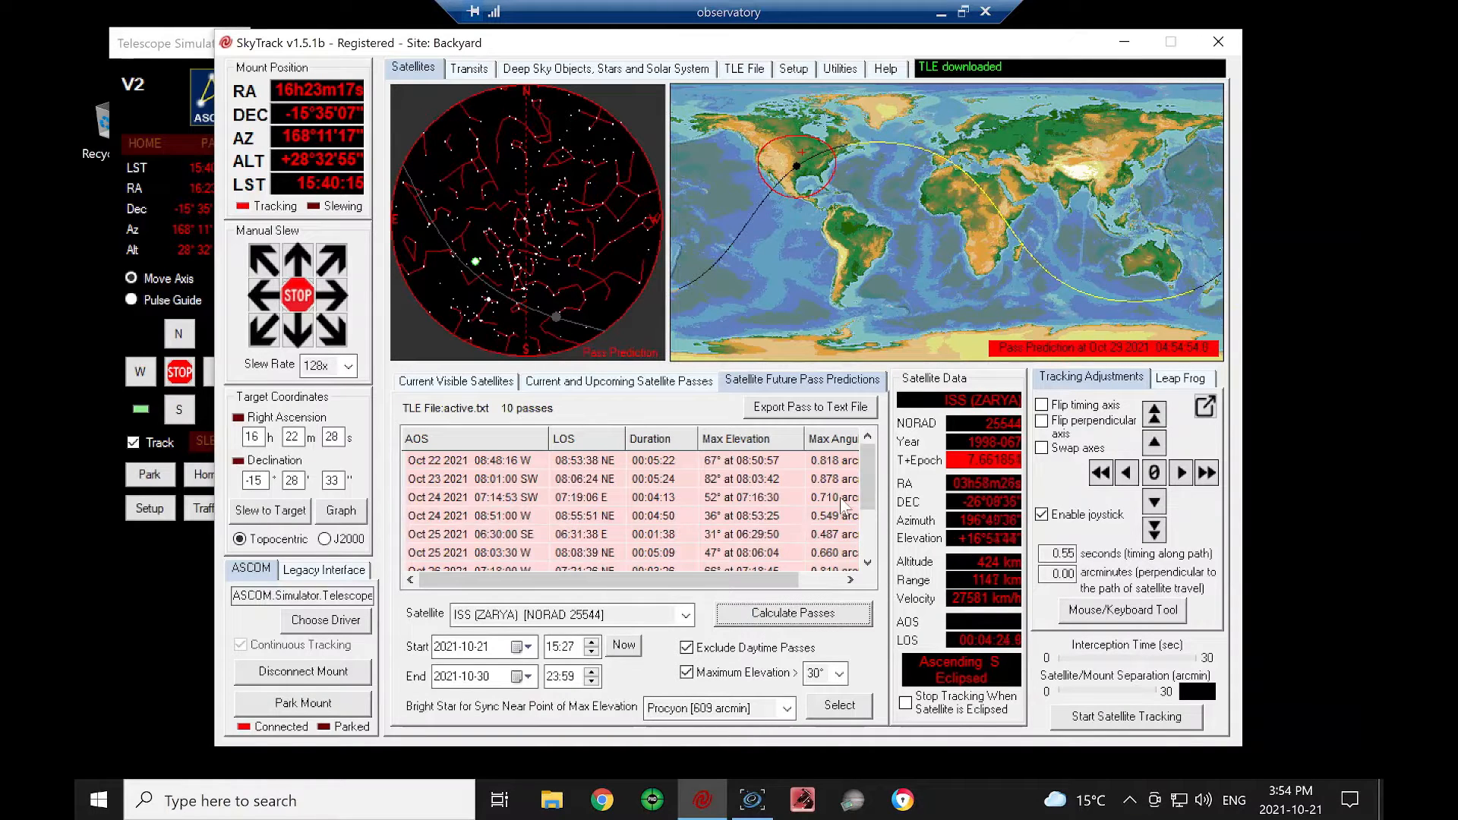
{"action": "mouse_move", "coordinate": [867, 480]}
{"action": "left_mouse_down"}
{"action": "mouse_move", "coordinate": [851, 539]}
{"action": "mouse_move", "coordinate": [847, 501]}
{"action": "left_mouse_up"}
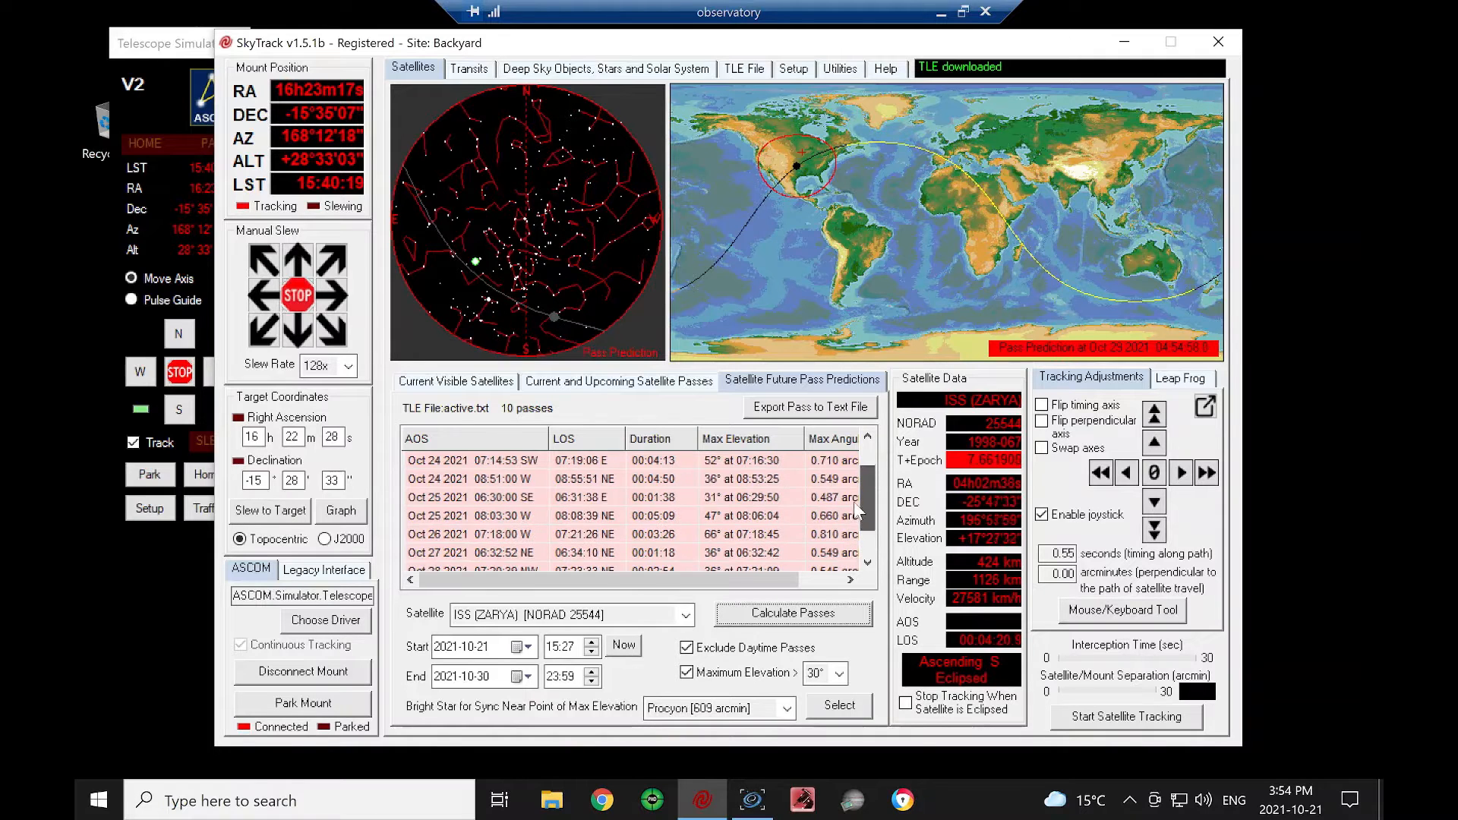
Enable Automatically Connect ASCOM Mount on Startup in the general setup and restart SkyTrack to test it.
{"action": "left_click", "coordinate": [795, 68]}
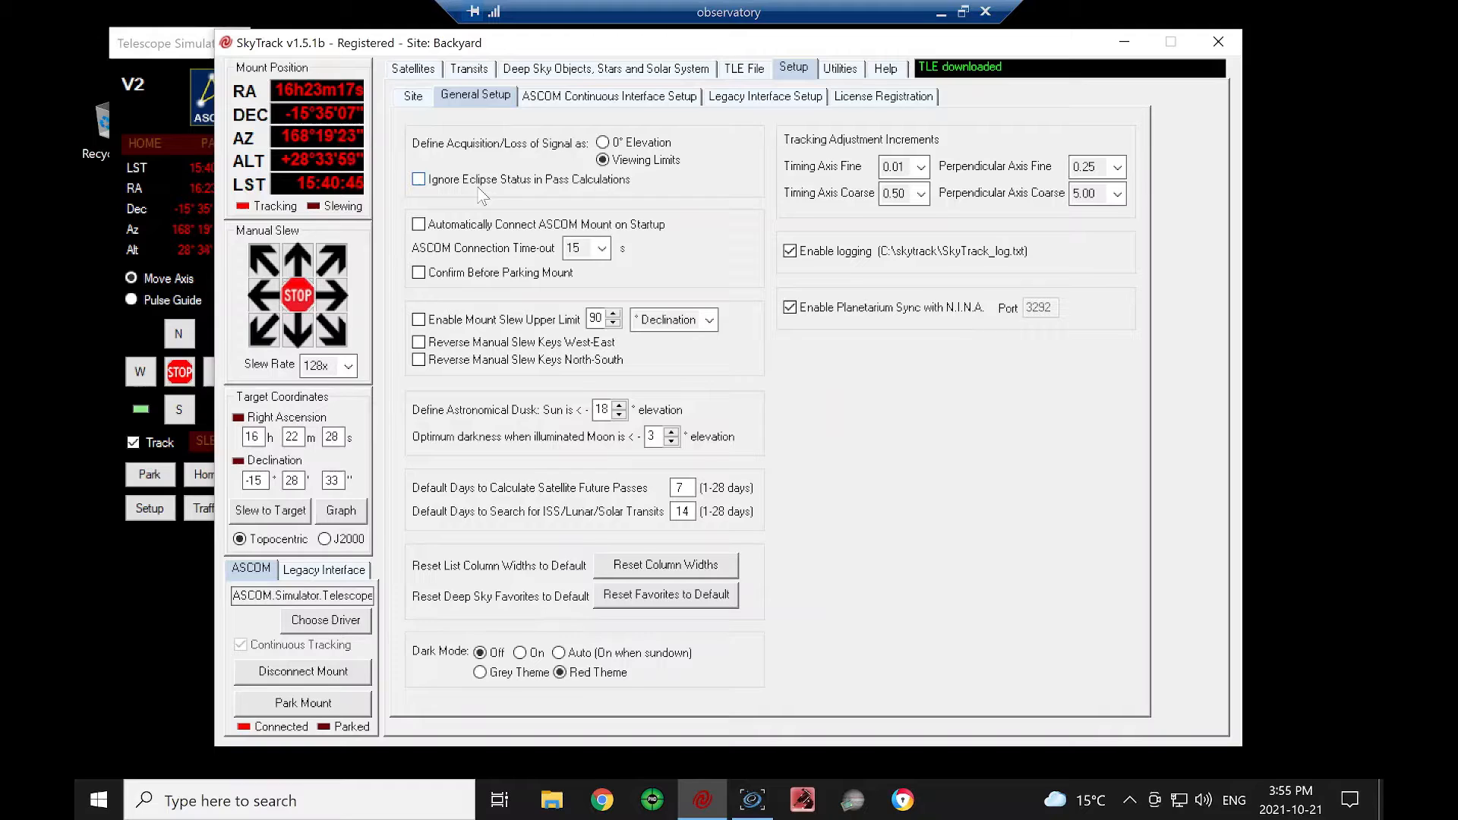
{"action": "left_click", "coordinate": [419, 180]}
{"action": "left_click", "coordinate": [424, 187]}
{"action": "left_click", "coordinate": [419, 225]}
{"action": "left_click", "coordinate": [1212, 44]}
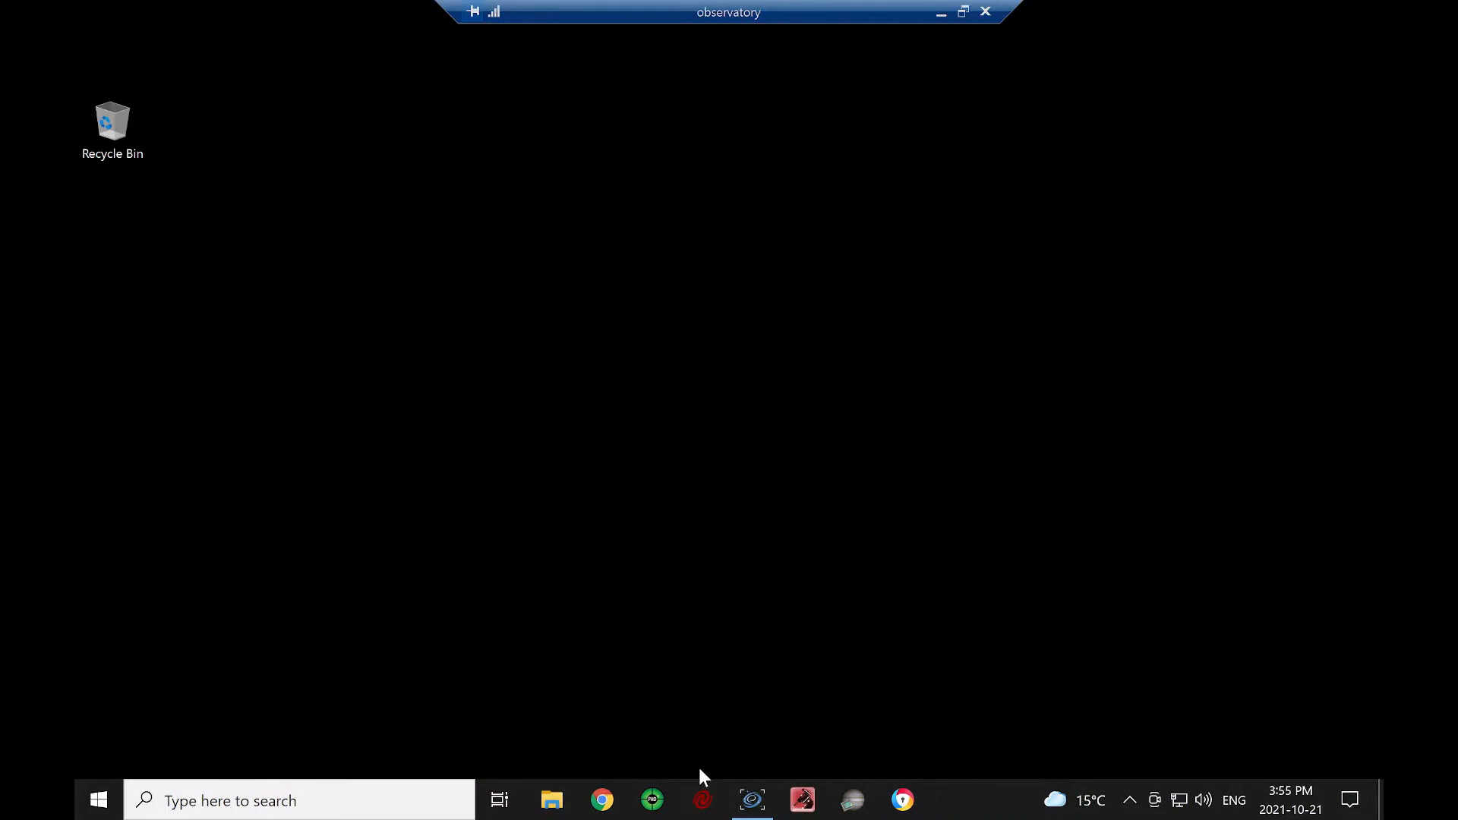
{"action": "right_click", "coordinate": [702, 800]}
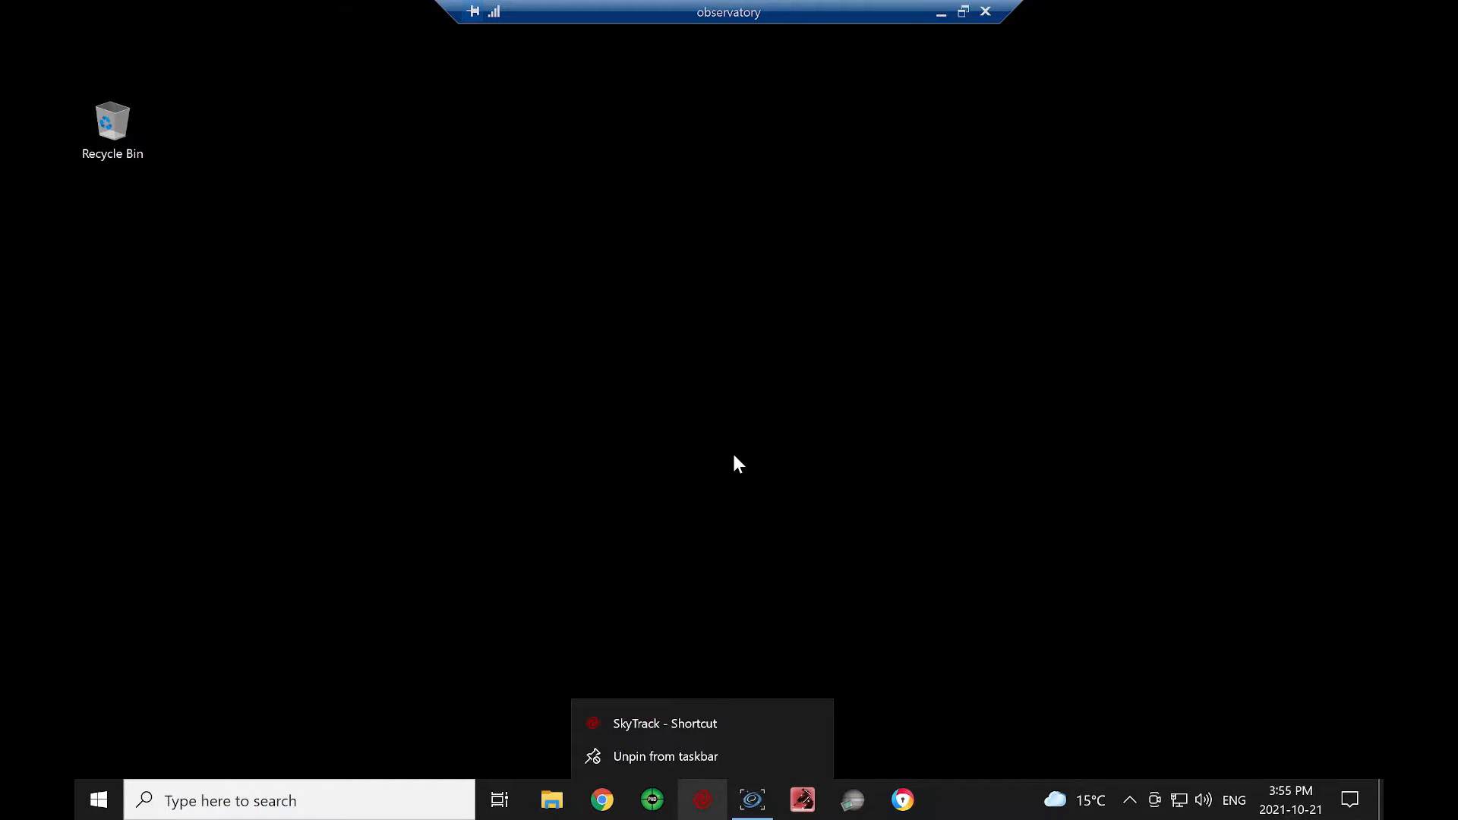
{"action": "left_click", "coordinate": [668, 722]}
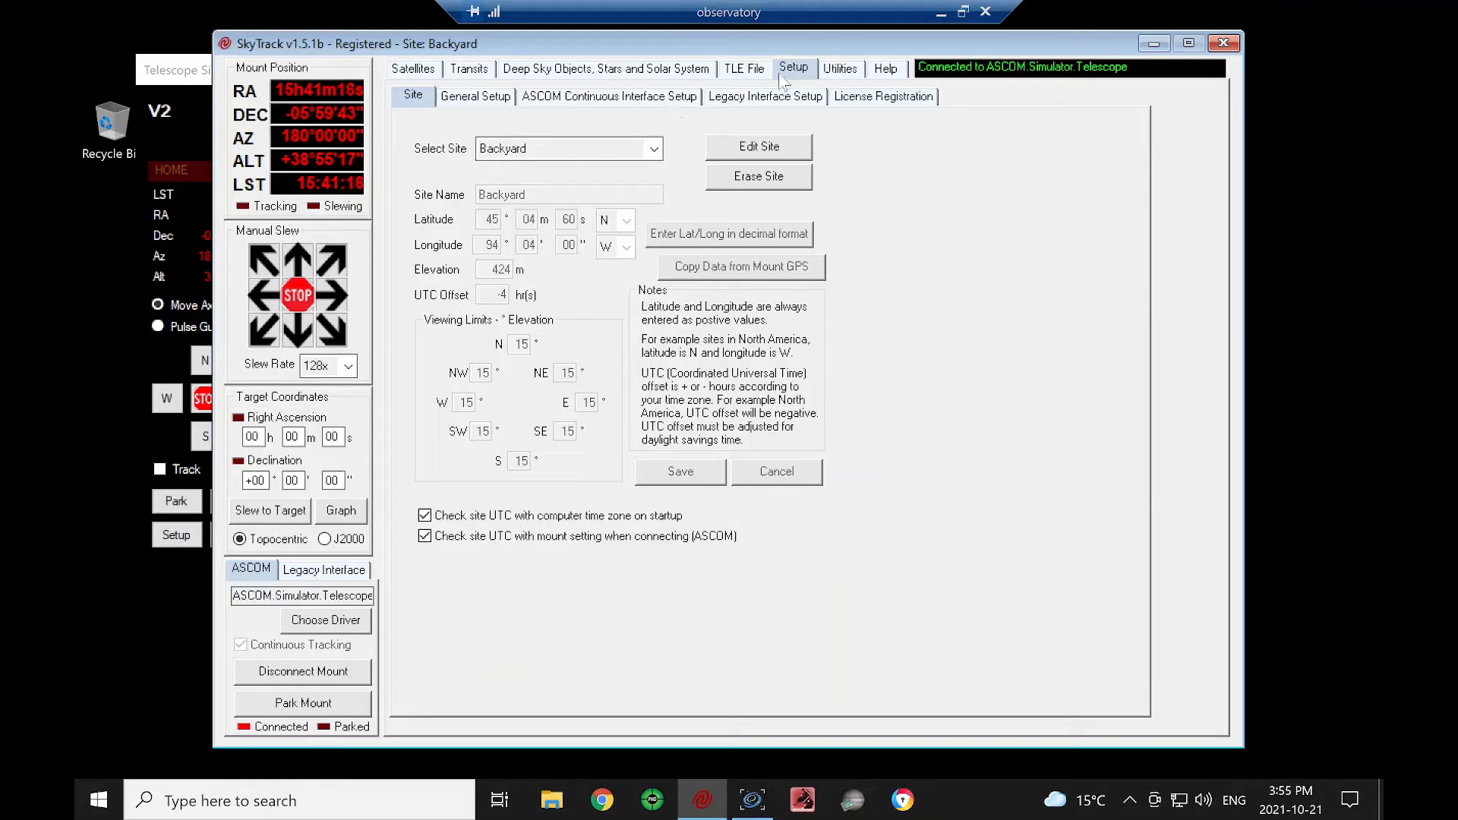
Turn off automatic ASCOM mount connection and enable Confirm Before Parking Mount, declining a test park request.
{"action": "left_click", "coordinate": [458, 101]}
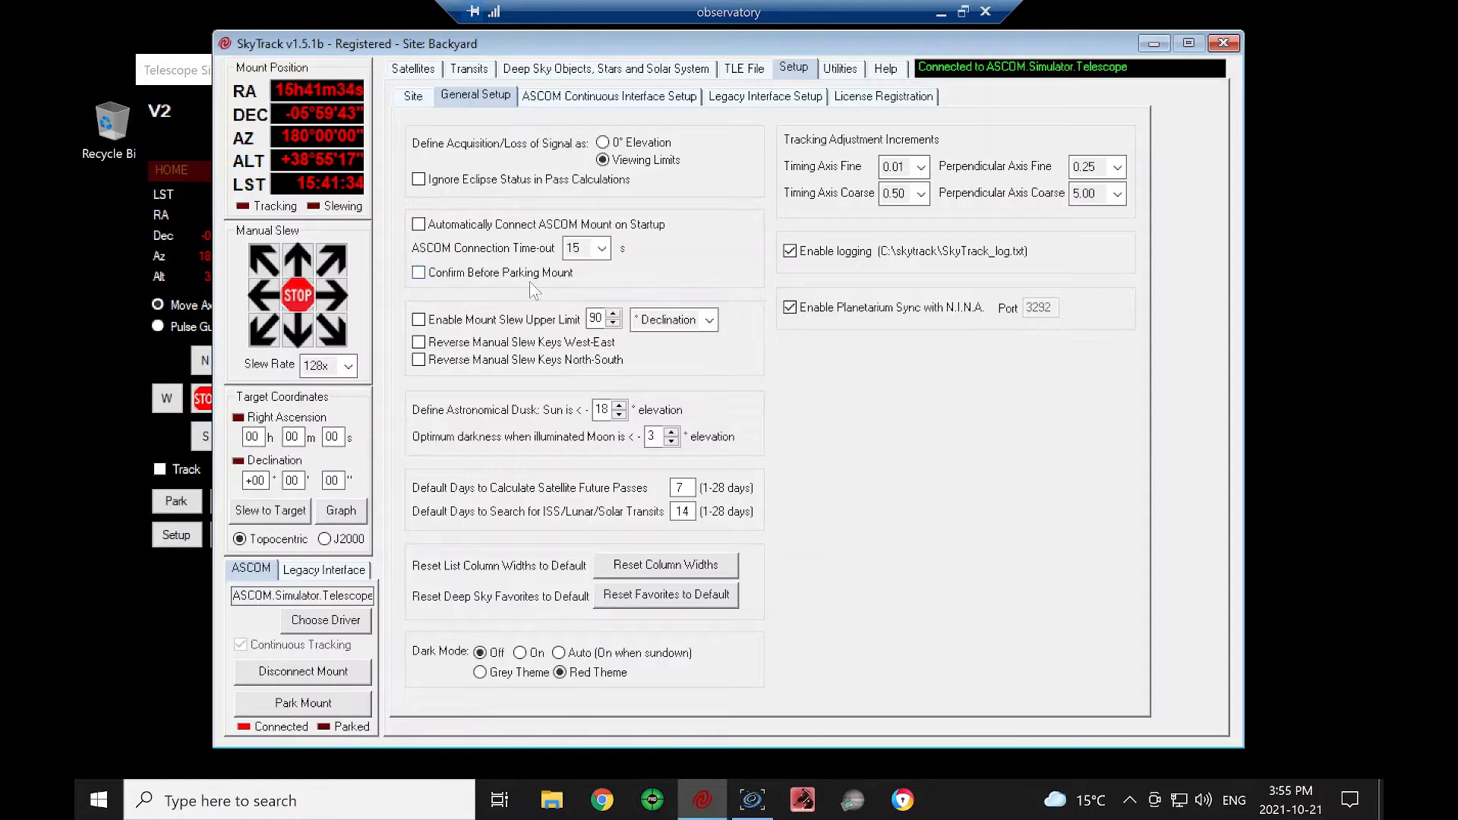
{"action": "left_click", "coordinate": [419, 274]}
{"action": "left_click", "coordinate": [342, 710]}
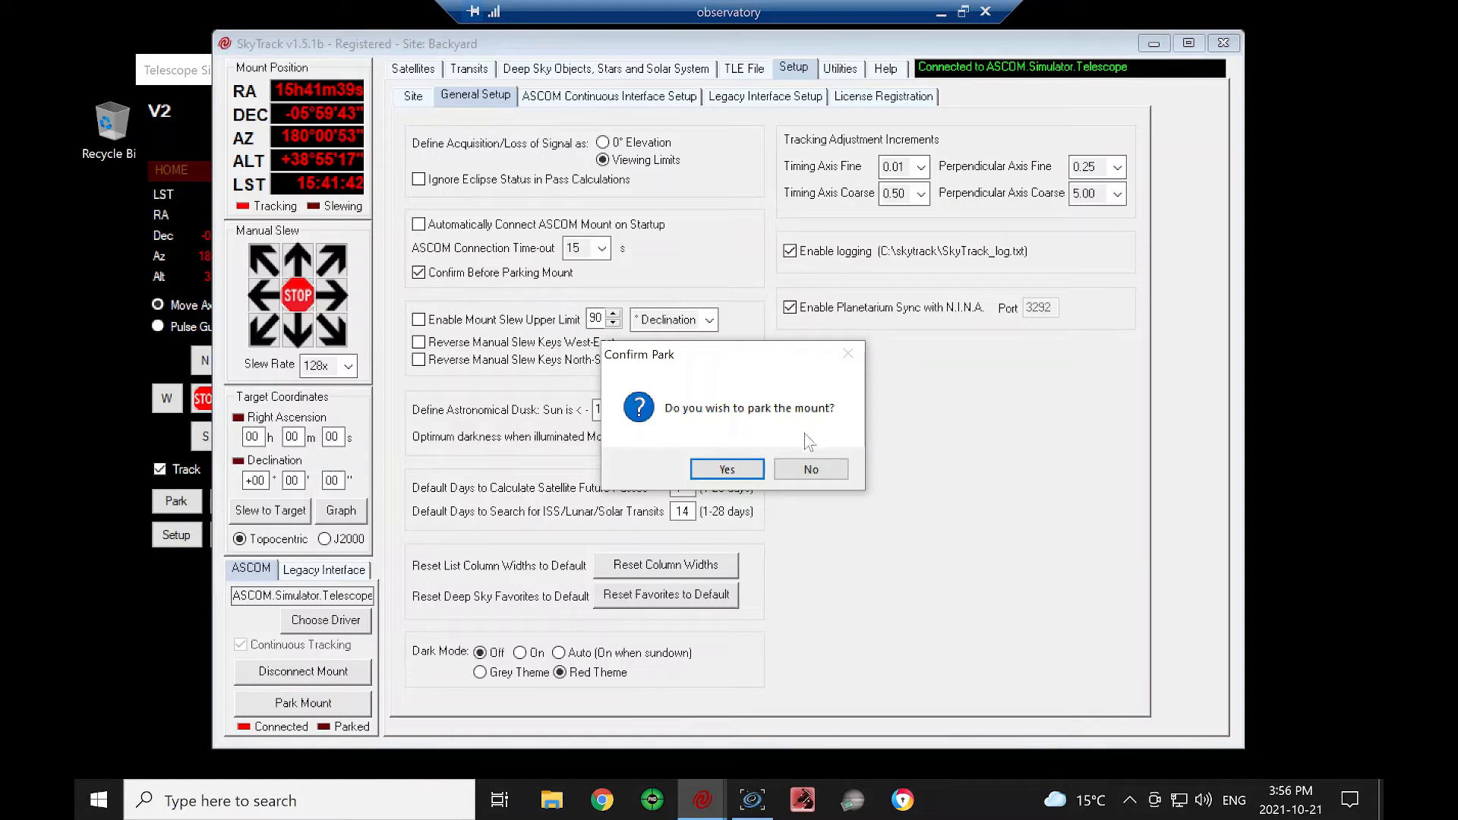
{"action": "left_click", "coordinate": [816, 469]}
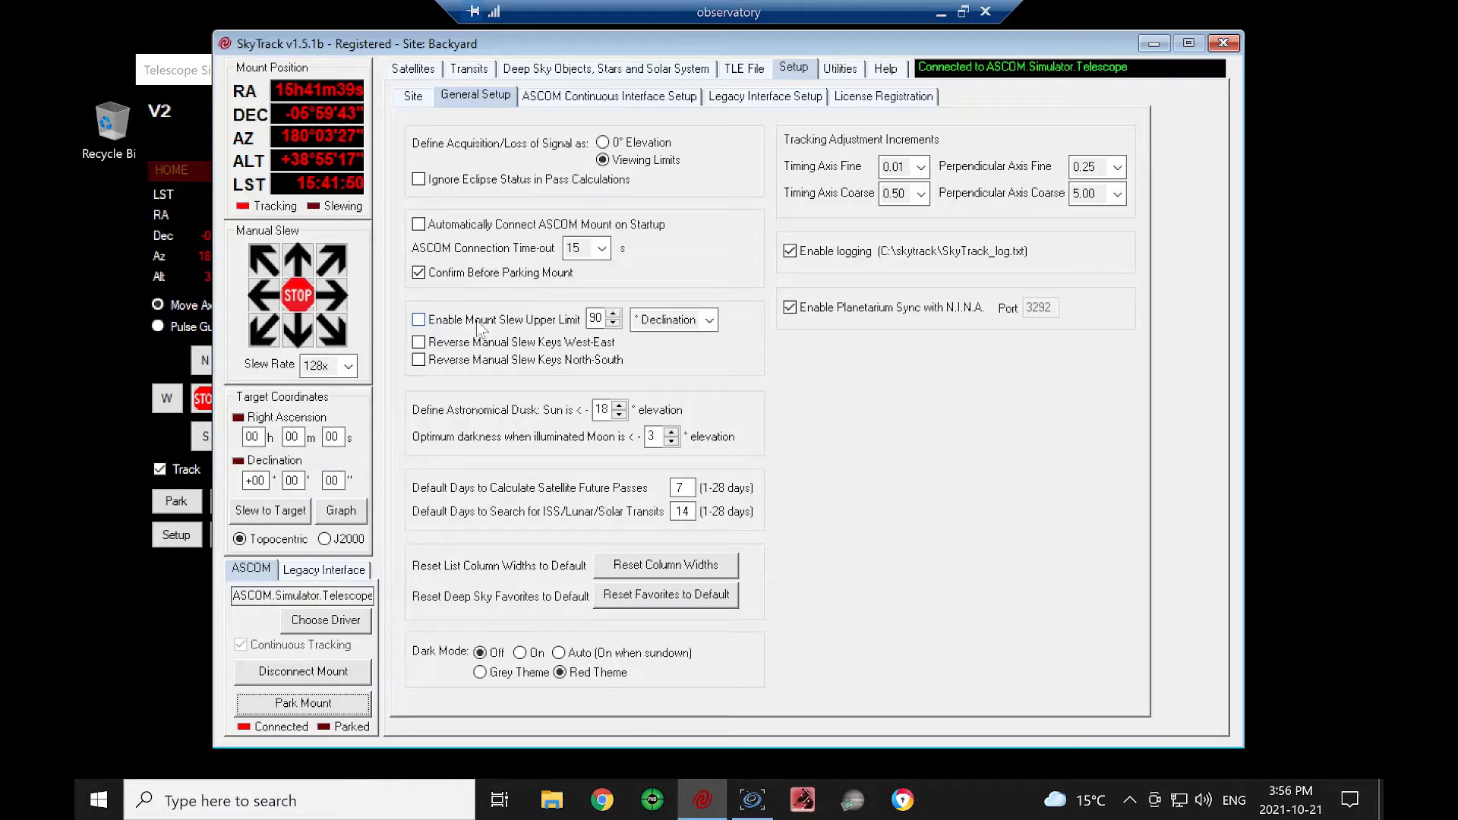
Set the mount slew upper limit to 81°, trying Altitude as the limit type before returning it to Declination.
{"action": "left_click", "coordinate": [708, 320]}
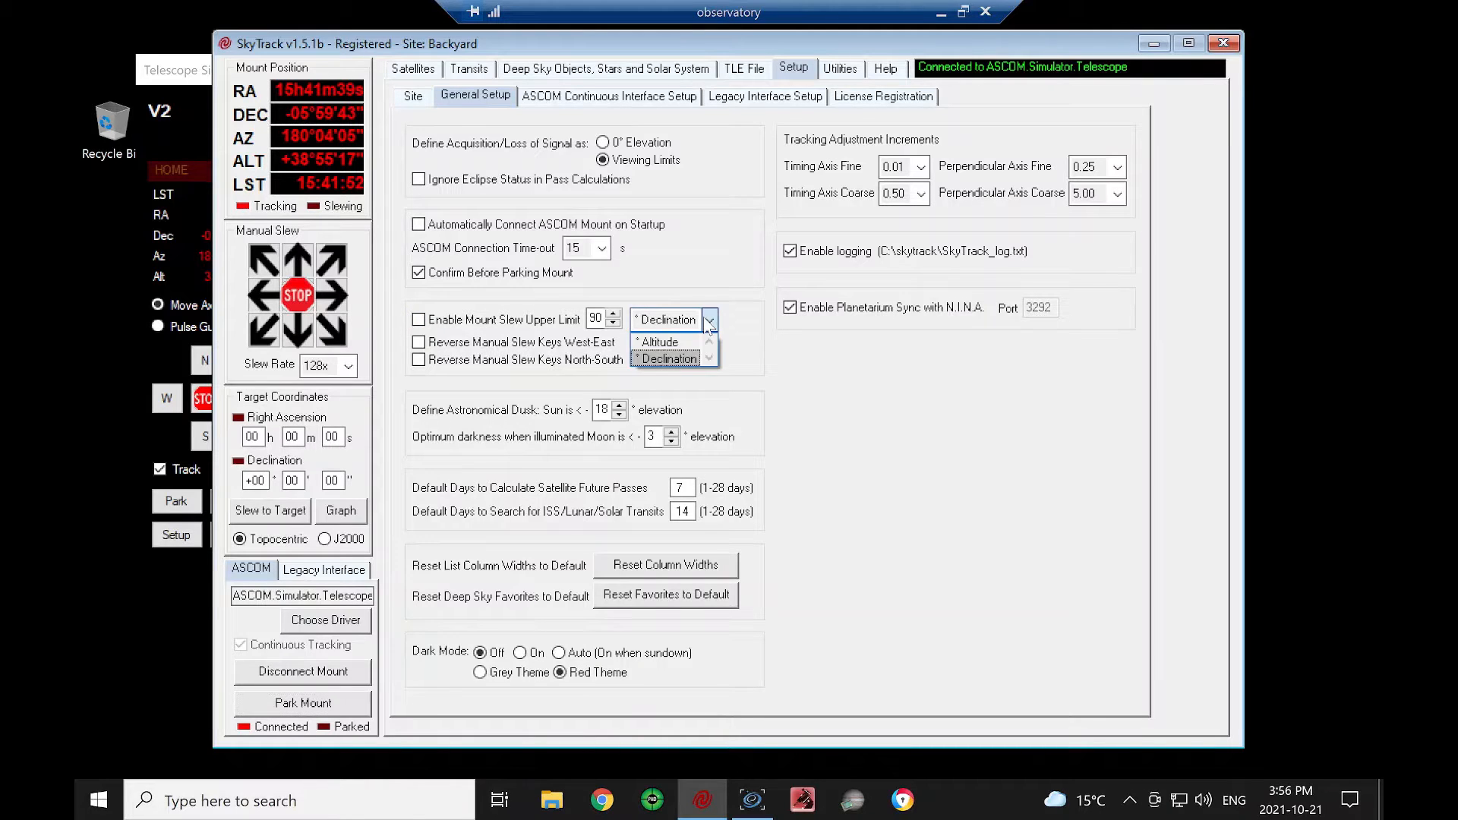
{"action": "left_click", "coordinate": [684, 340]}
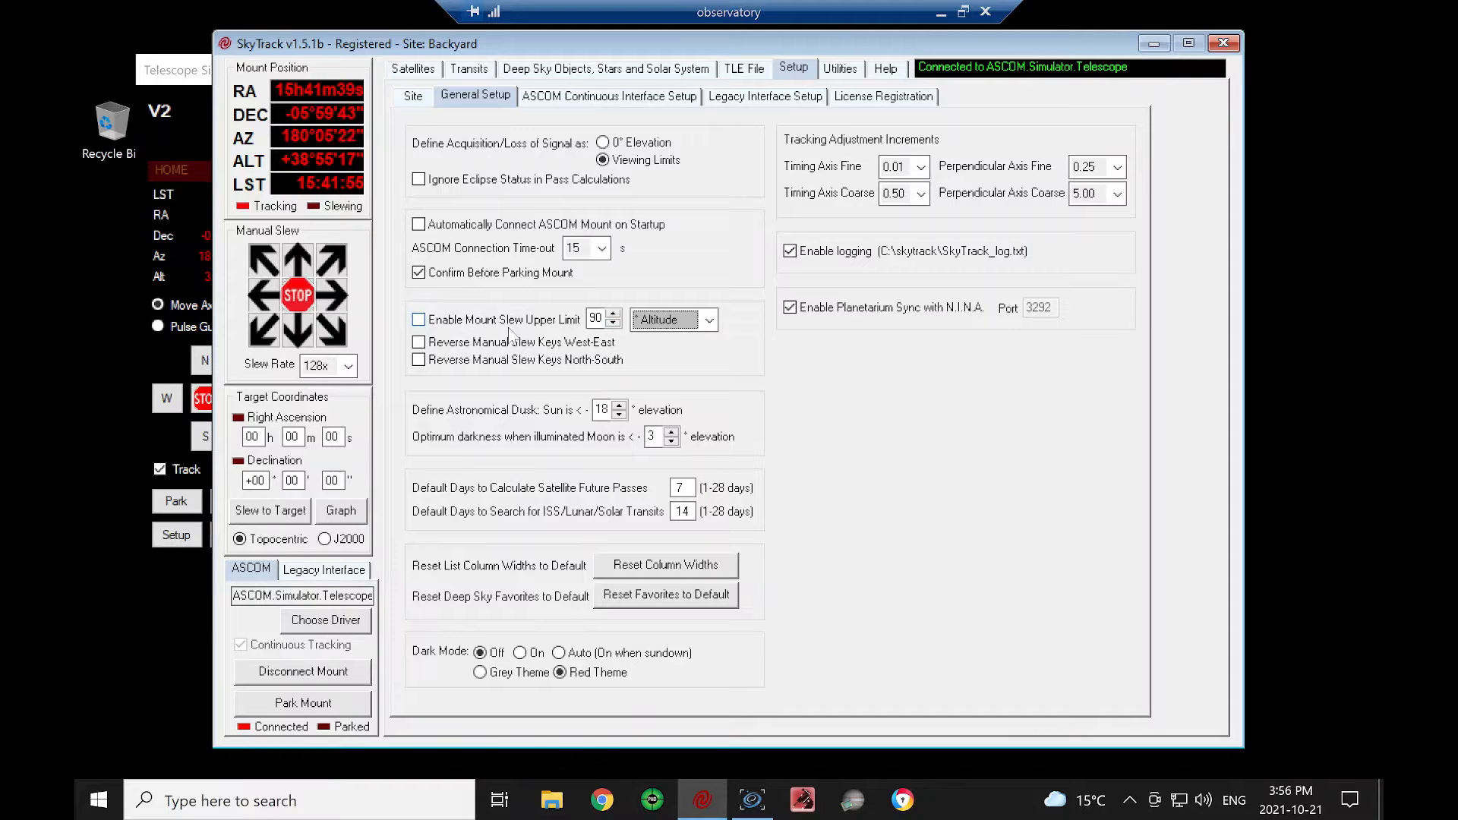
{"action": "left_click", "coordinate": [613, 323]}
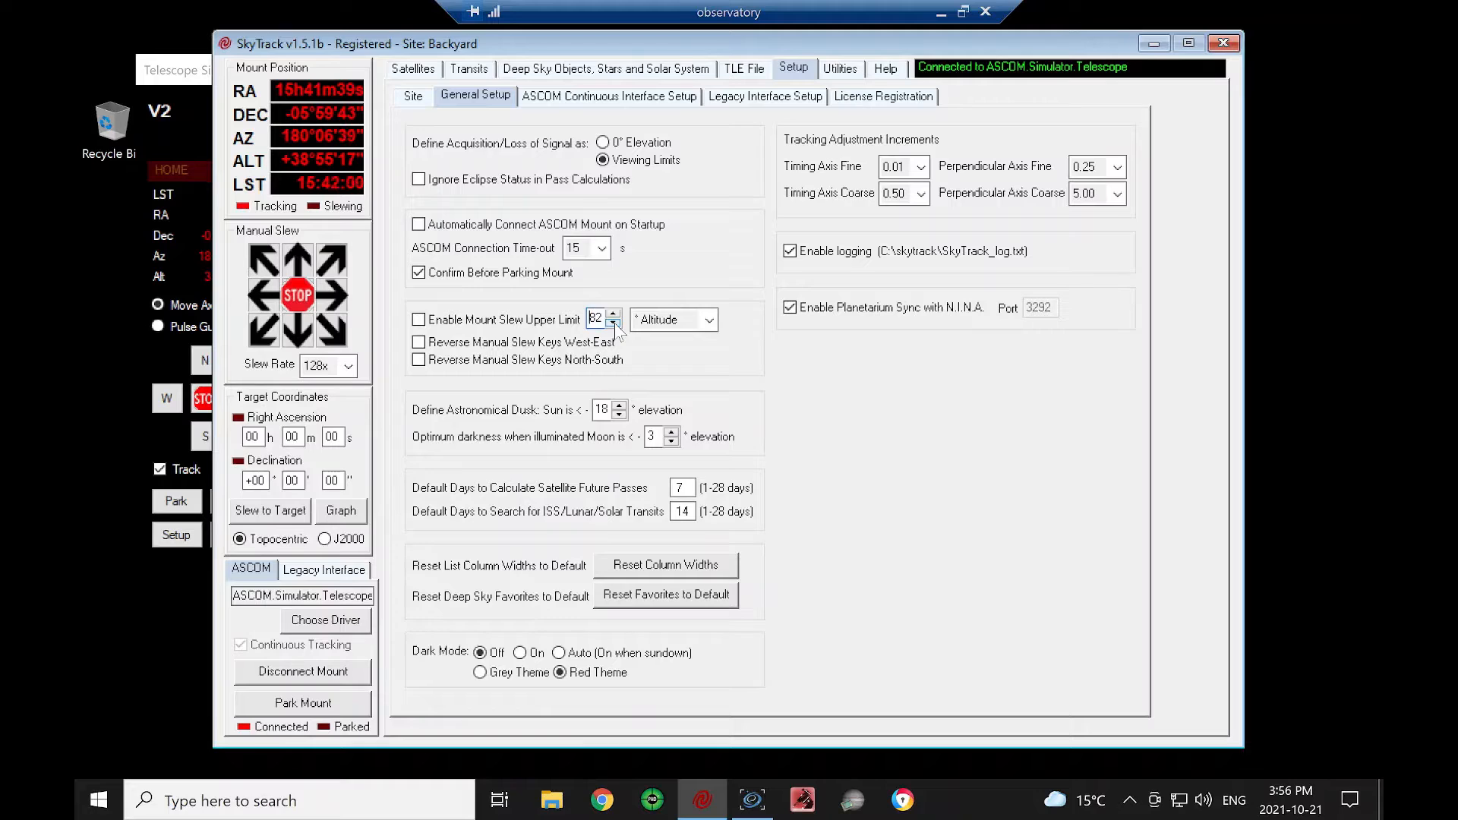
{"action": "left_click", "coordinate": [693, 321]}
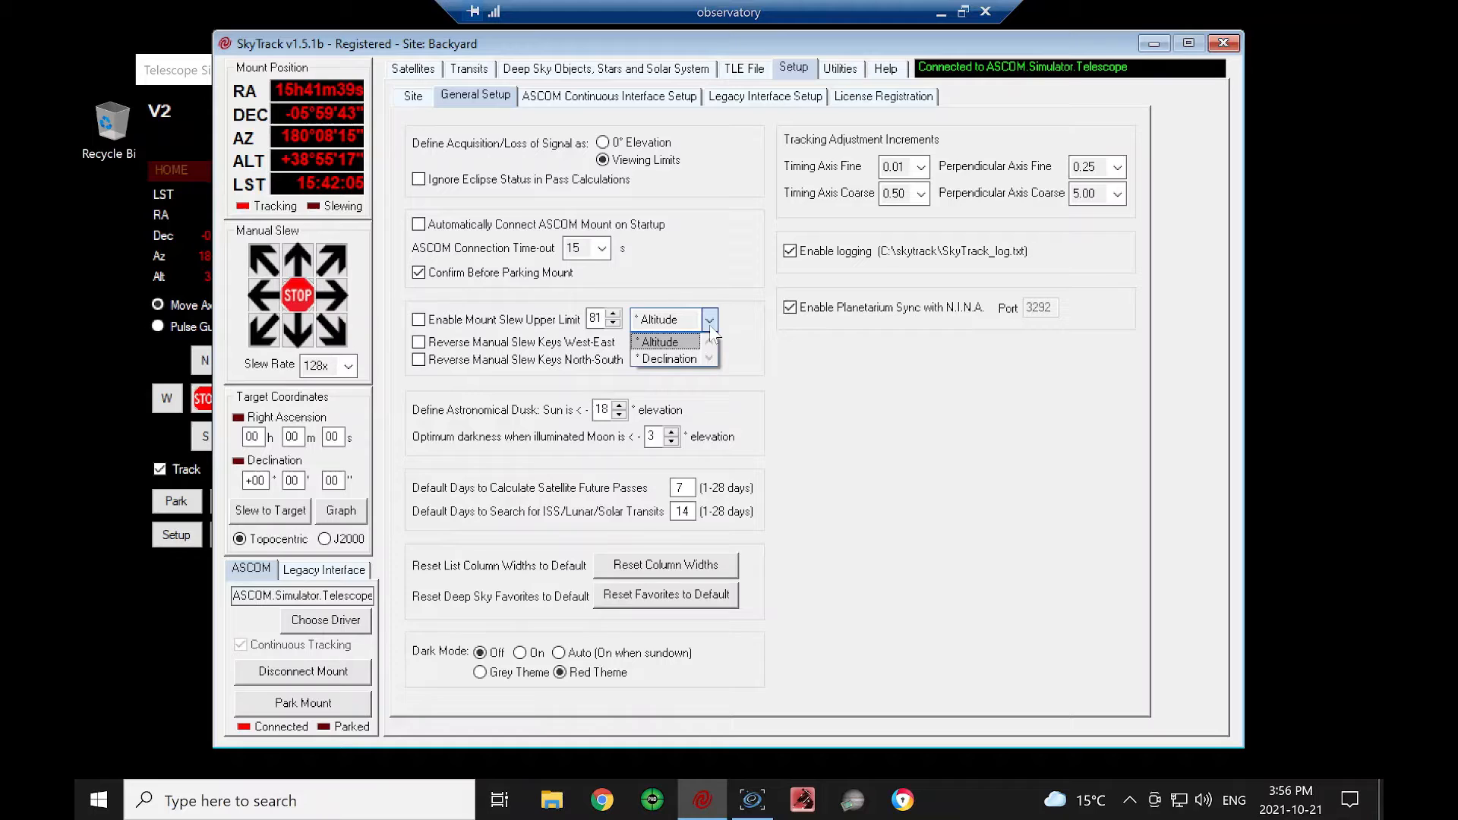
{"action": "left_click", "coordinate": [681, 358]}
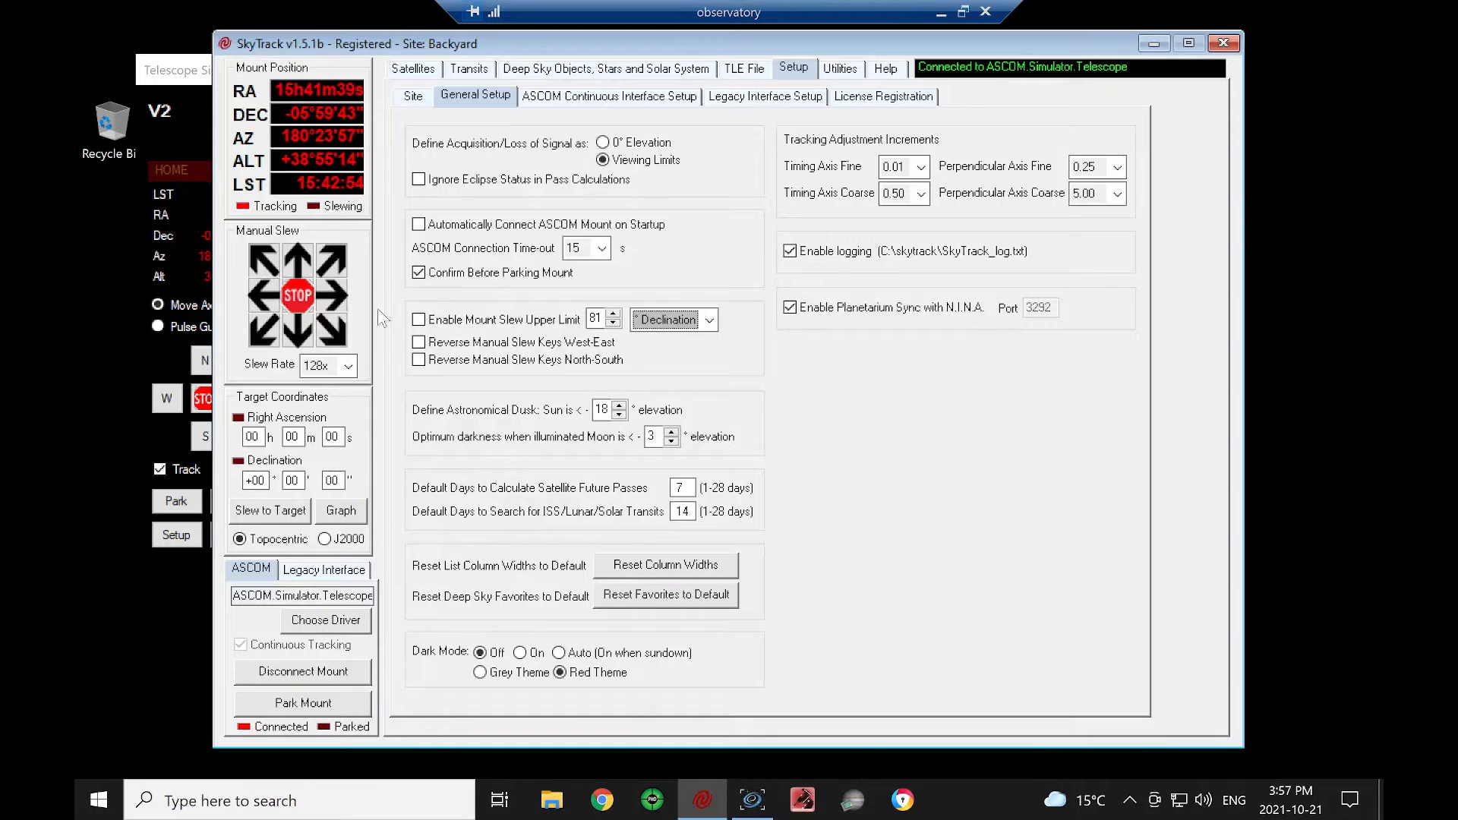
Test the west manual slew with and without Reverse Manual Slew Keys West-East, and leave the reversal turned off.
{"action": "left_click", "coordinate": [267, 301]}
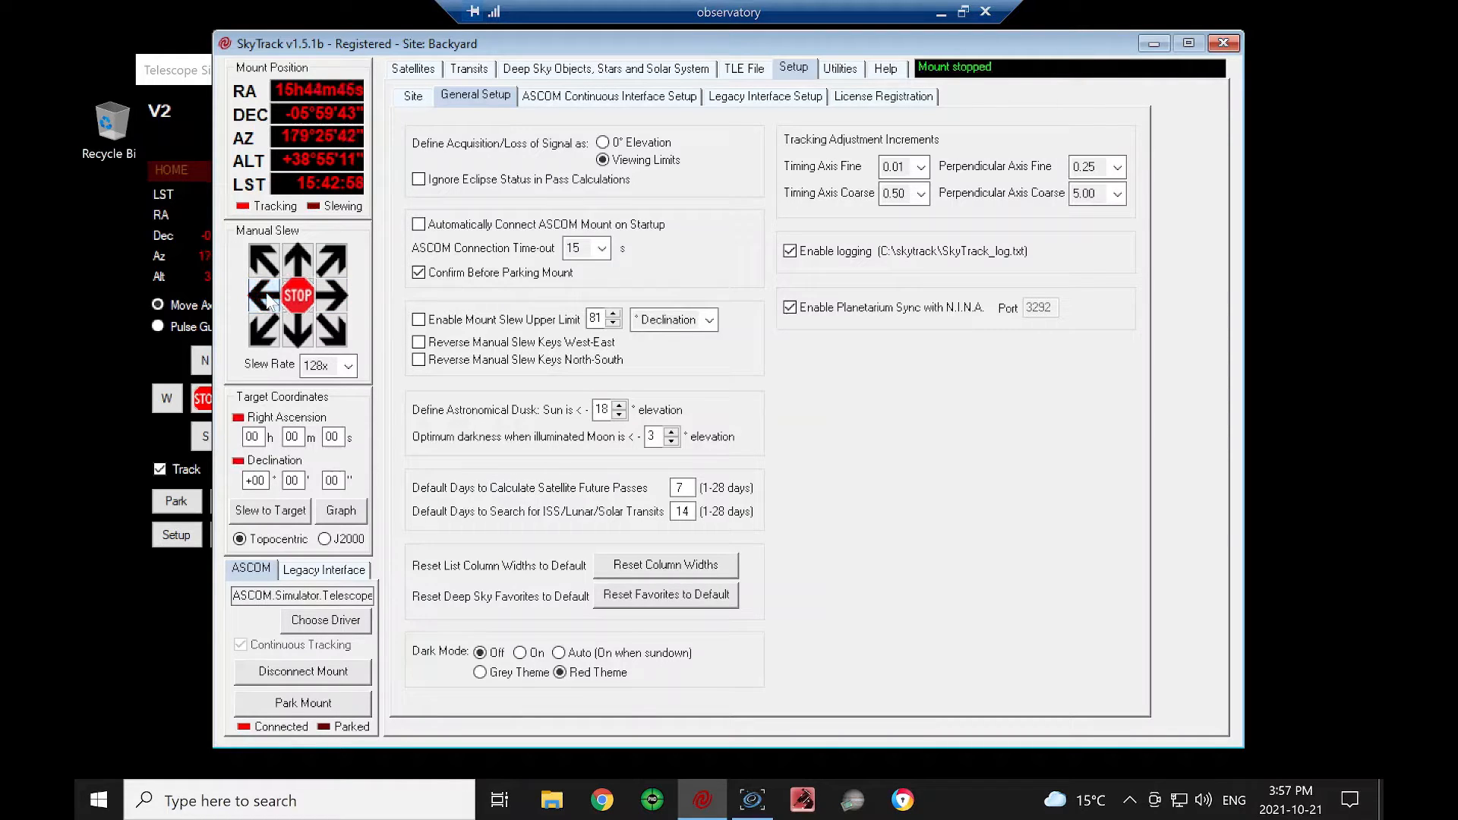
{"action": "left_click", "coordinate": [431, 345]}
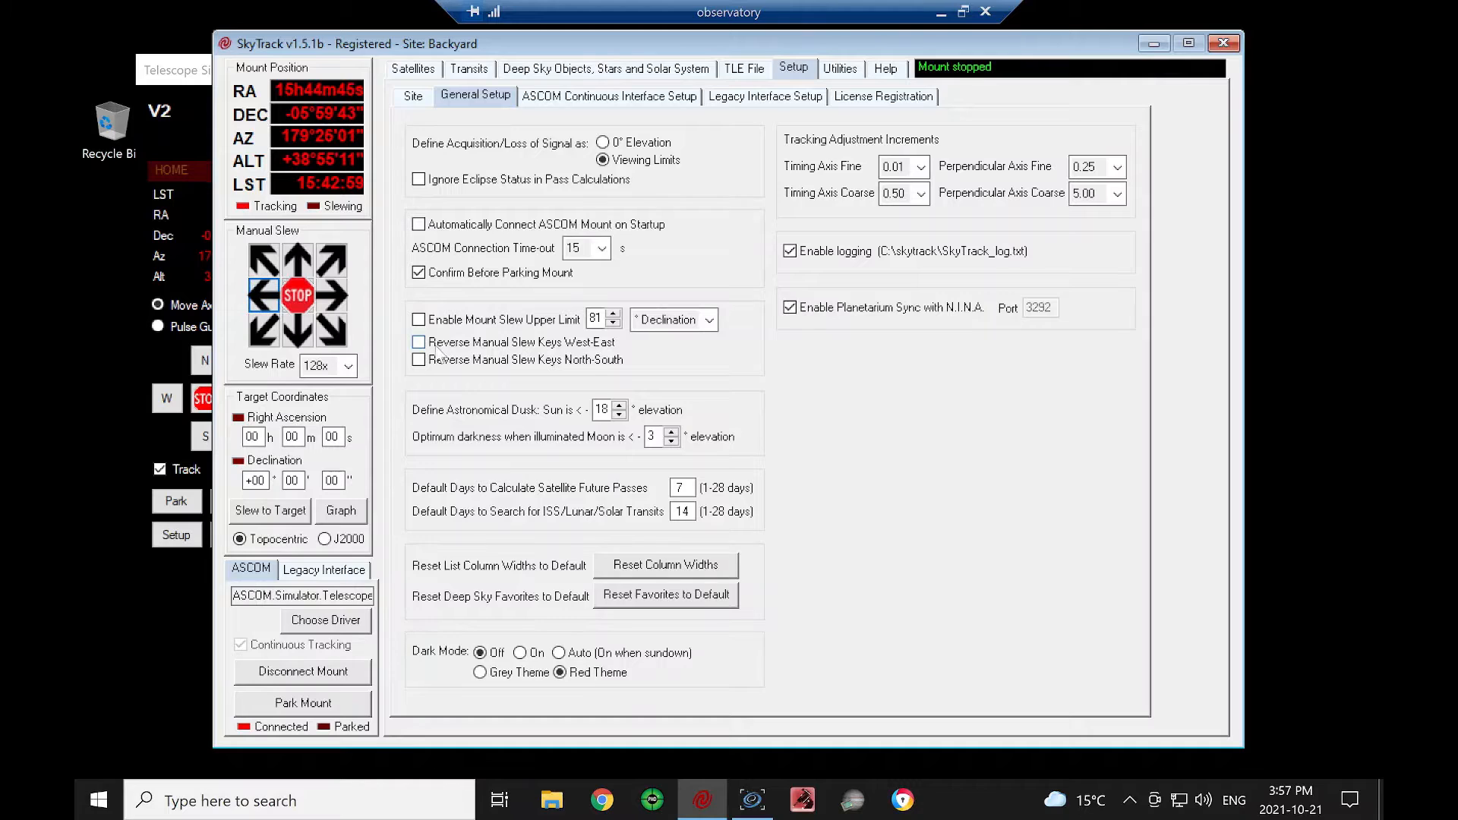
{"action": "left_click", "coordinate": [260, 296]}
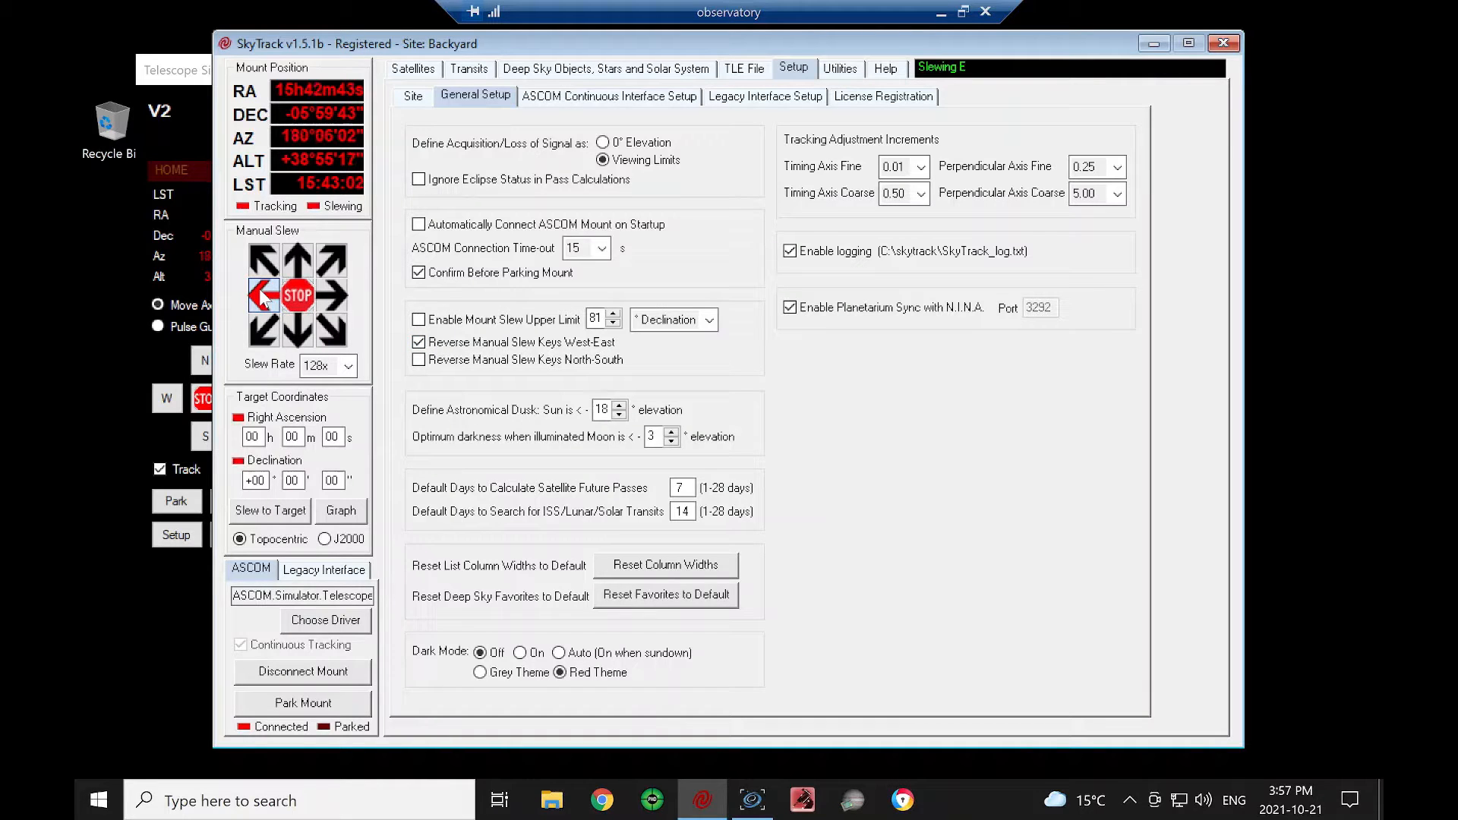
{"action": "left_click", "coordinate": [419, 343]}
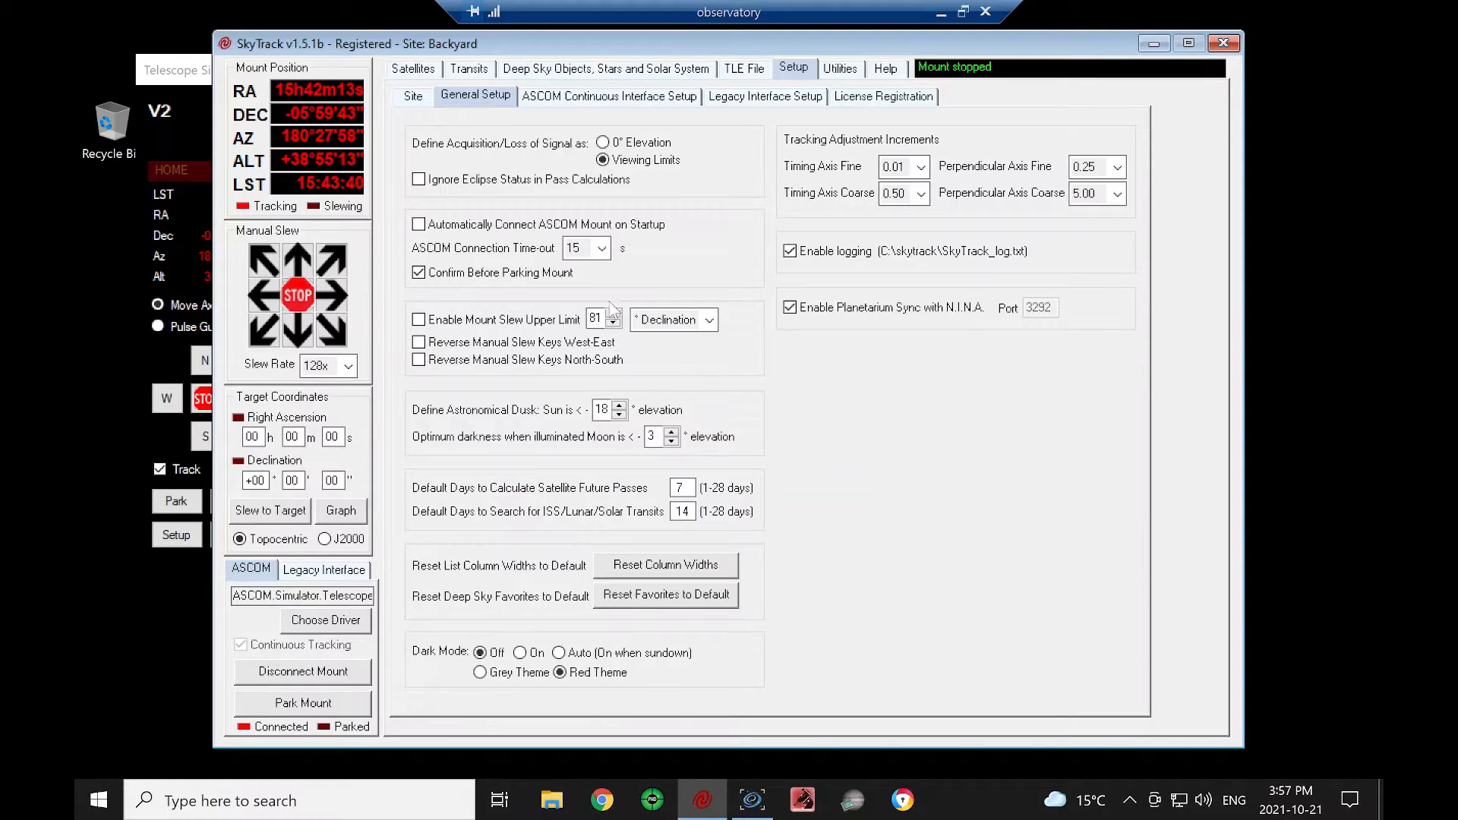
Search for the next dark period from 2021-10-21 with 0% Moon illumination and 4 hr of darkness.
{"action": "left_click", "coordinate": [614, 69]}
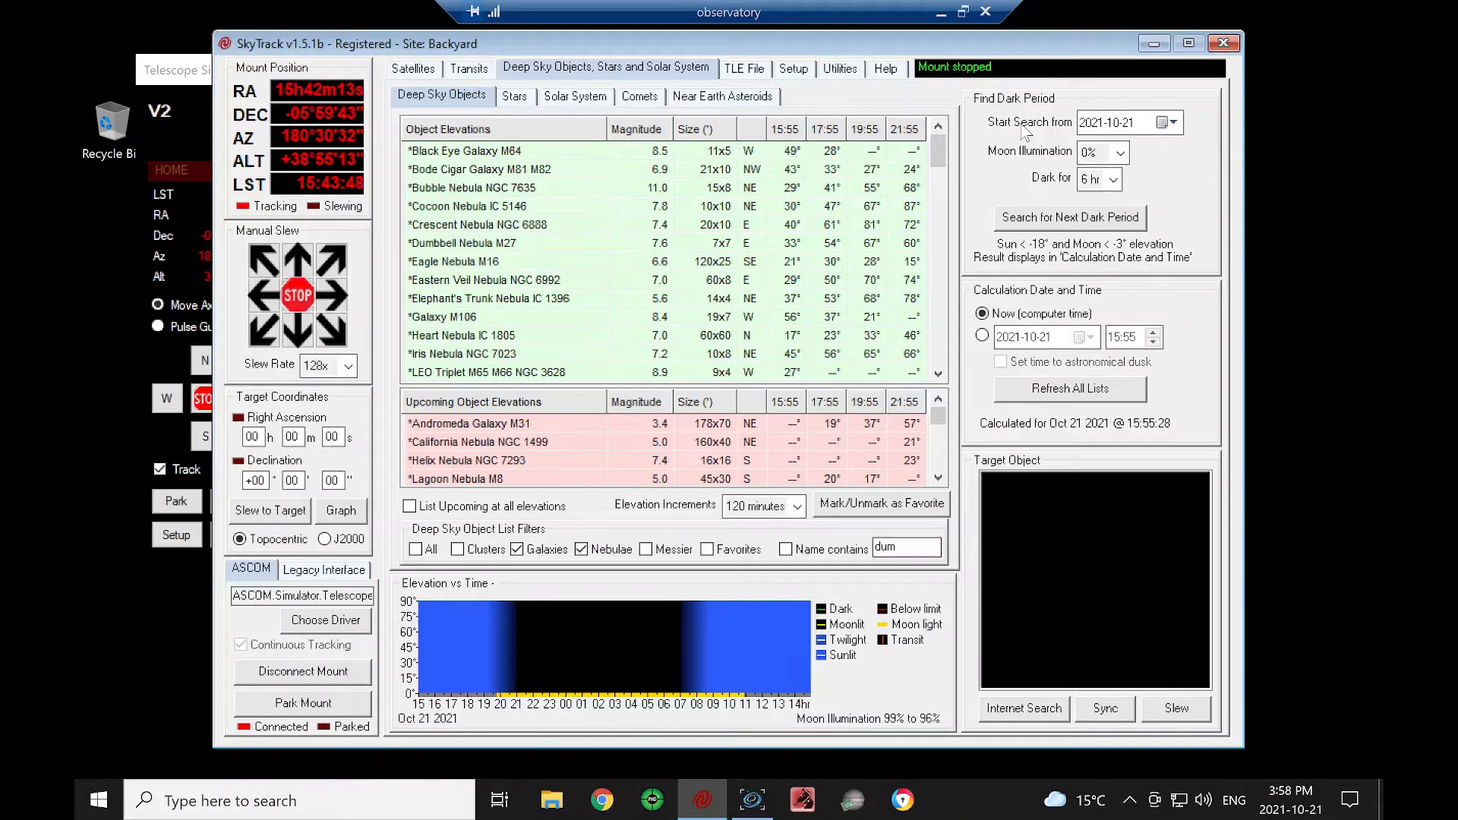
{"action": "left_click", "coordinate": [1113, 179]}
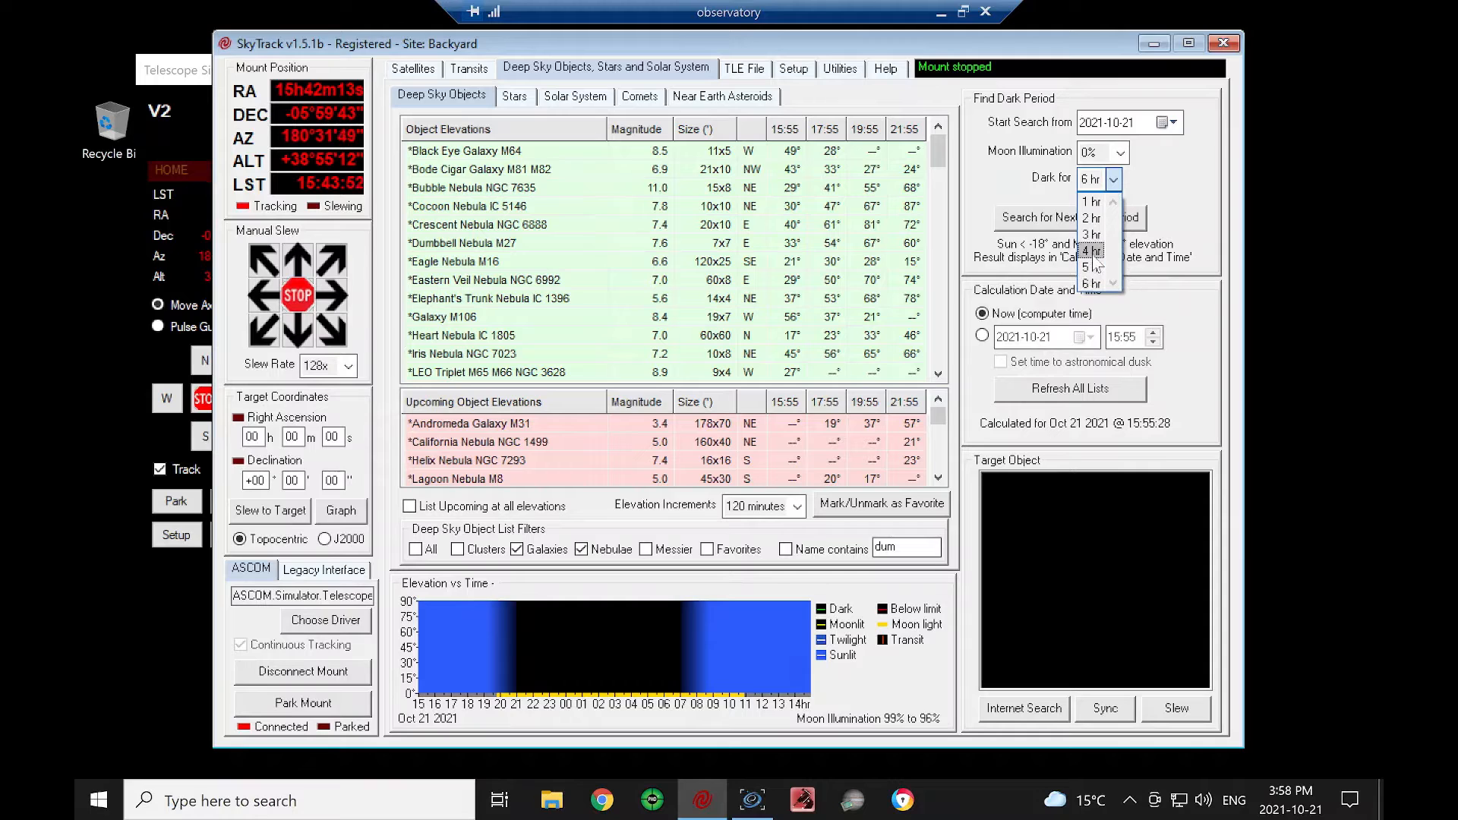
{"action": "left_click", "coordinate": [1095, 253]}
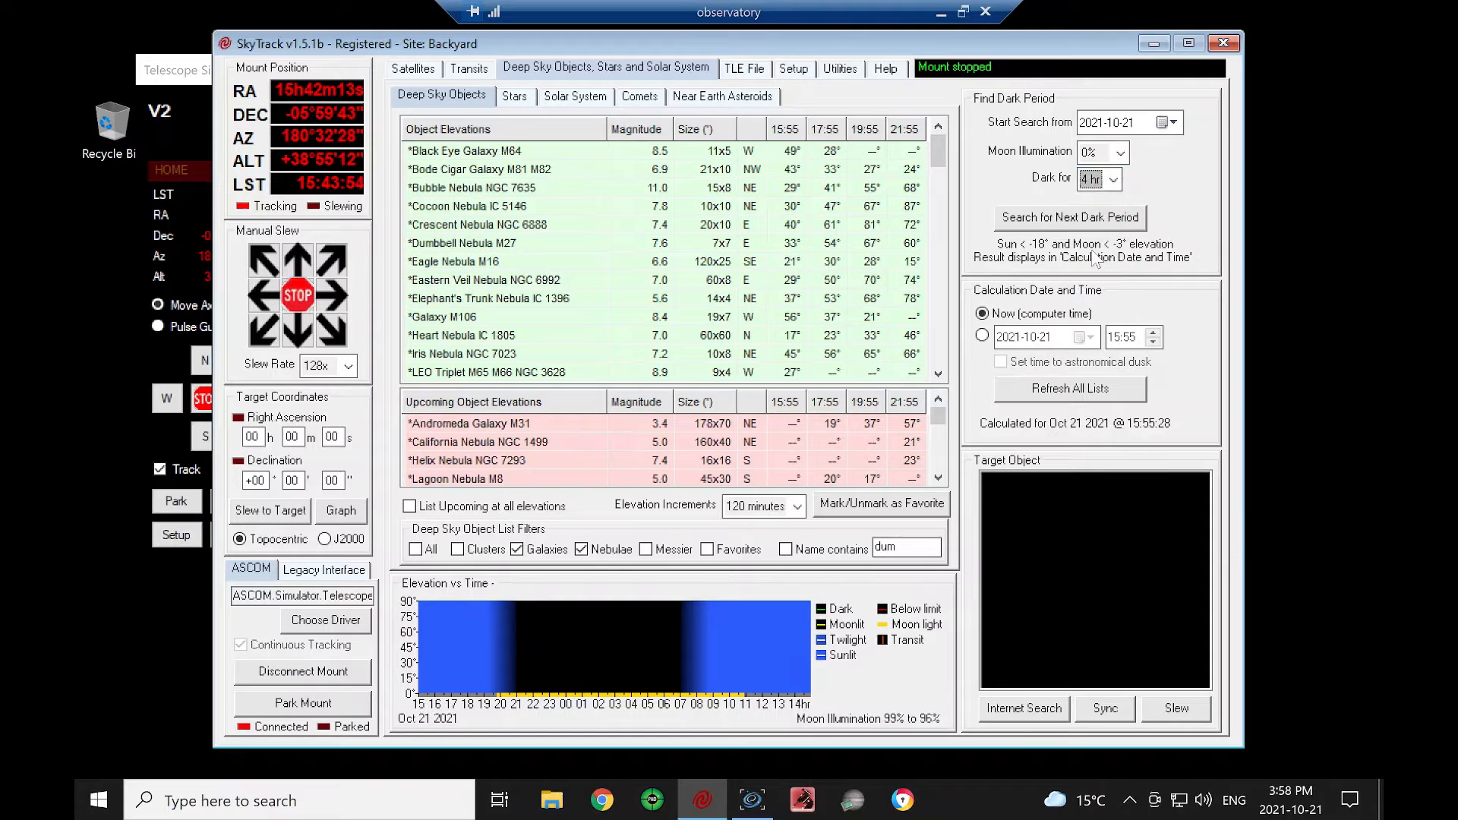
{"action": "left_click", "coordinate": [1049, 216]}
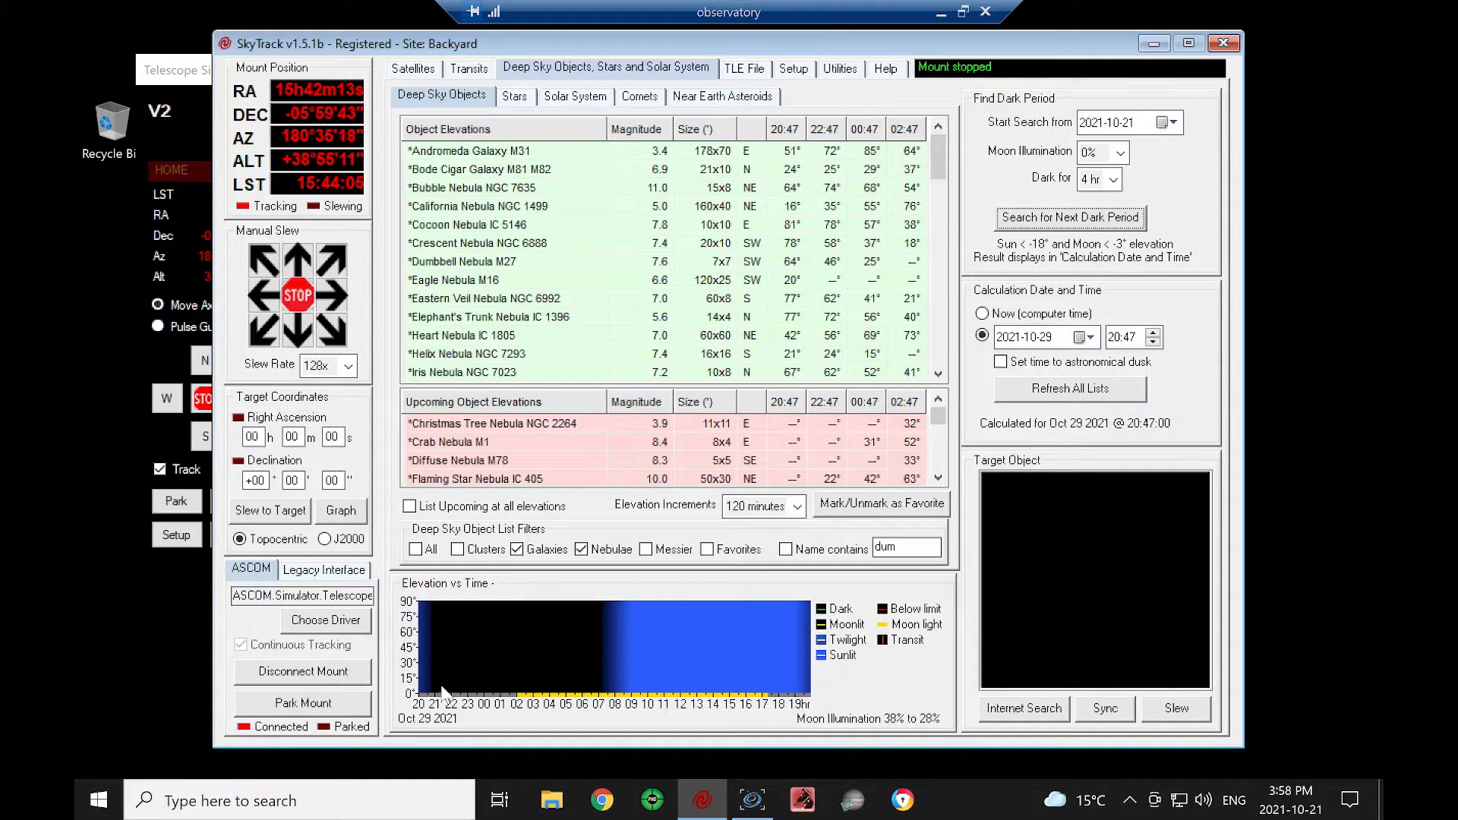
Set the end date of the ISS (ZARYA) future pass predictions to 2021-10-22 and recalculate the passes.
{"action": "left_click", "coordinate": [807, 74]}
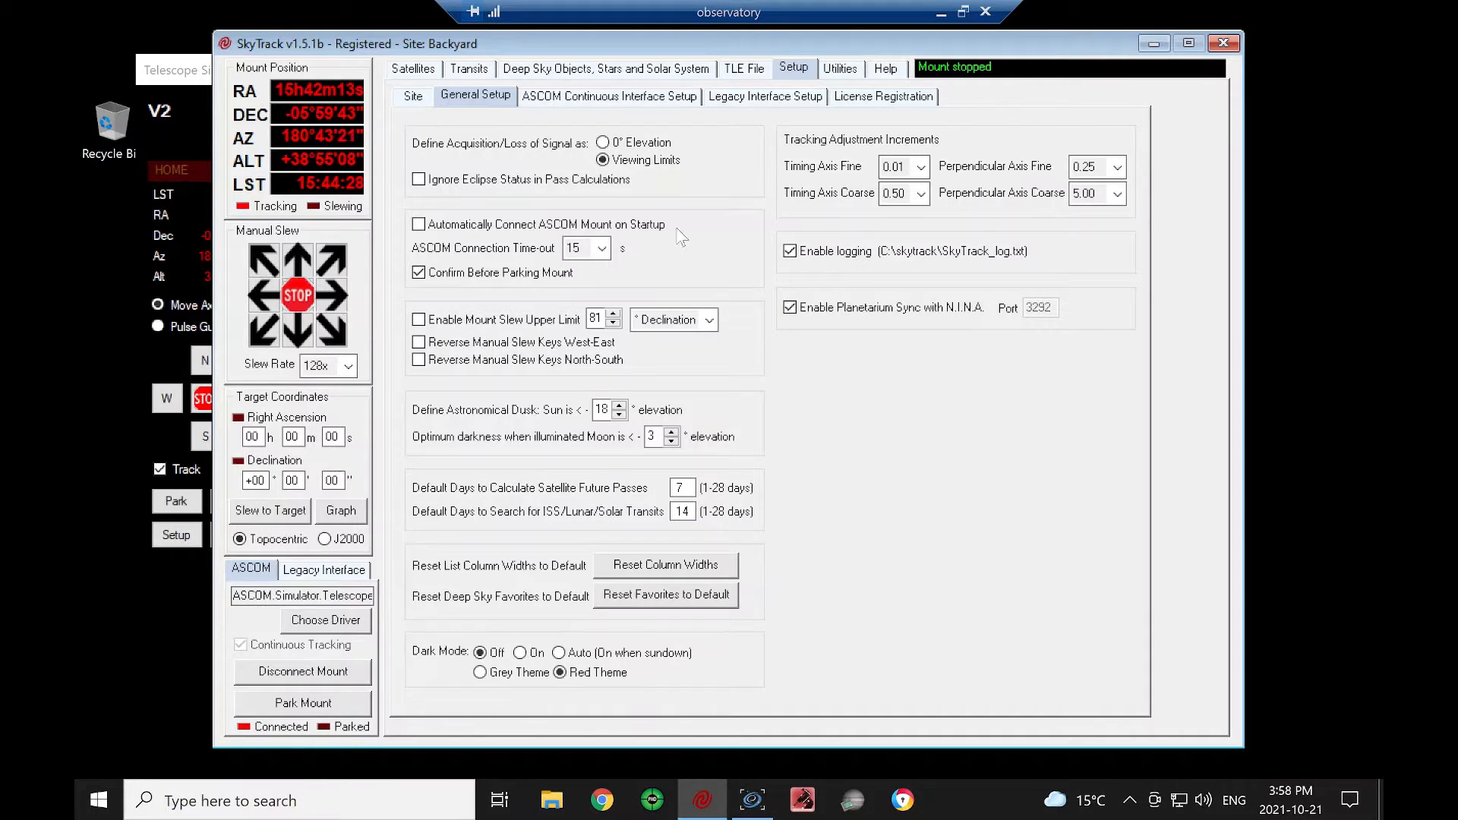
{"action": "left_click", "coordinate": [415, 69]}
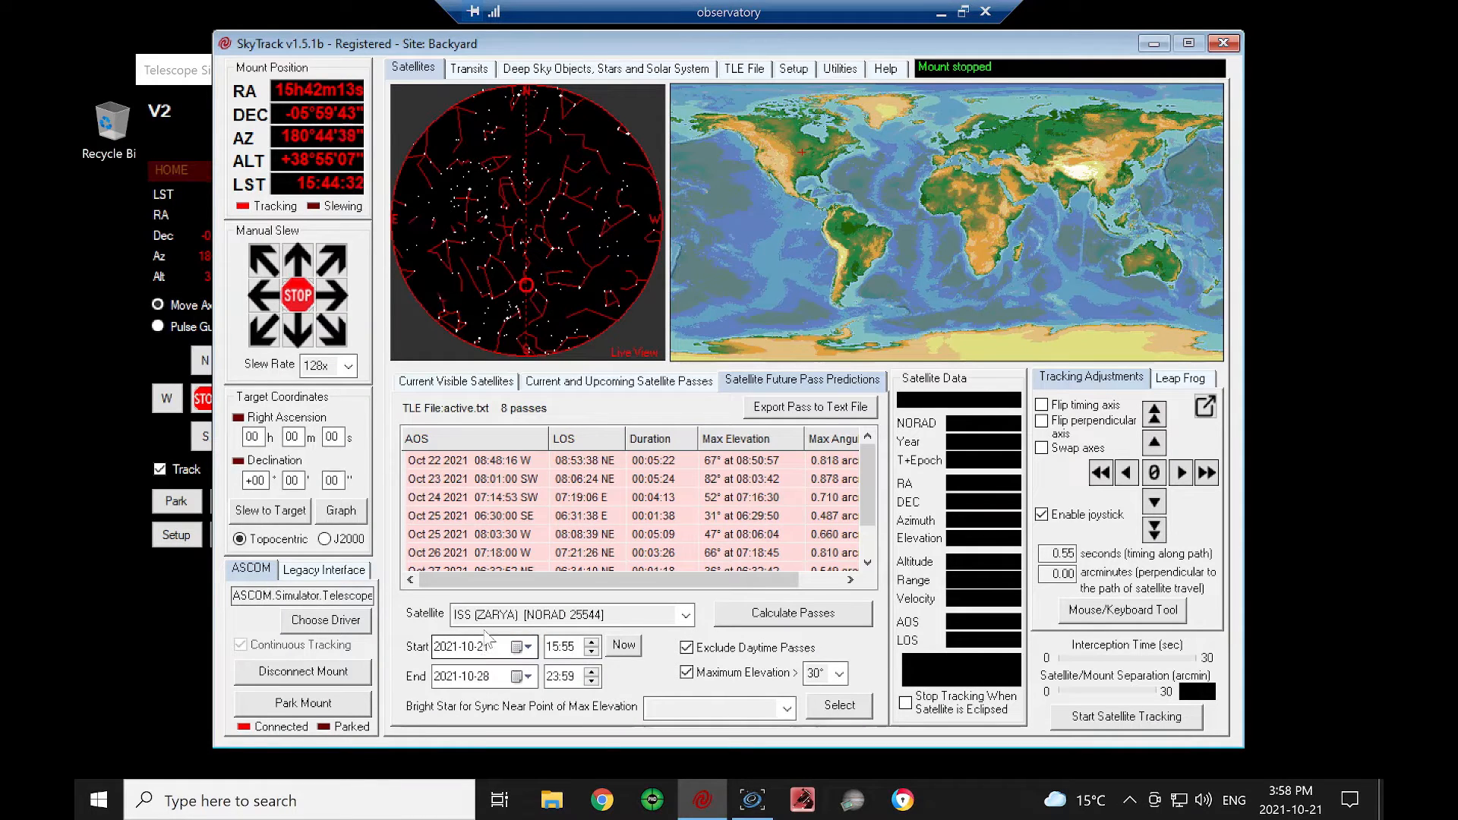
{"action": "left_click", "coordinate": [525, 677]}
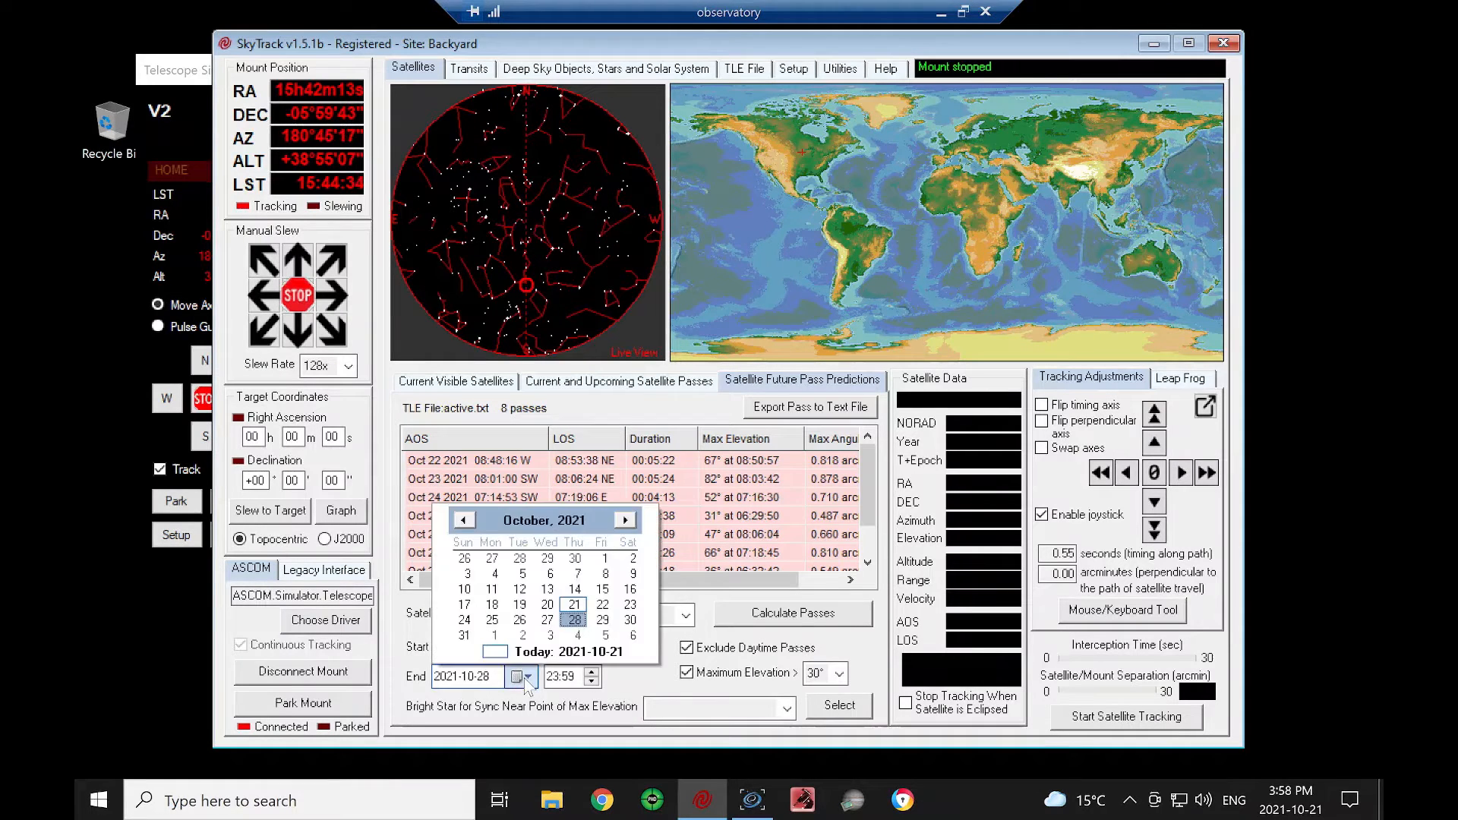
{"action": "left_click", "coordinate": [519, 604]}
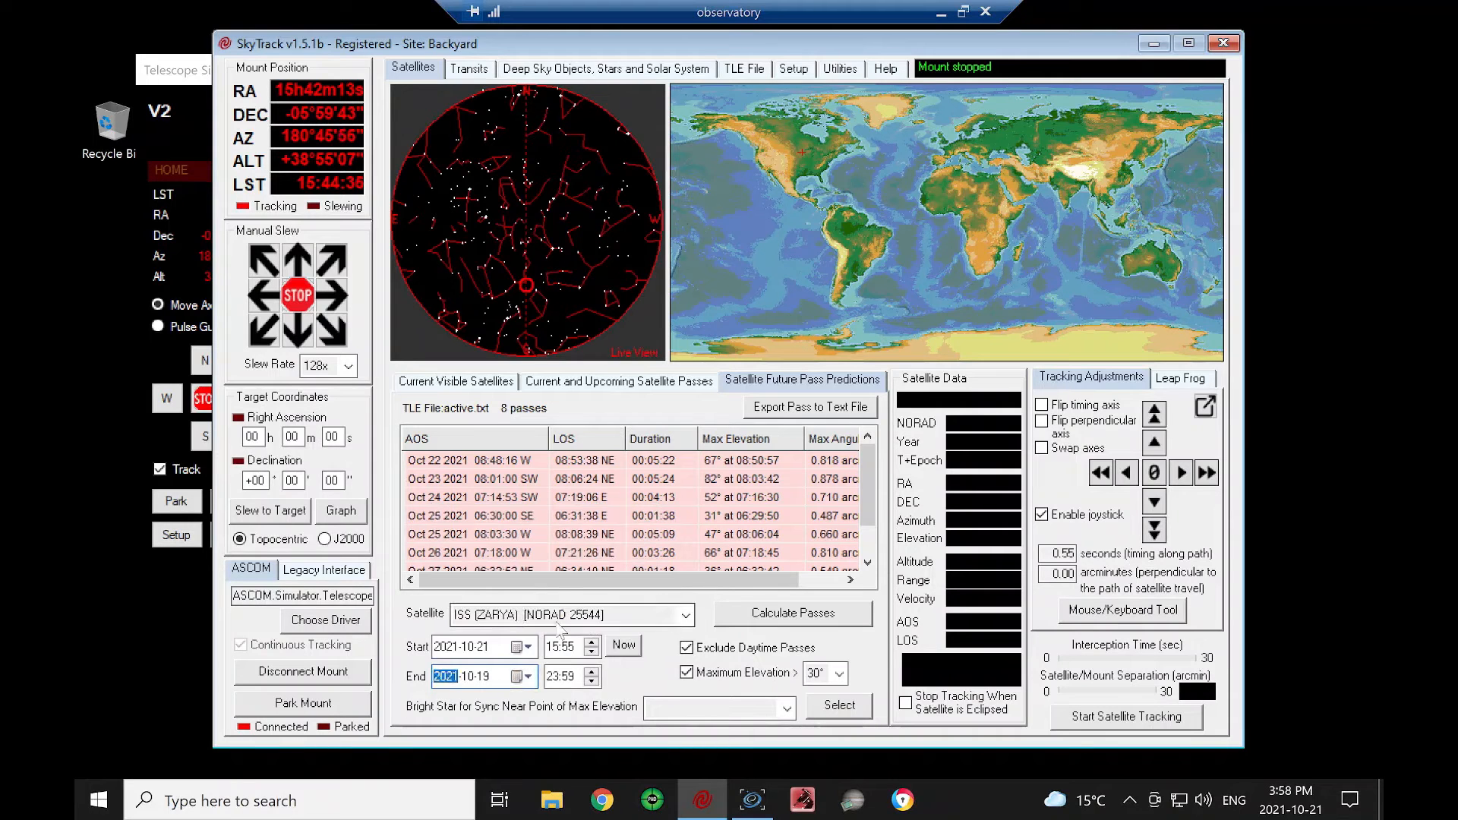
{"action": "left_click", "coordinate": [525, 677]}
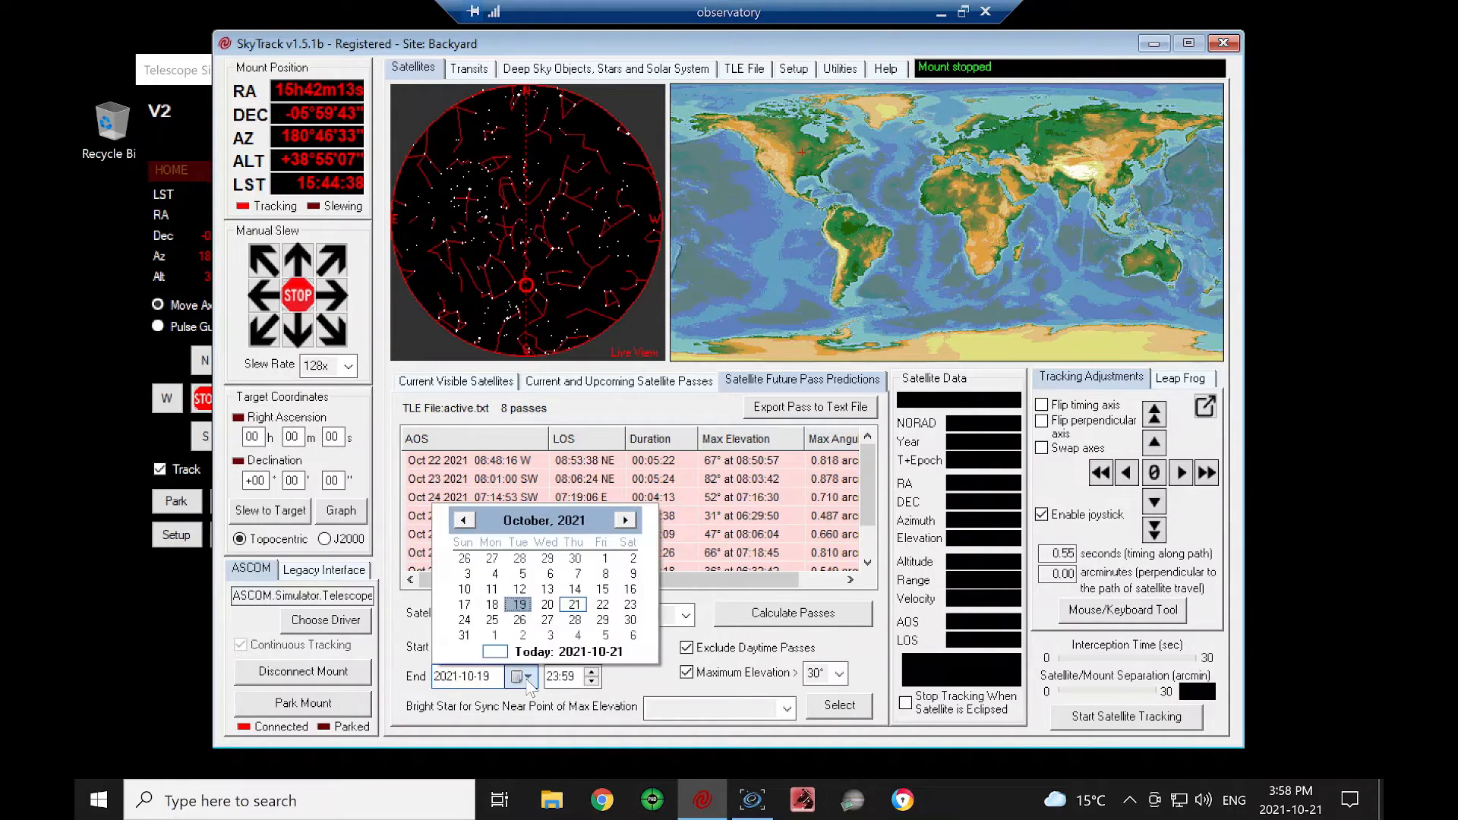
{"action": "left_click", "coordinate": [602, 605]}
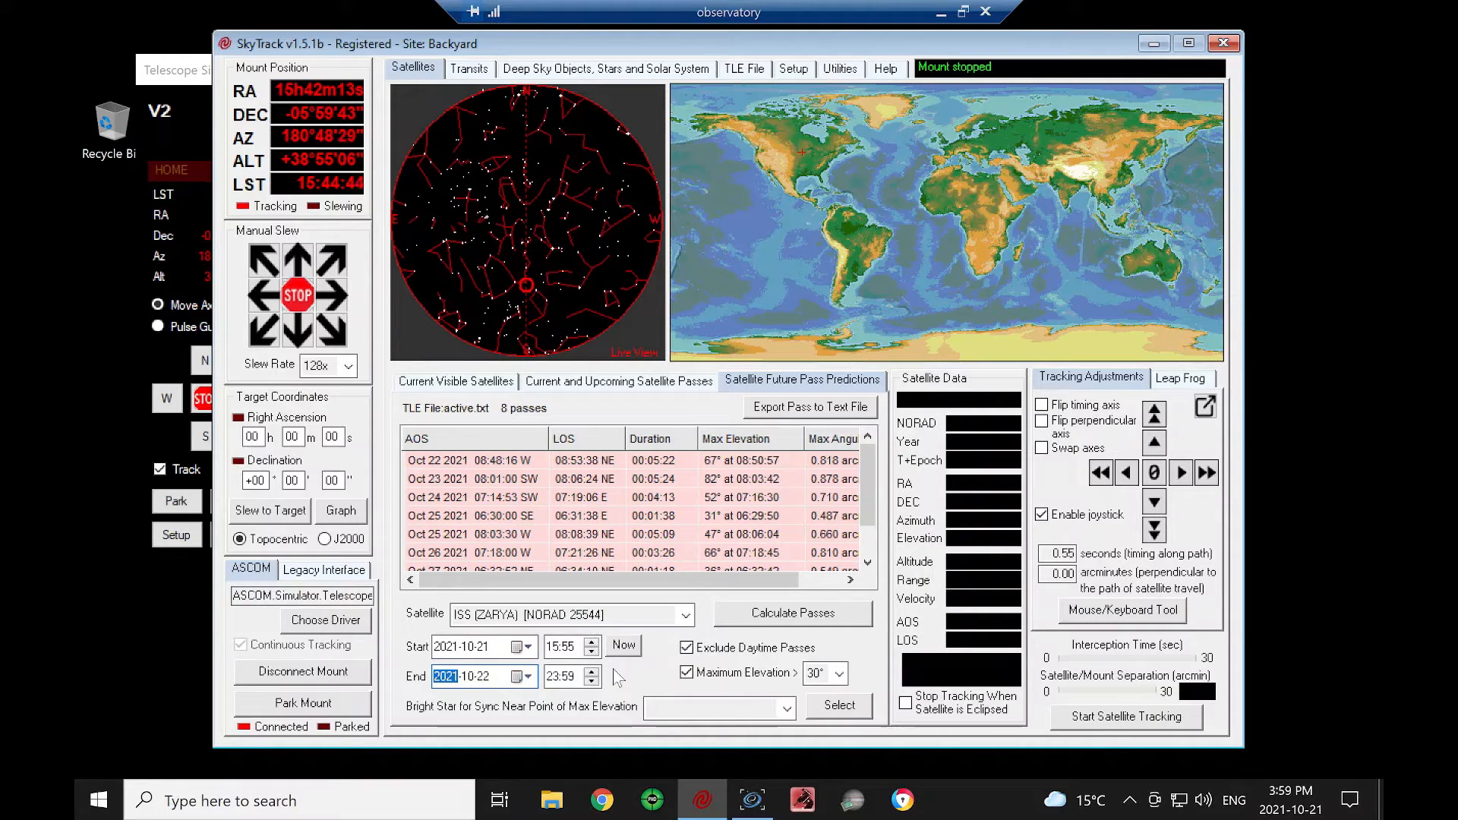
{"action": "left_click", "coordinate": [740, 619]}
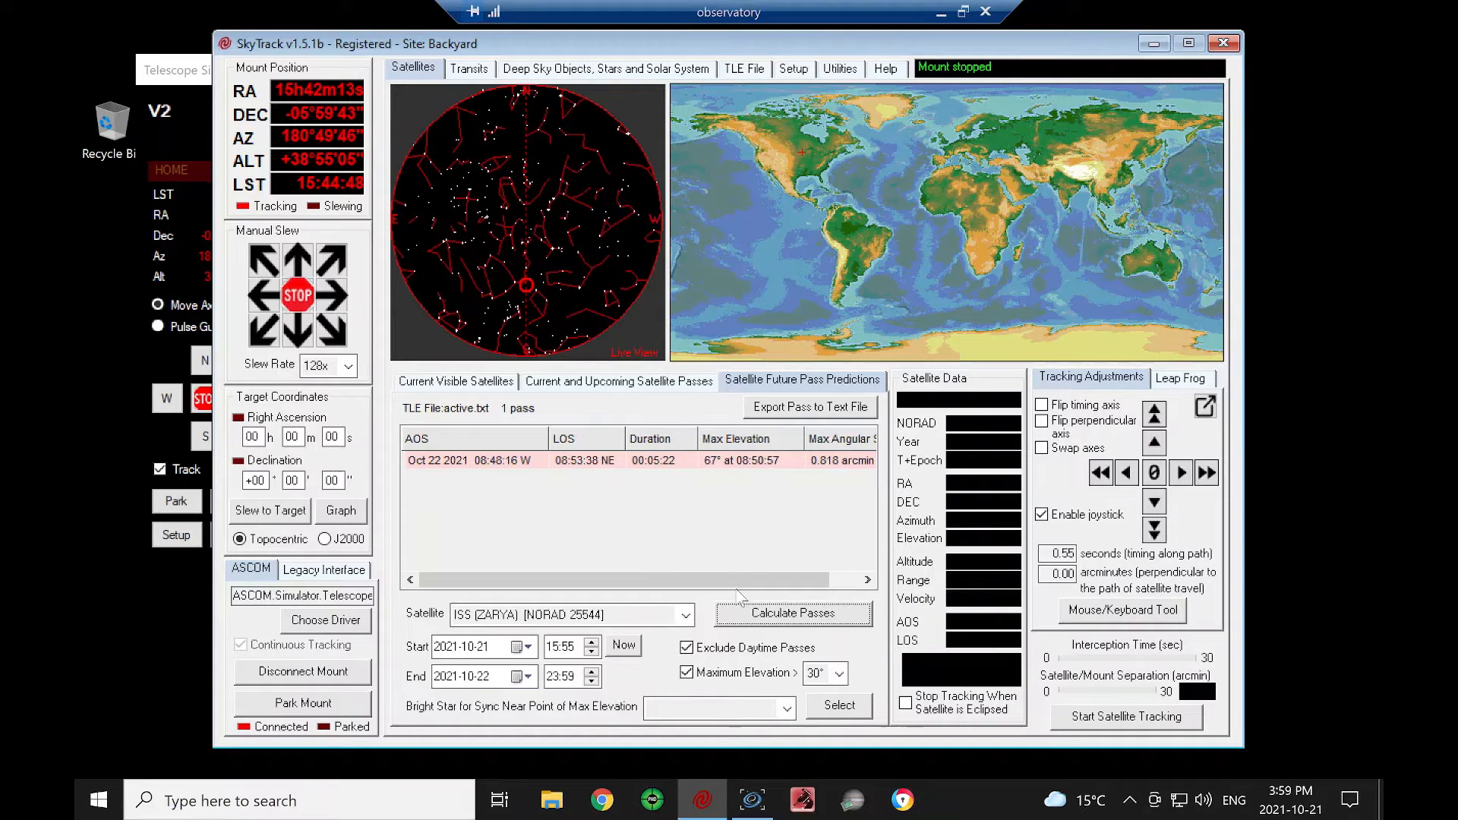
Search for ISS (ZARYA) transits of the Moon from the Backyard site, changing the end date to 2021-11-02.
{"action": "left_click", "coordinate": [477, 76]}
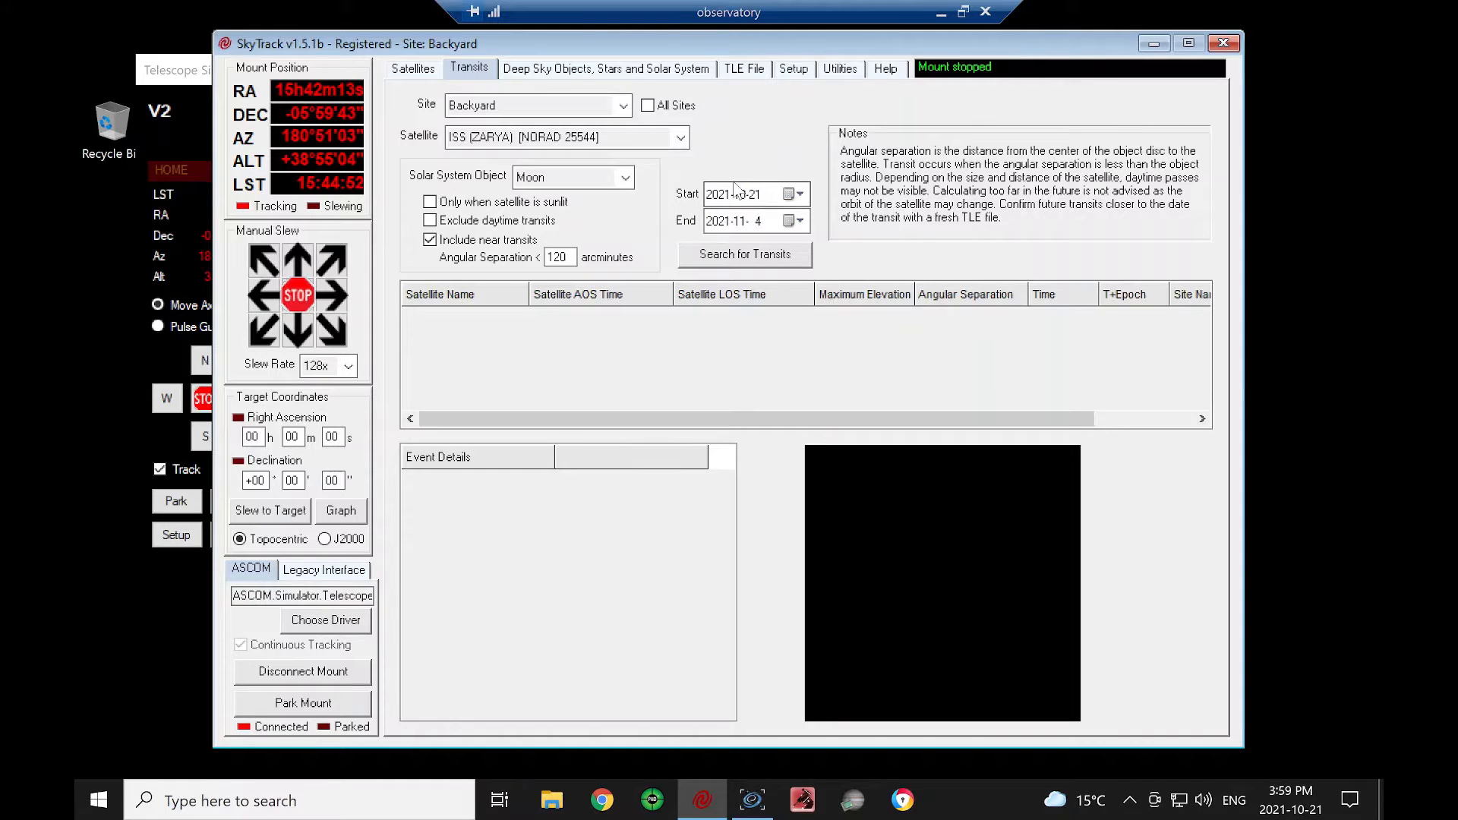
{"action": "left_click", "coordinate": [746, 256]}
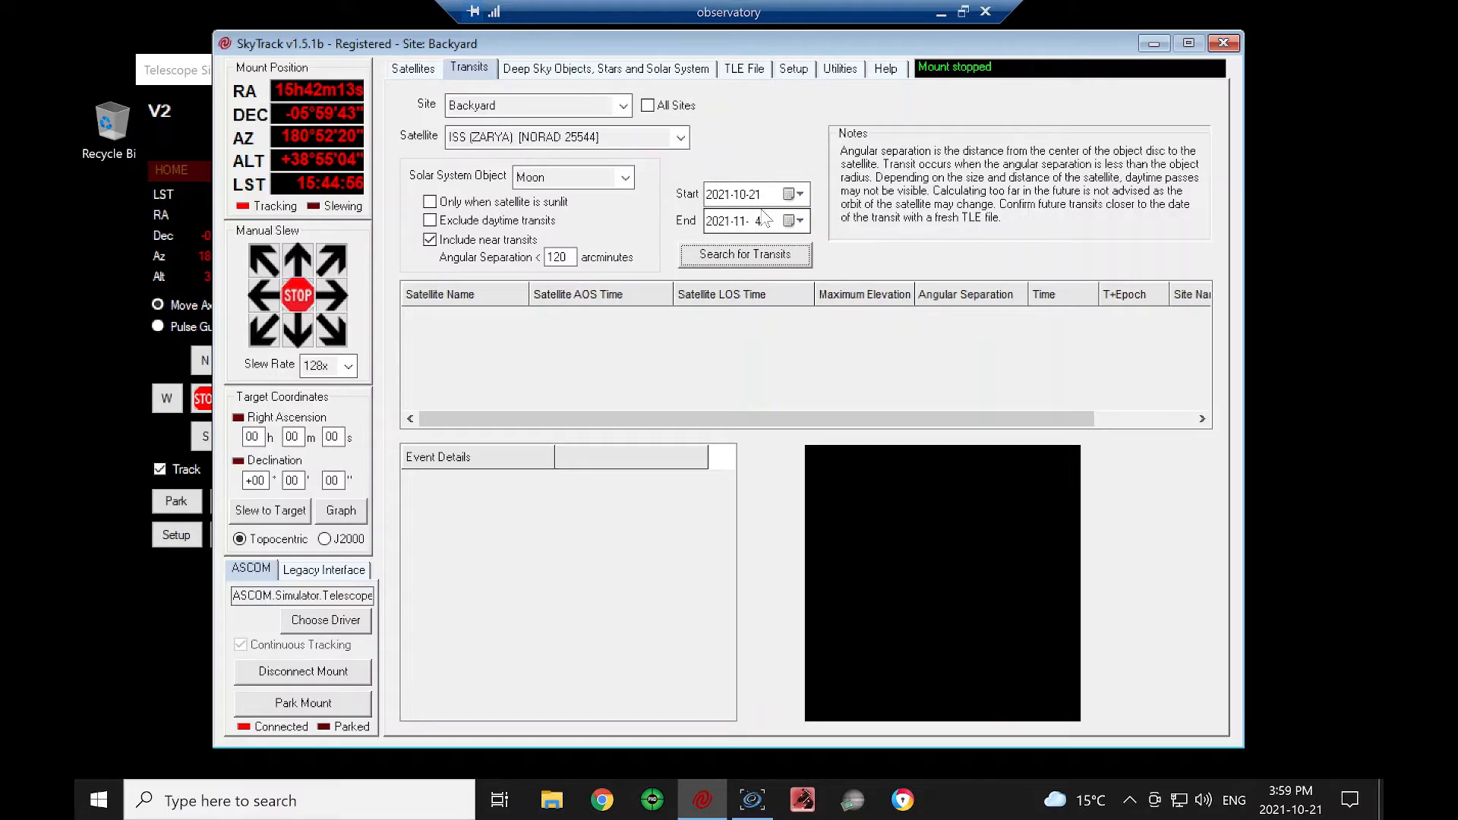
{"action": "left_click", "coordinate": [800, 221]}
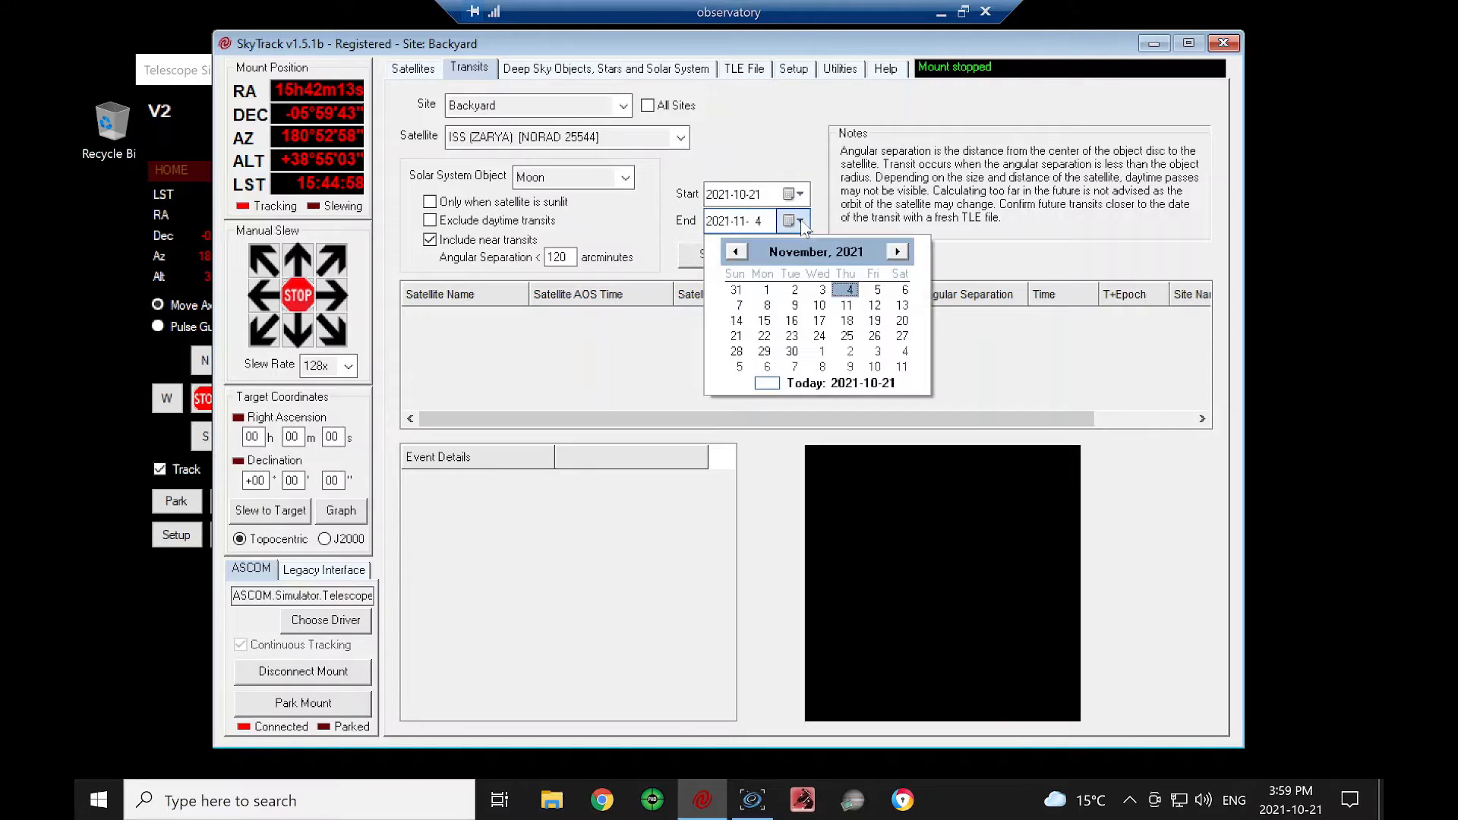
{"action": "left_click", "coordinate": [795, 290]}
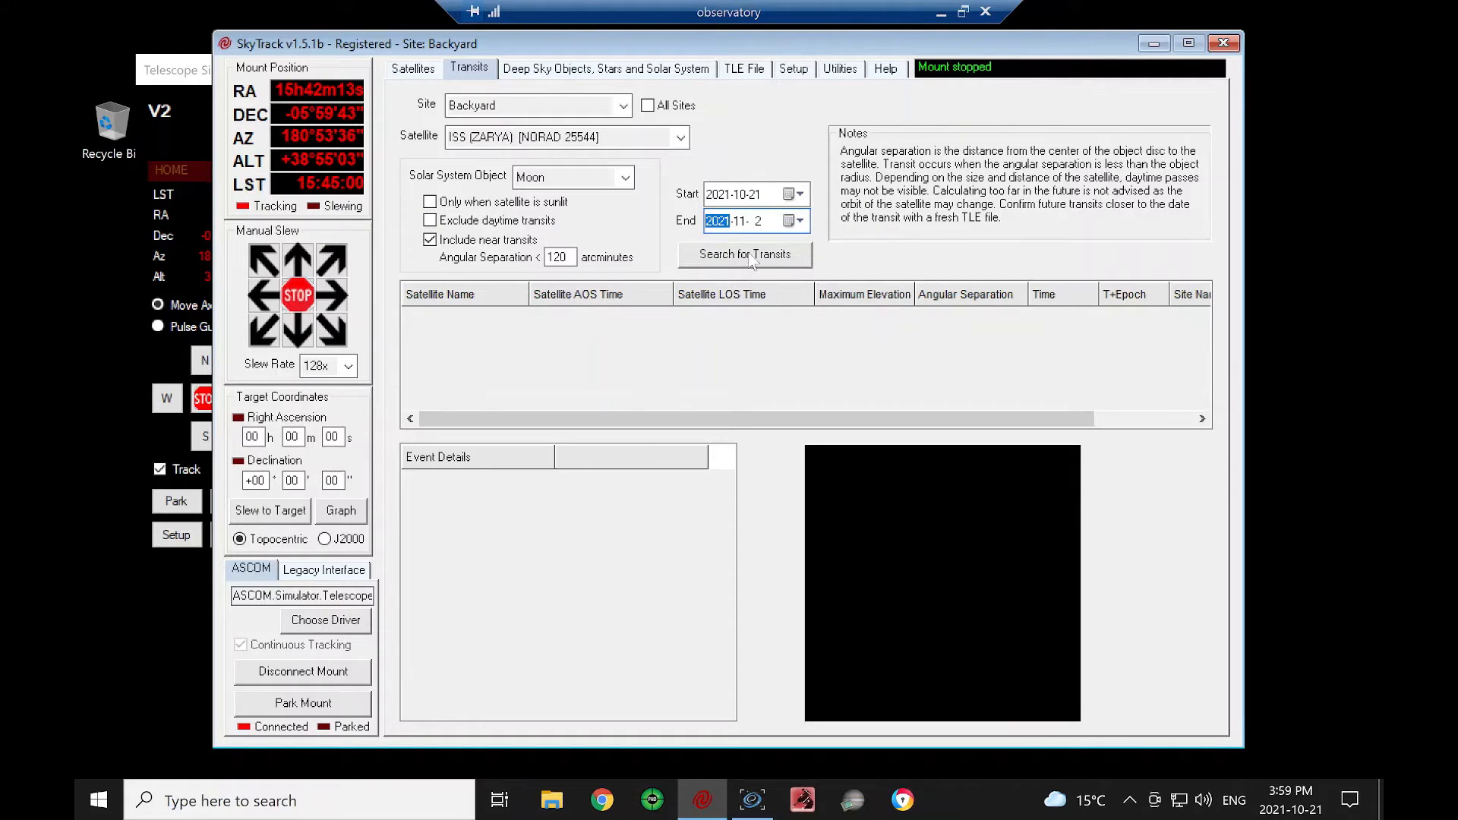
{"action": "left_click", "coordinate": [768, 251]}
Shrink the AOS Time column and widen the Elevation column in the current and upcoming satellite passes list.
{"action": "left_click", "coordinate": [802, 71]}
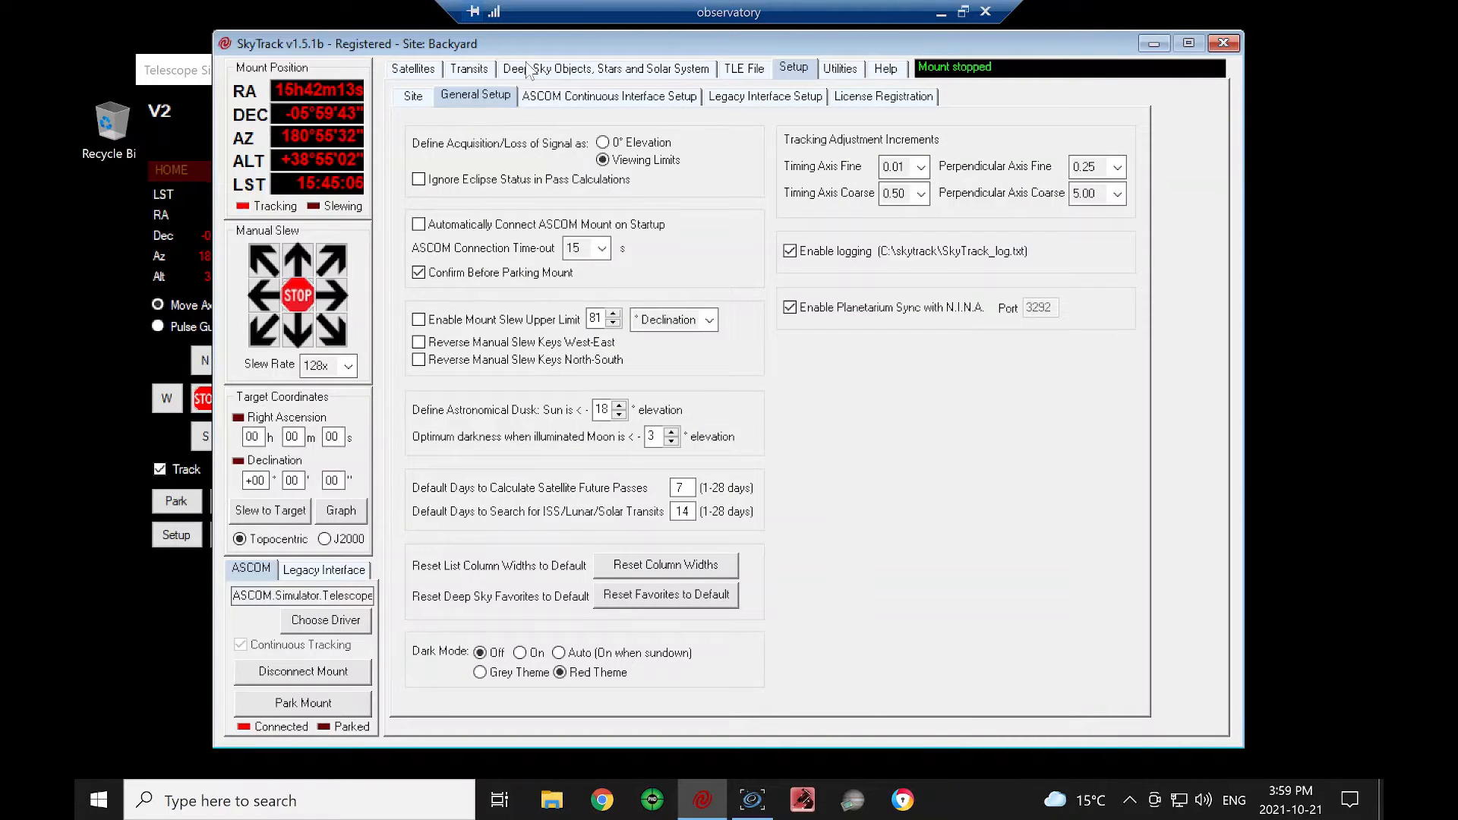
{"action": "left_click", "coordinate": [425, 70]}
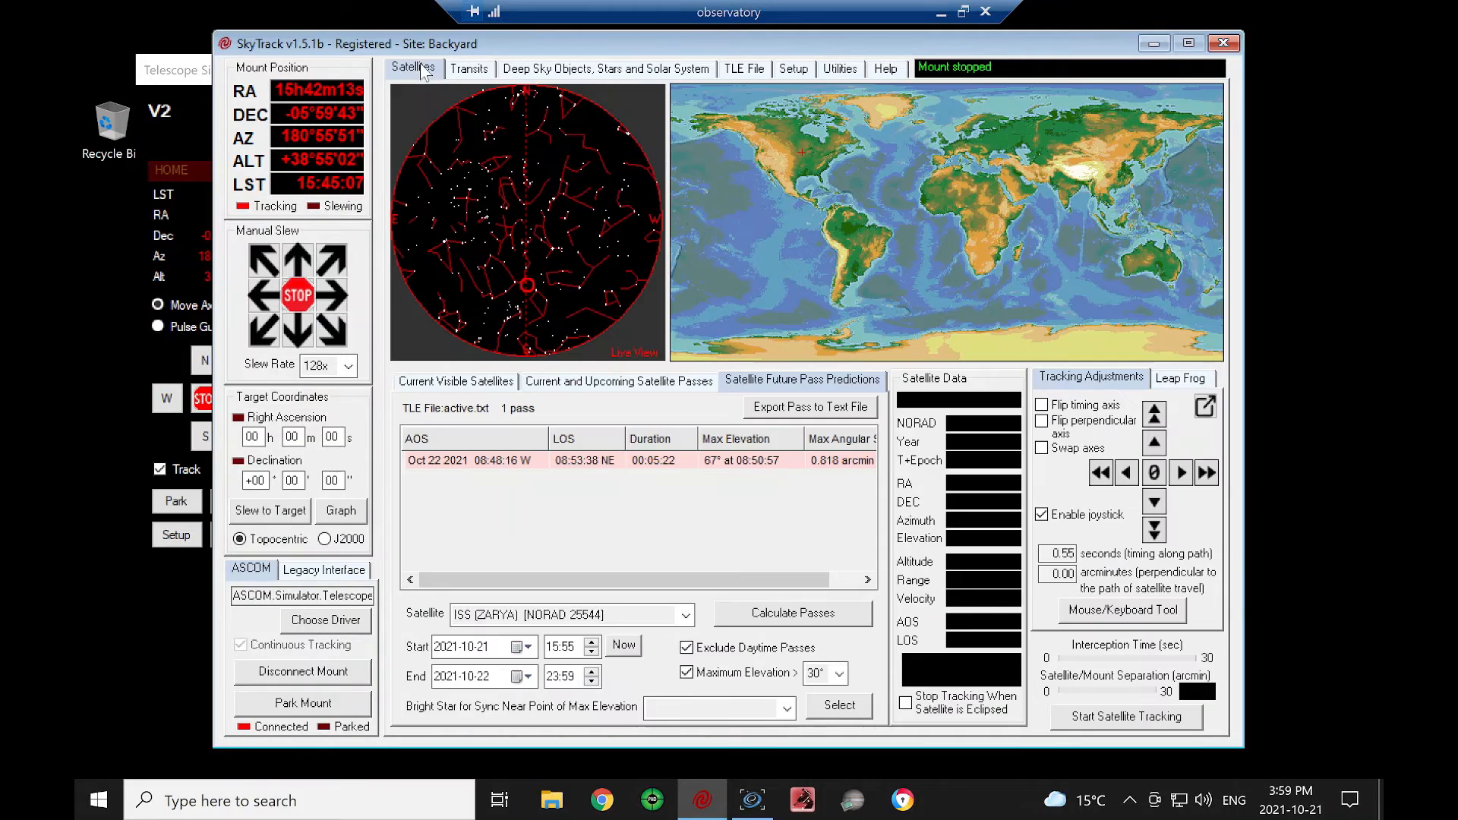
{"action": "left_click", "coordinate": [610, 381]}
{"action": "left_click_drag", "start_coordinate": [638, 427], "coordinate": [582, 428]}
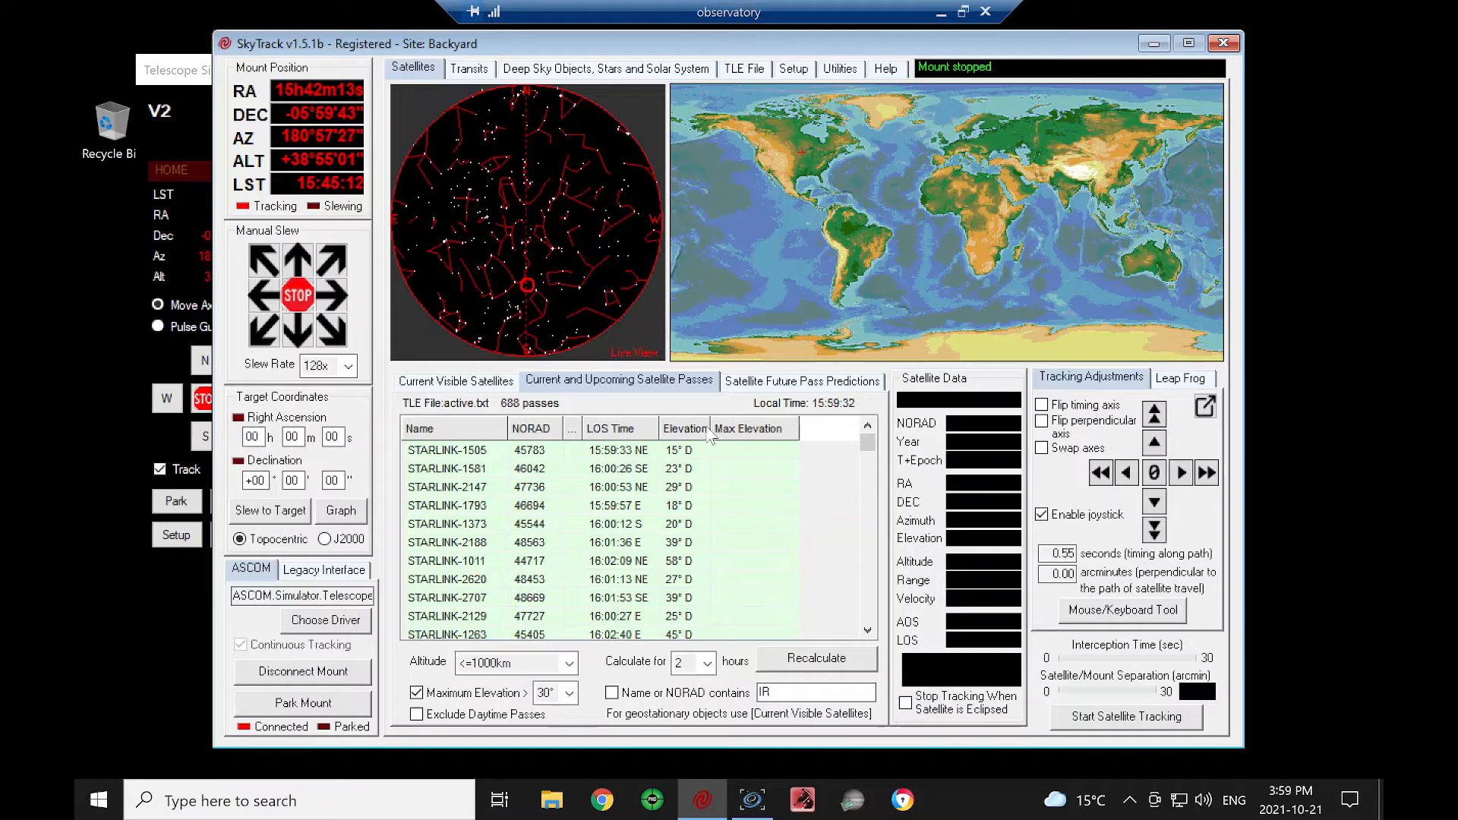
{"action": "left_click_drag", "start_coordinate": [700, 431], "coordinate": [769, 432]}
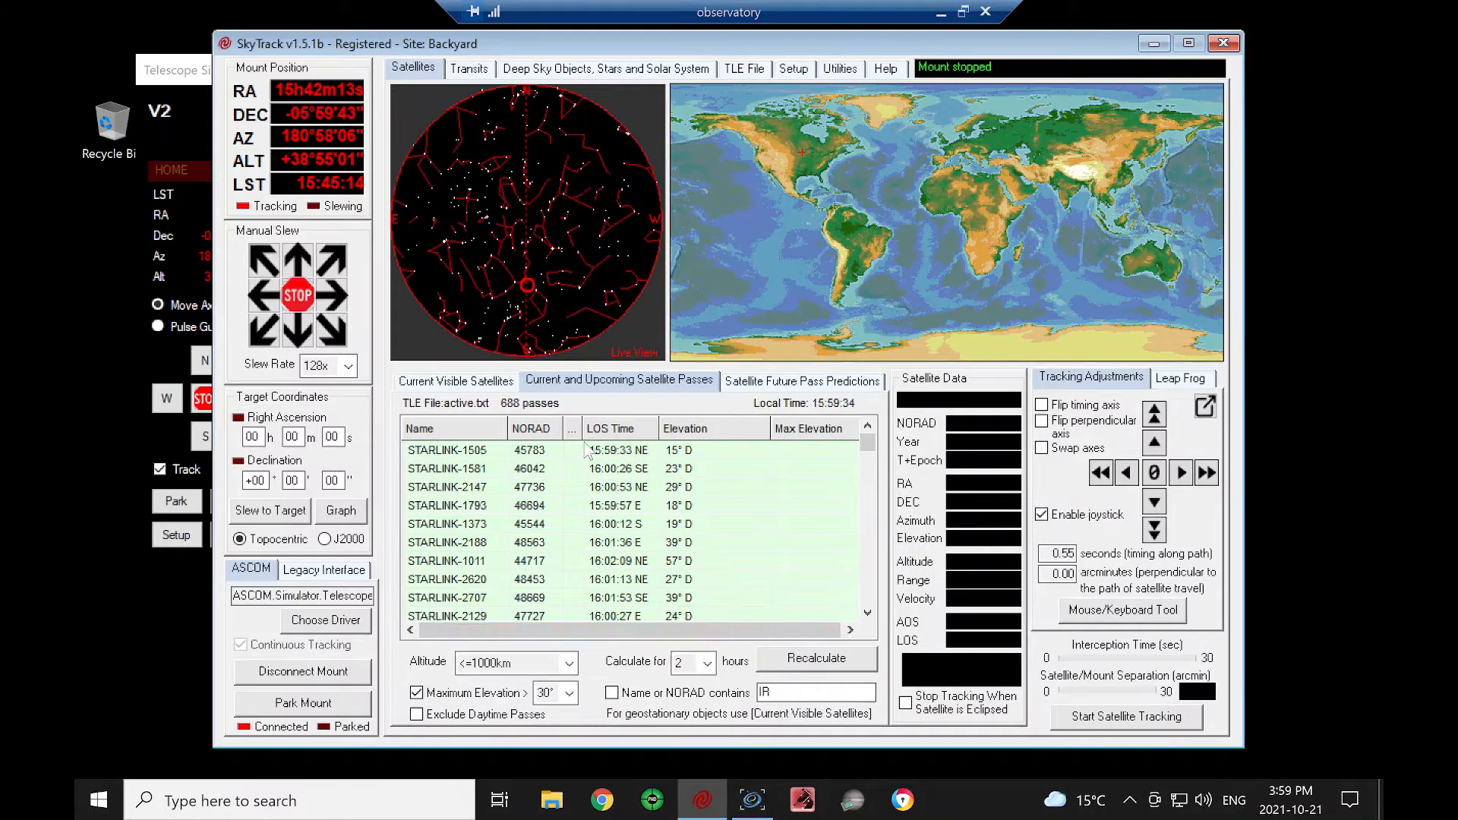
Reset the list column widths to default and check the current and upcoming satellite passes list.
{"action": "left_click", "coordinate": [782, 69]}
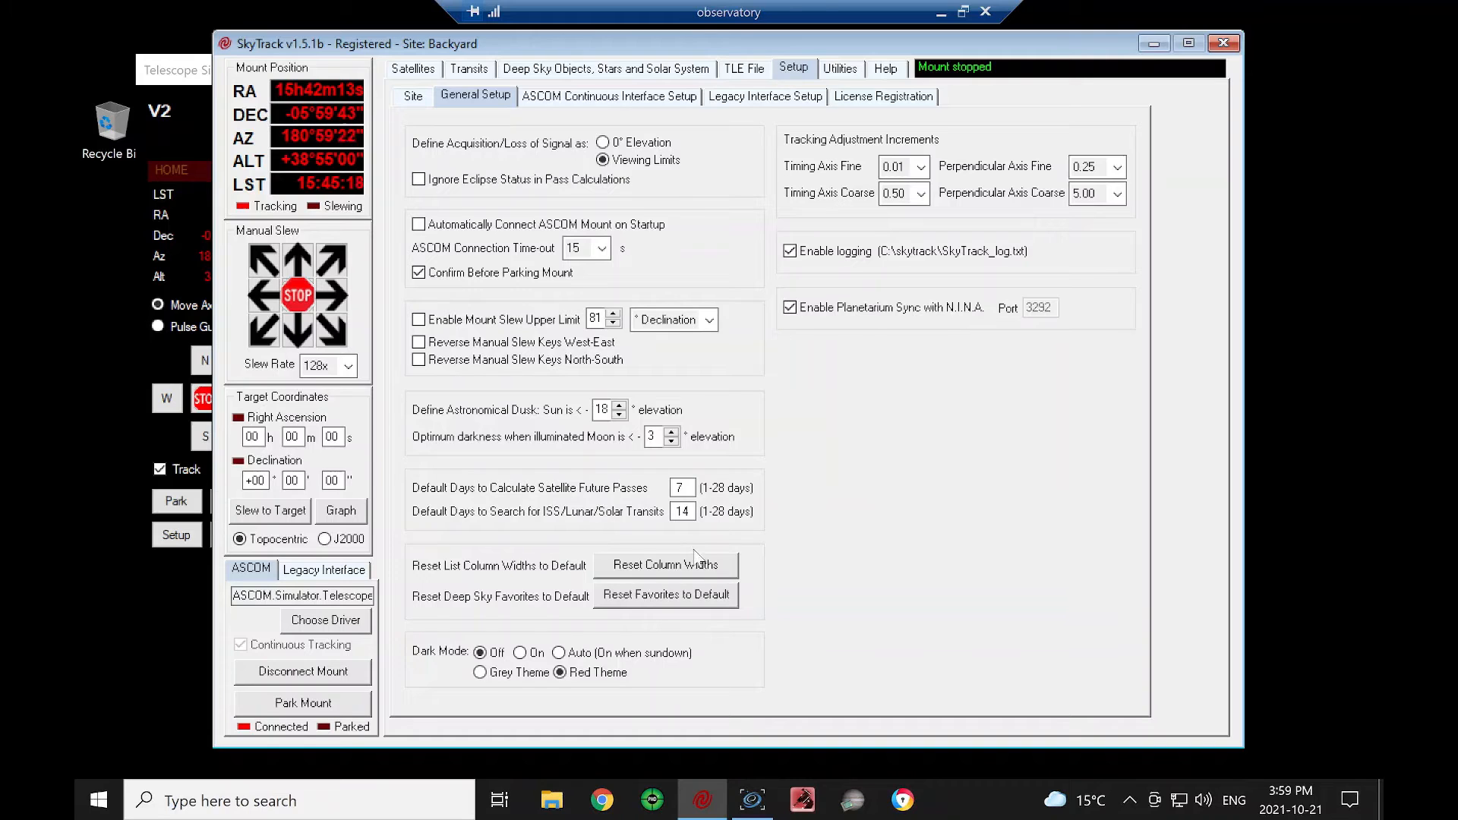
{"action": "left_click", "coordinate": [666, 566]}
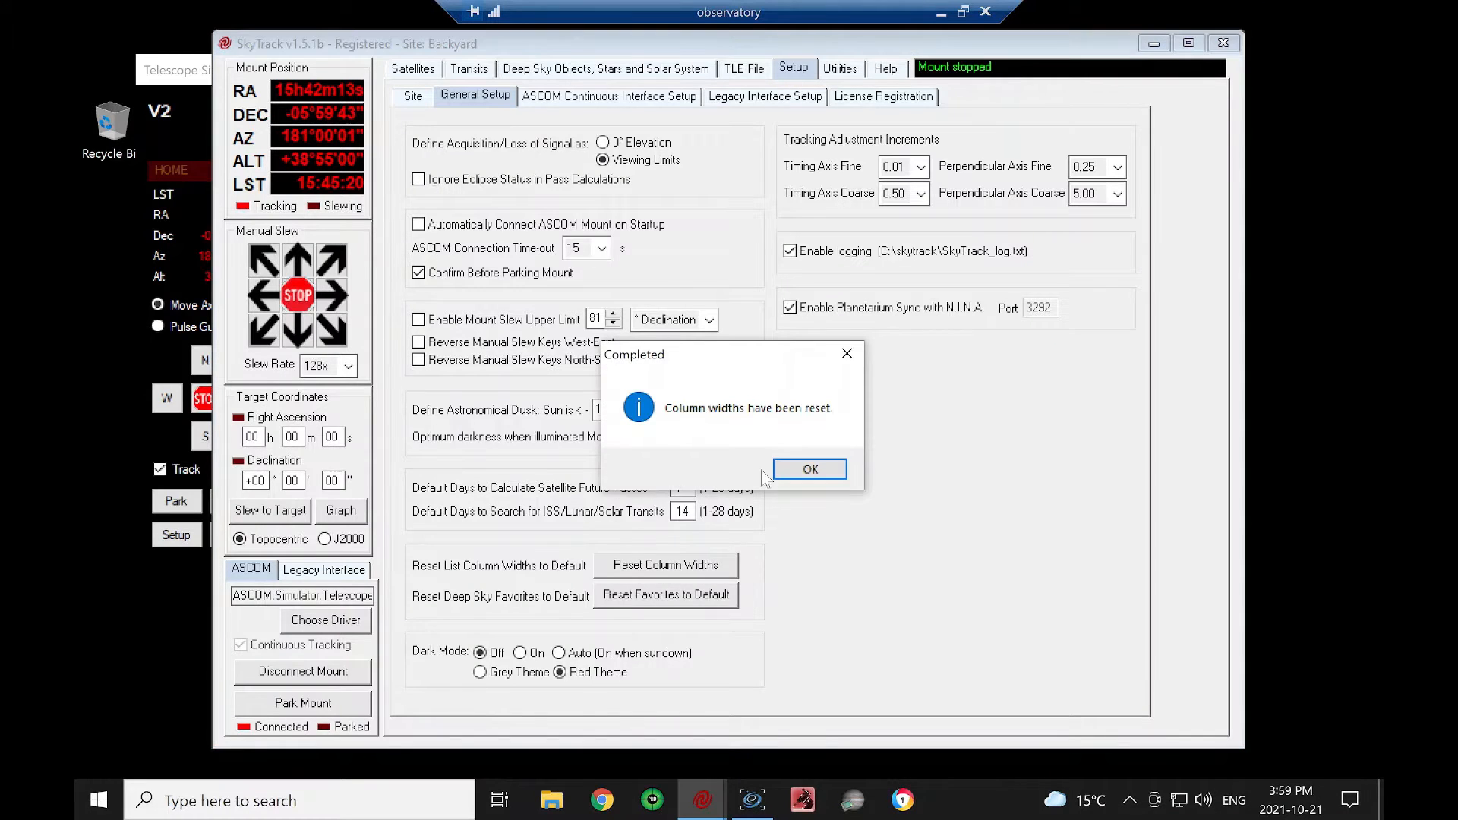
{"action": "left_click", "coordinate": [811, 469]}
{"action": "left_click", "coordinate": [415, 71]}
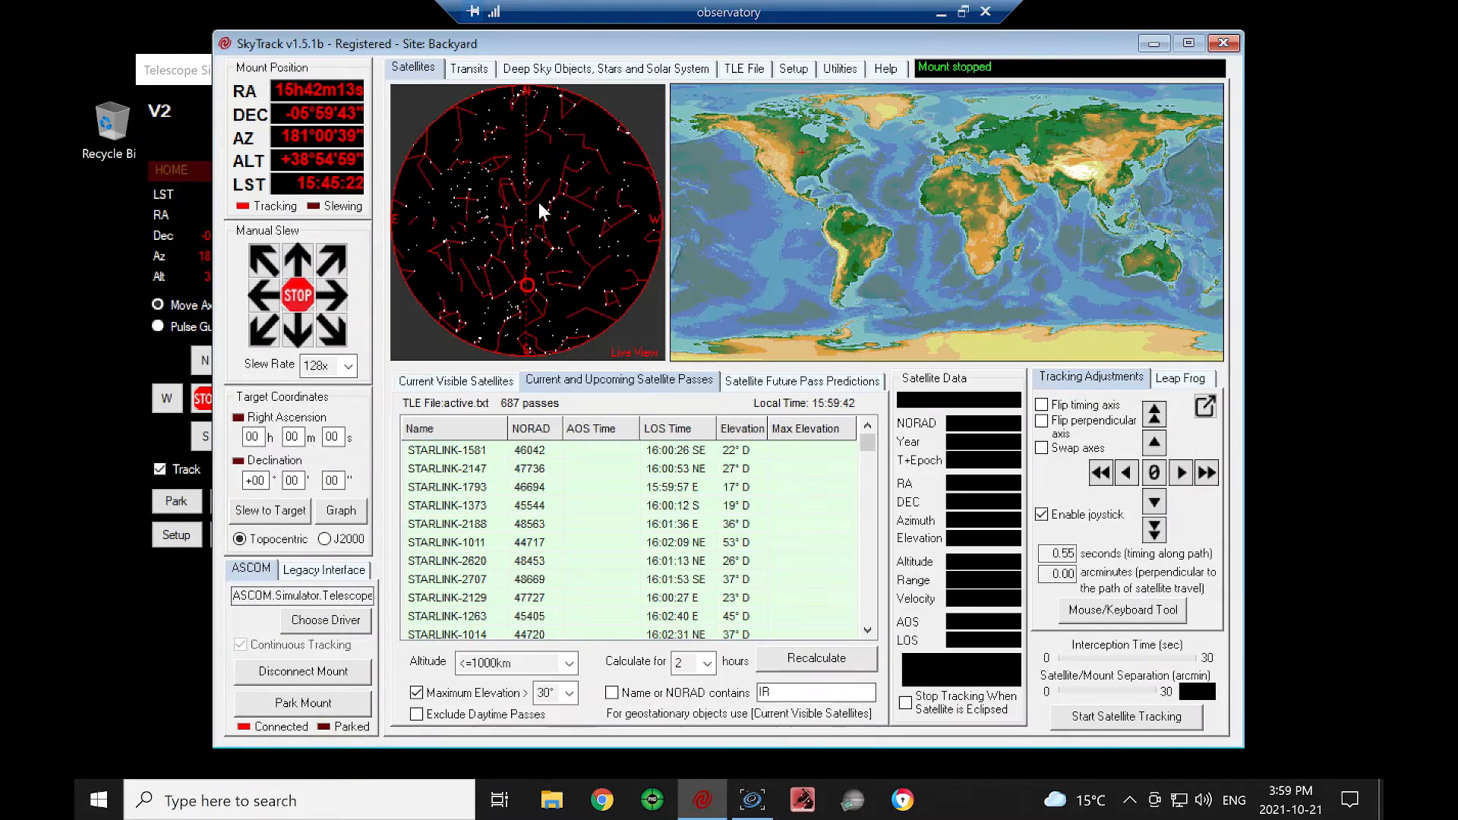
Reset the Deep Sky favorites to default in the general setup and confirm the reset.
{"action": "left_click", "coordinate": [834, 74]}
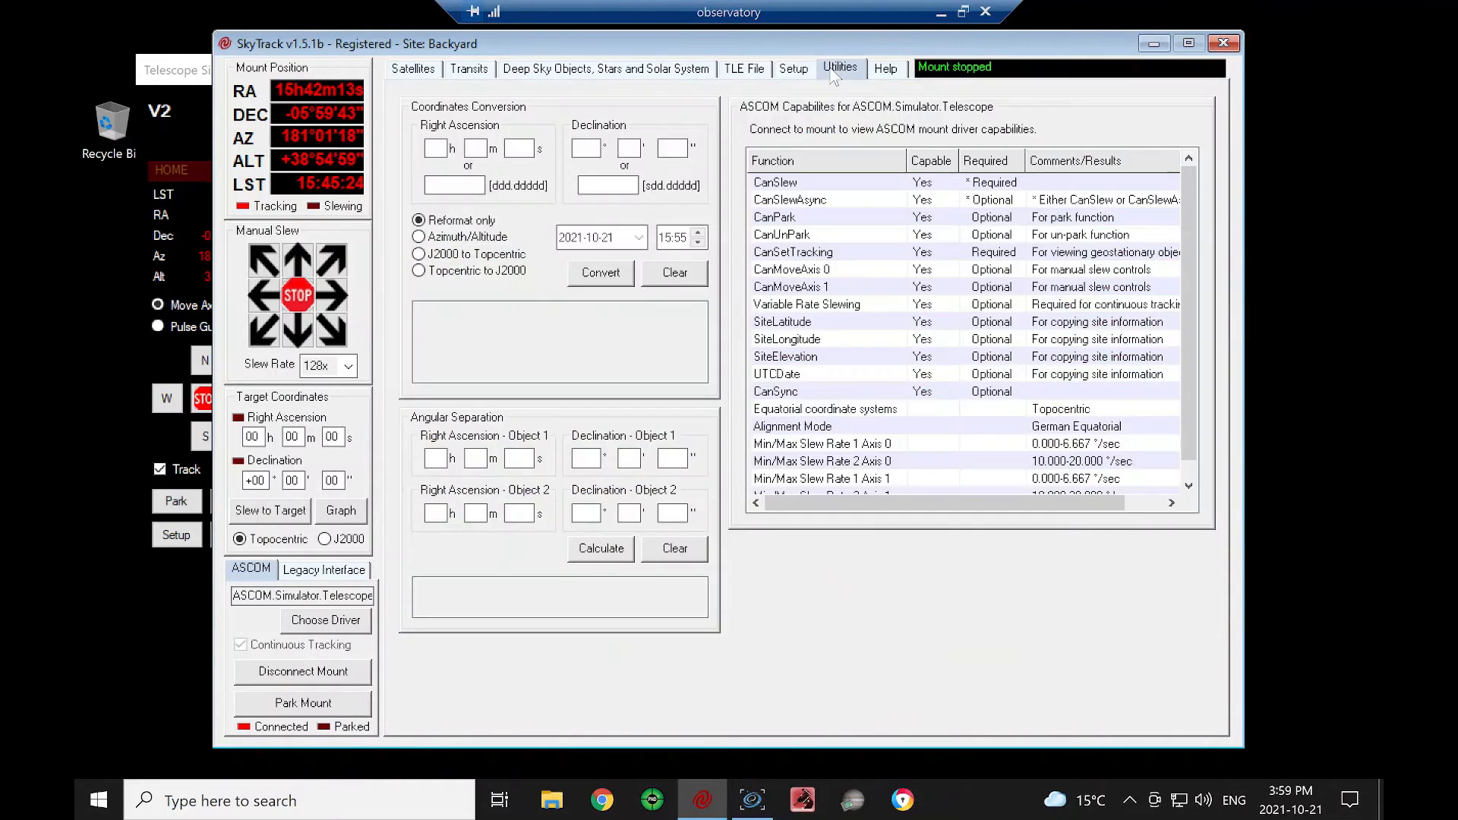
{"action": "left_click", "coordinate": [804, 76]}
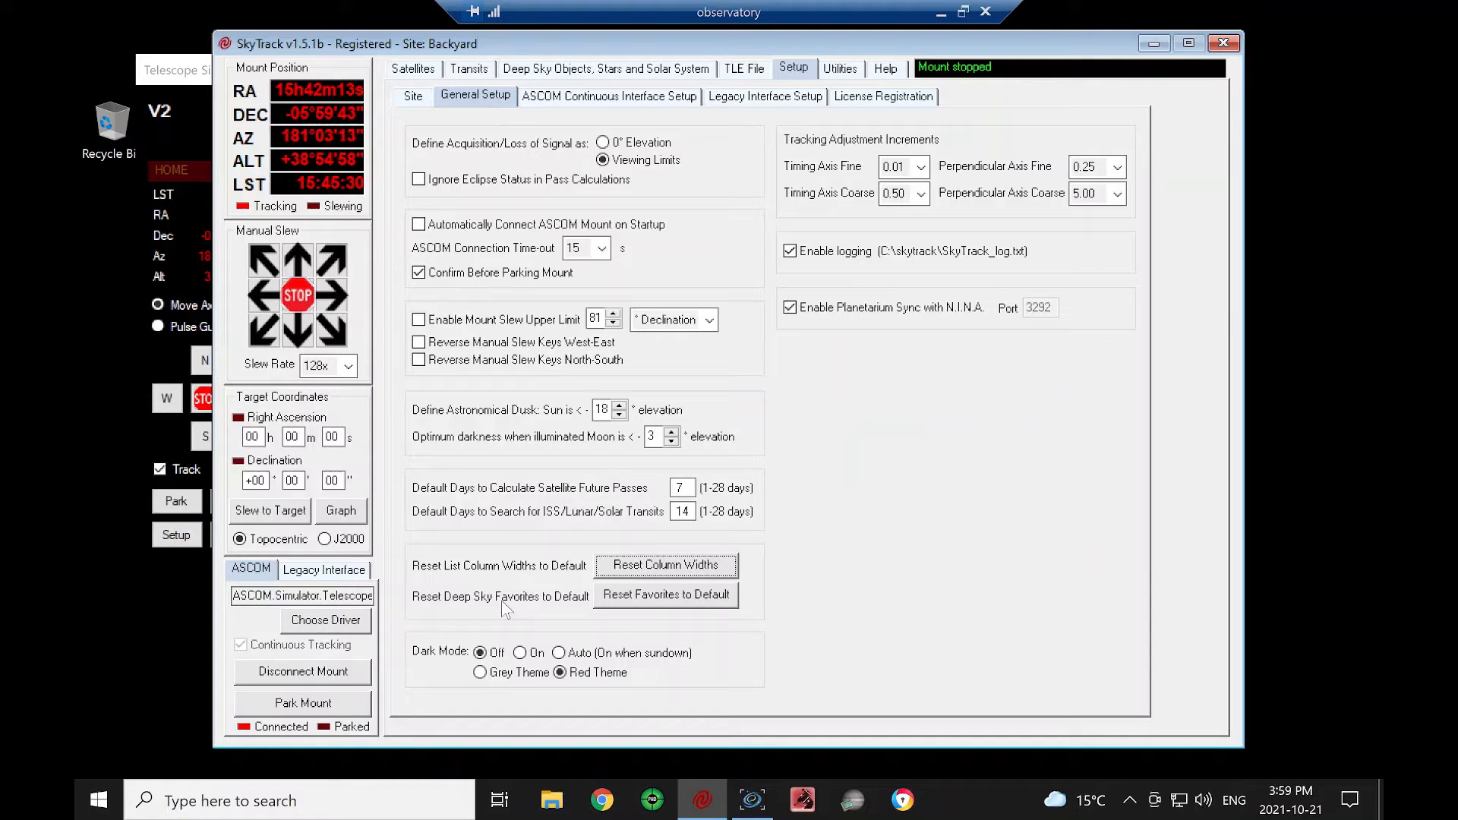
{"action": "left_click", "coordinate": [655, 595]}
{"action": "left_click", "coordinate": [787, 471]}
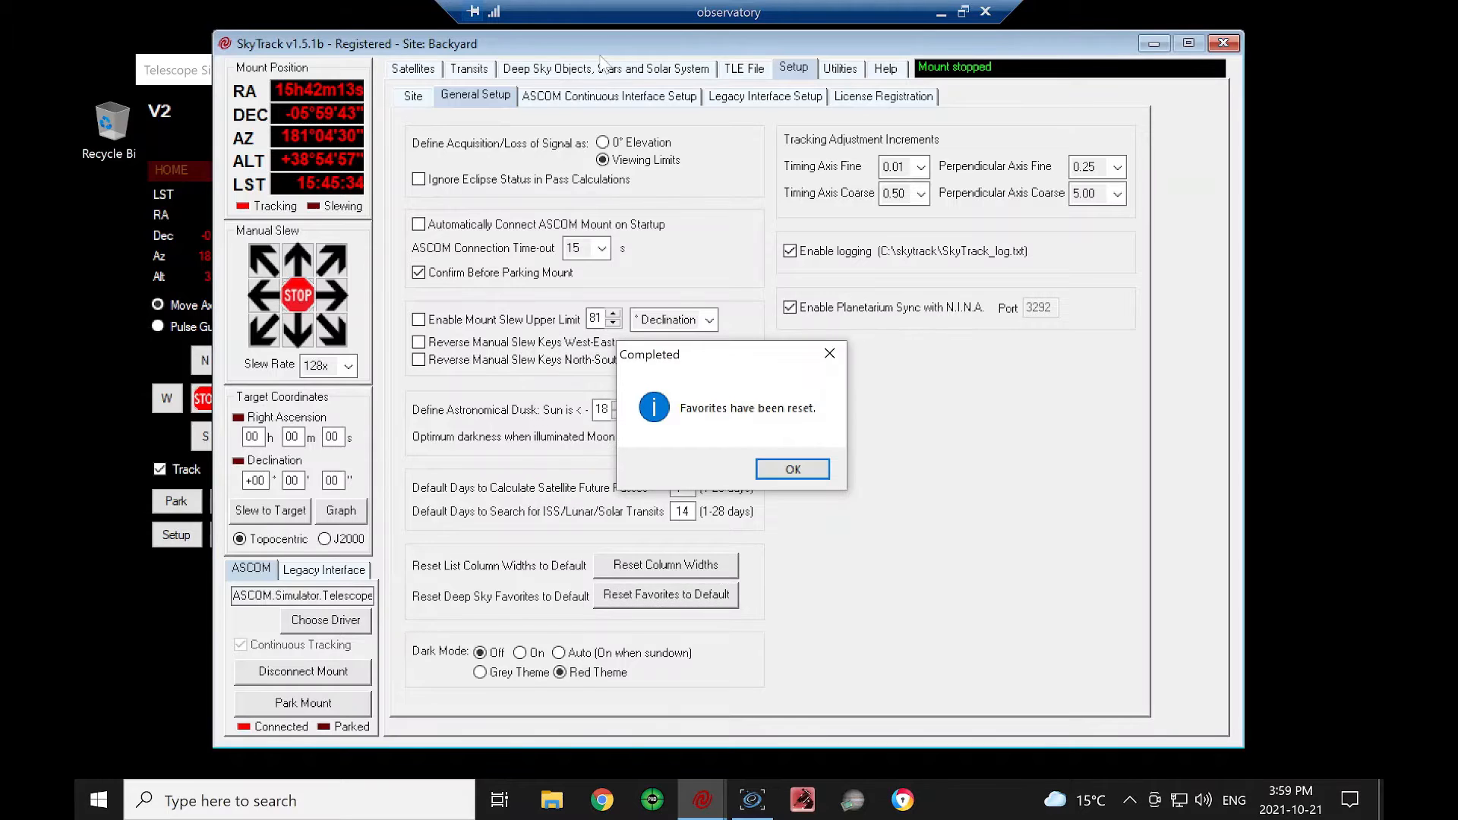
{"action": "left_click", "coordinate": [793, 471]}
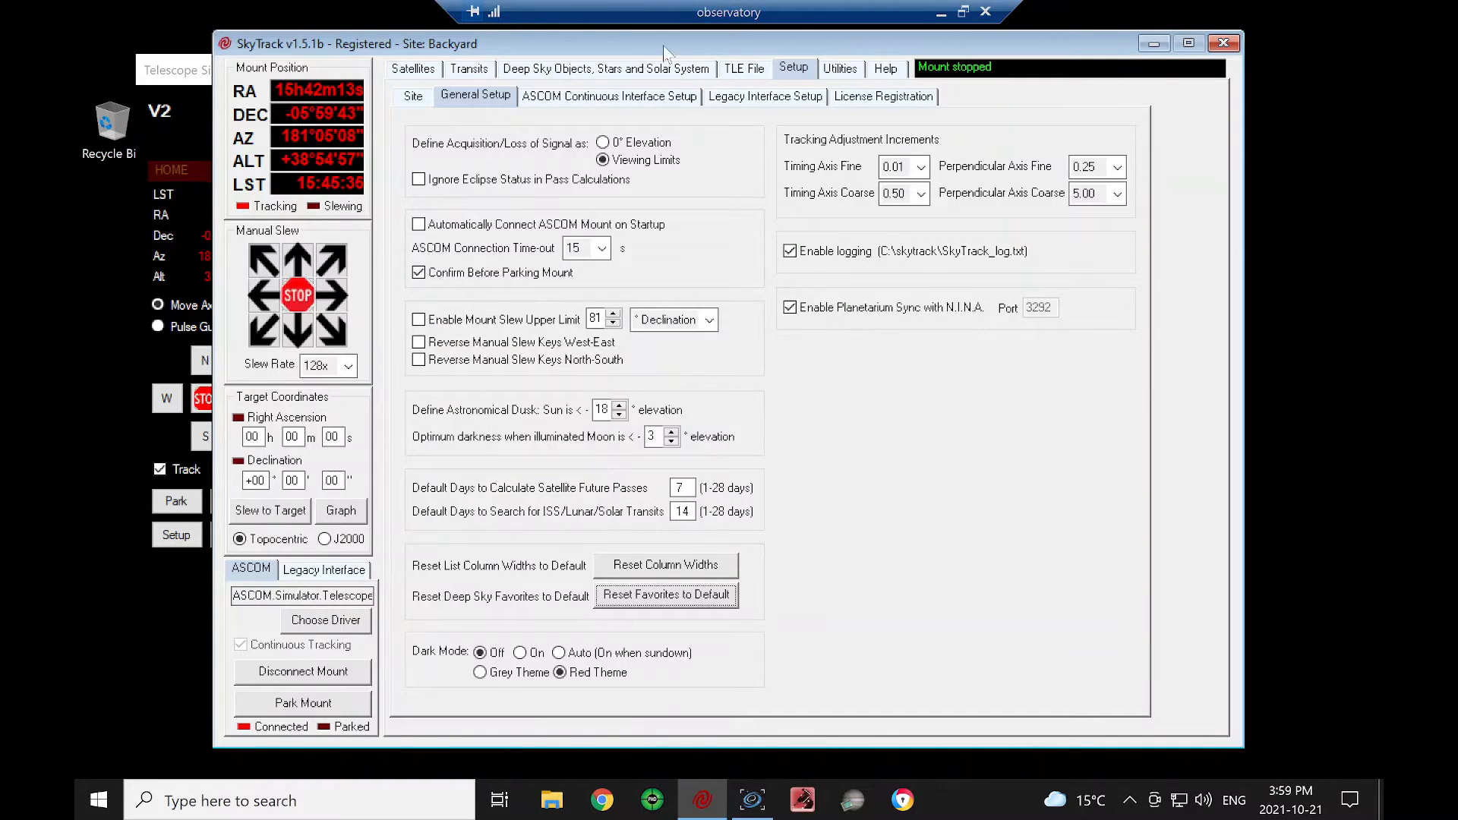
Mark the Cat's Eye Nebula NGC 6543 as a favorite in the Deep Sky object elevations list.
{"action": "left_click", "coordinate": [597, 70]}
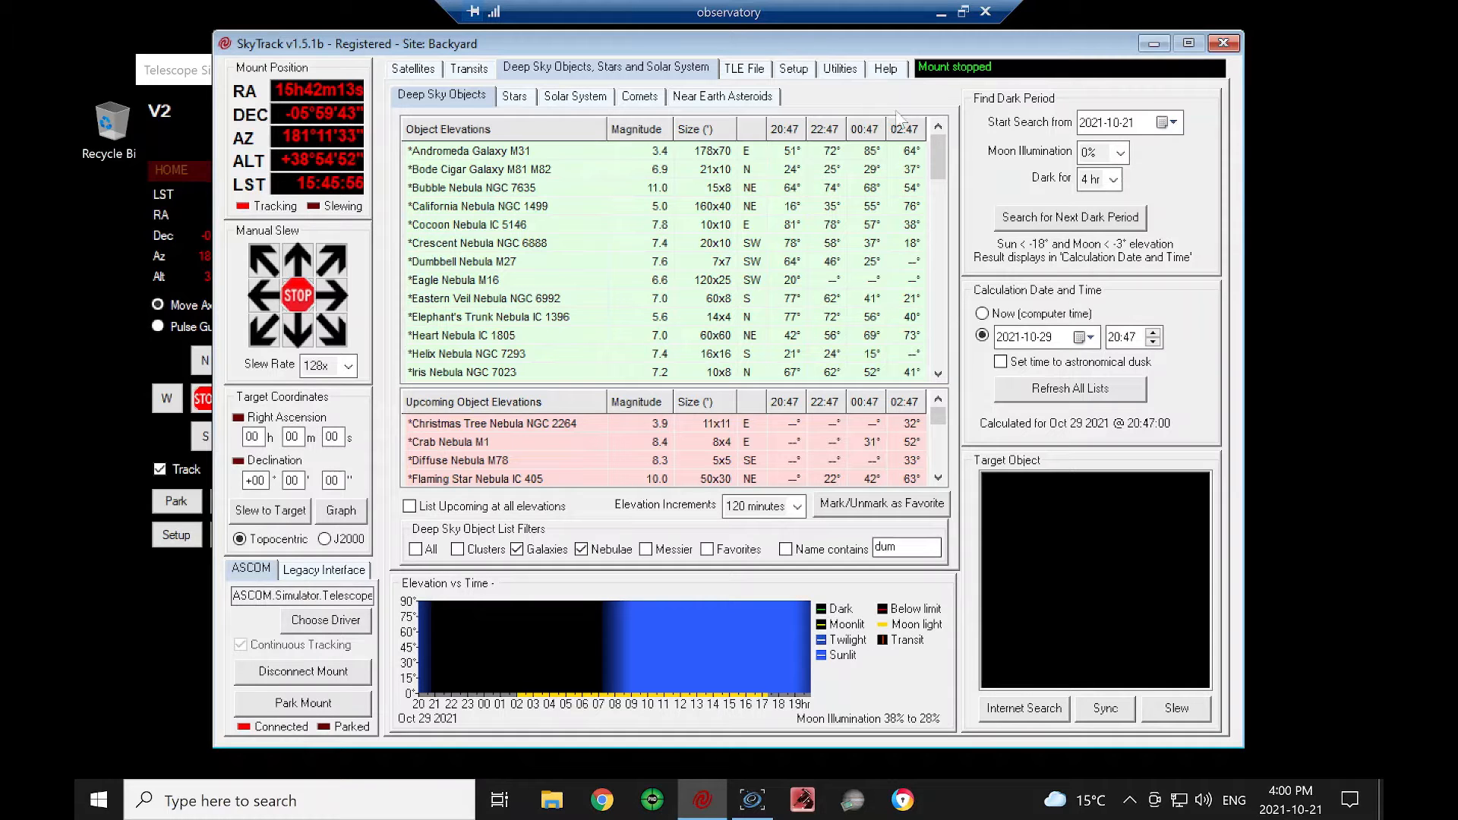
{"action": "left_click_drag", "start_coordinate": [935, 152], "coordinate": [919, 212]}
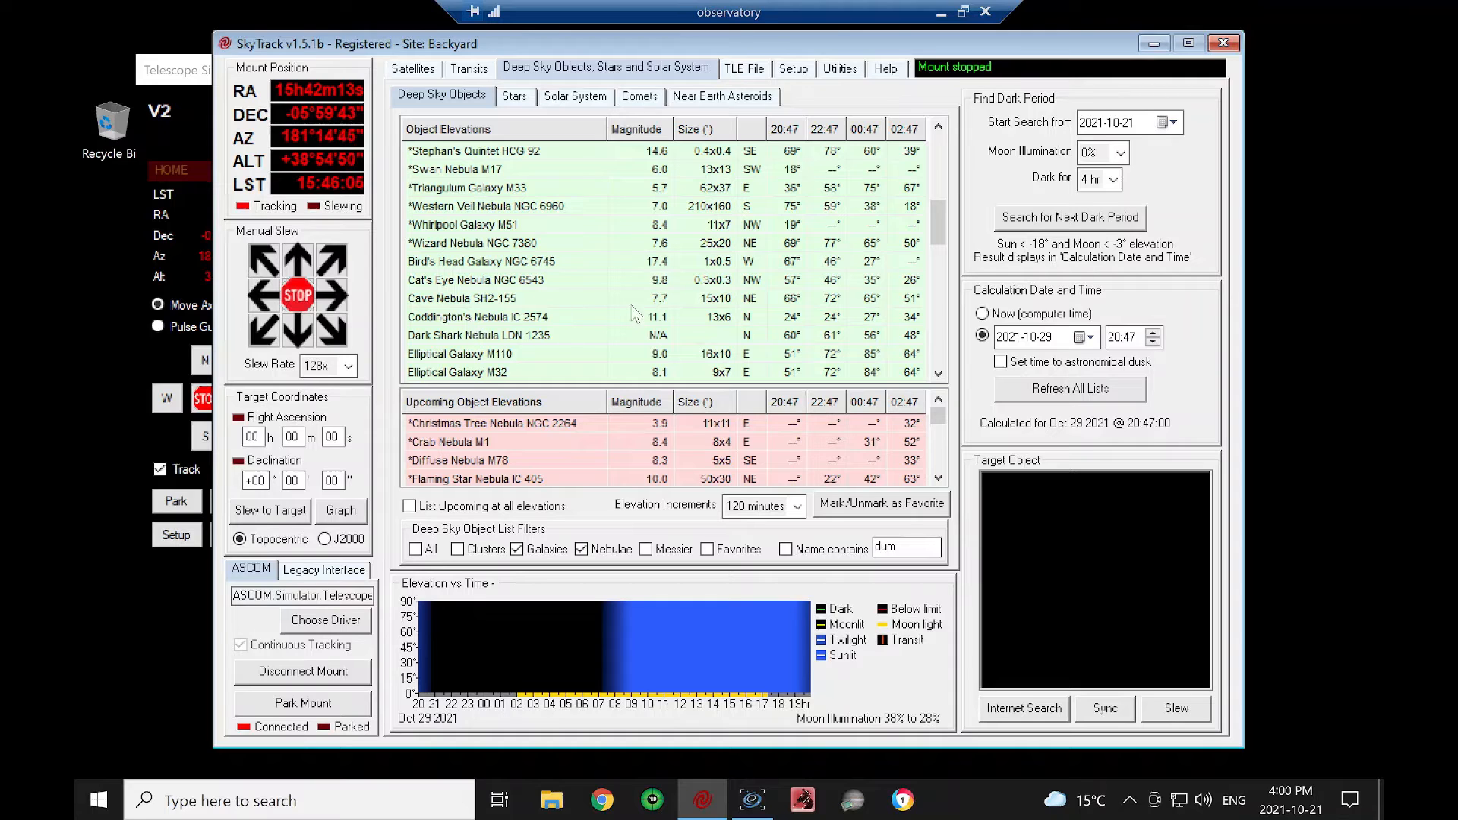
{"action": "left_click", "coordinate": [472, 287]}
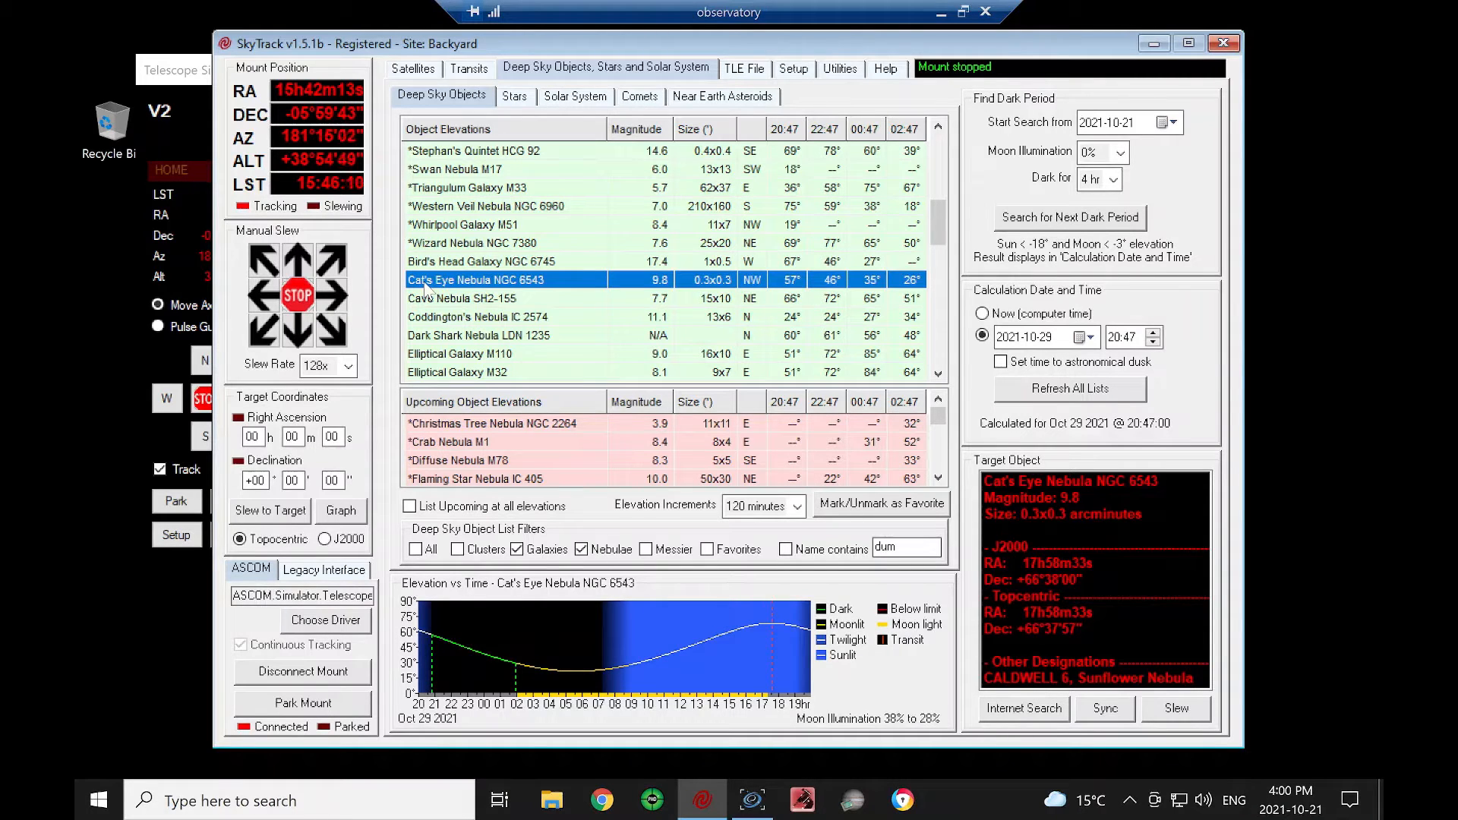
{"action": "left_click", "coordinate": [905, 513]}
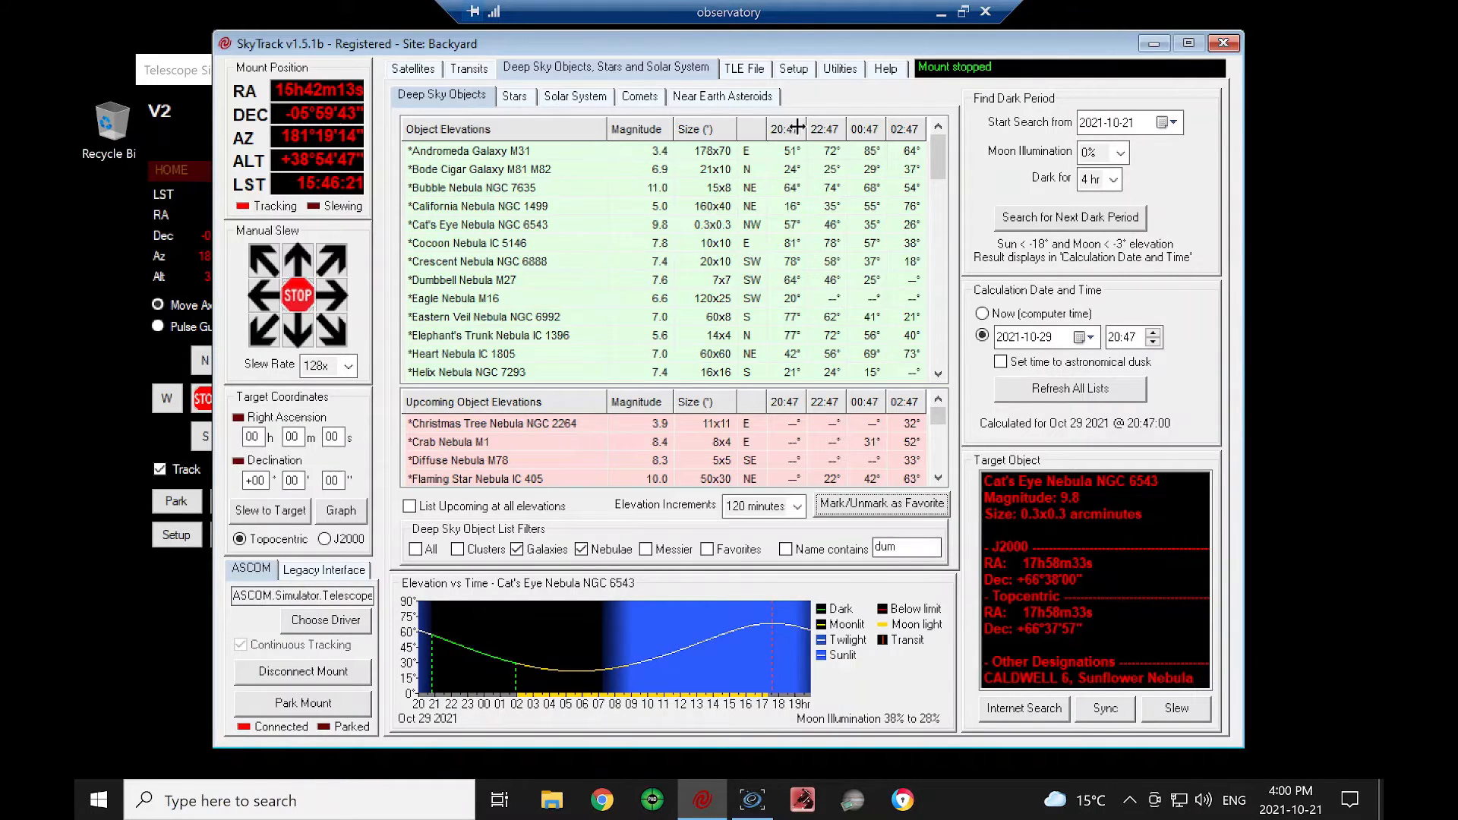
Reset the Deep Sky favorites to default, confirm the reset, and check the Cat's Eye Nebula in the object elevations list.
{"action": "left_click", "coordinate": [794, 70]}
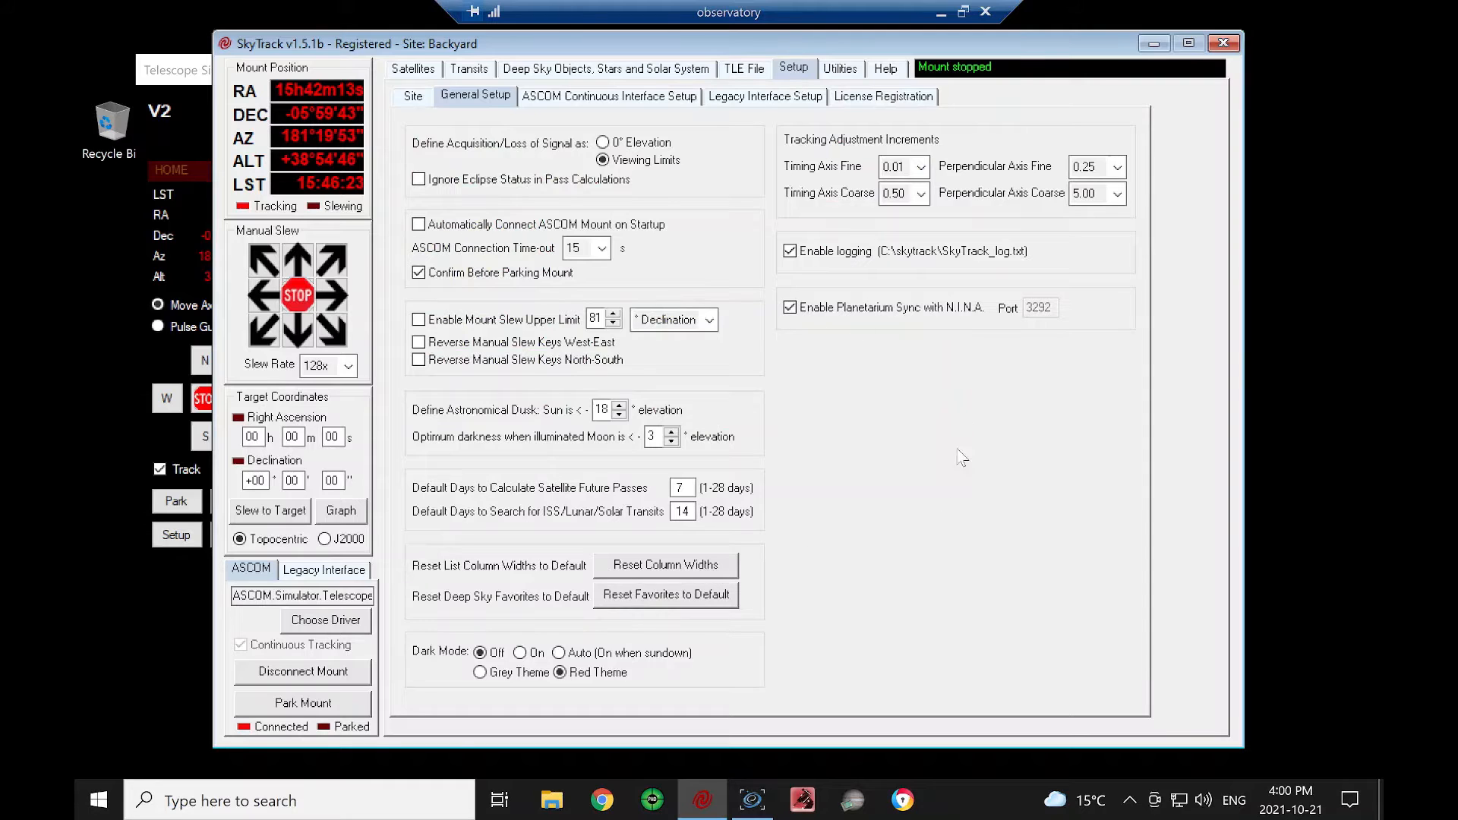
{"action": "left_click", "coordinate": [719, 591]}
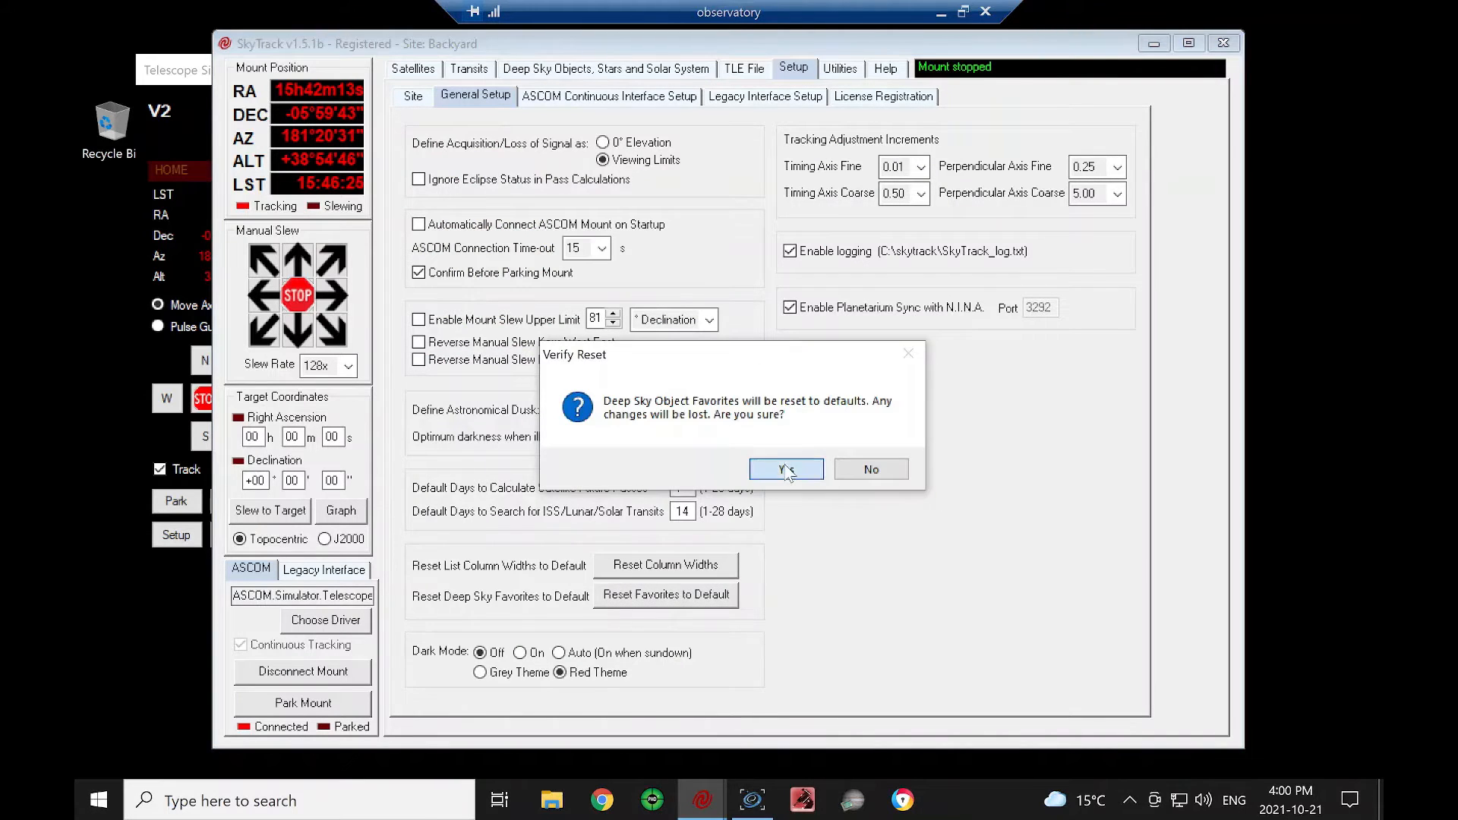
{"action": "left_click", "coordinate": [790, 473]}
{"action": "left_click", "coordinate": [790, 472]}
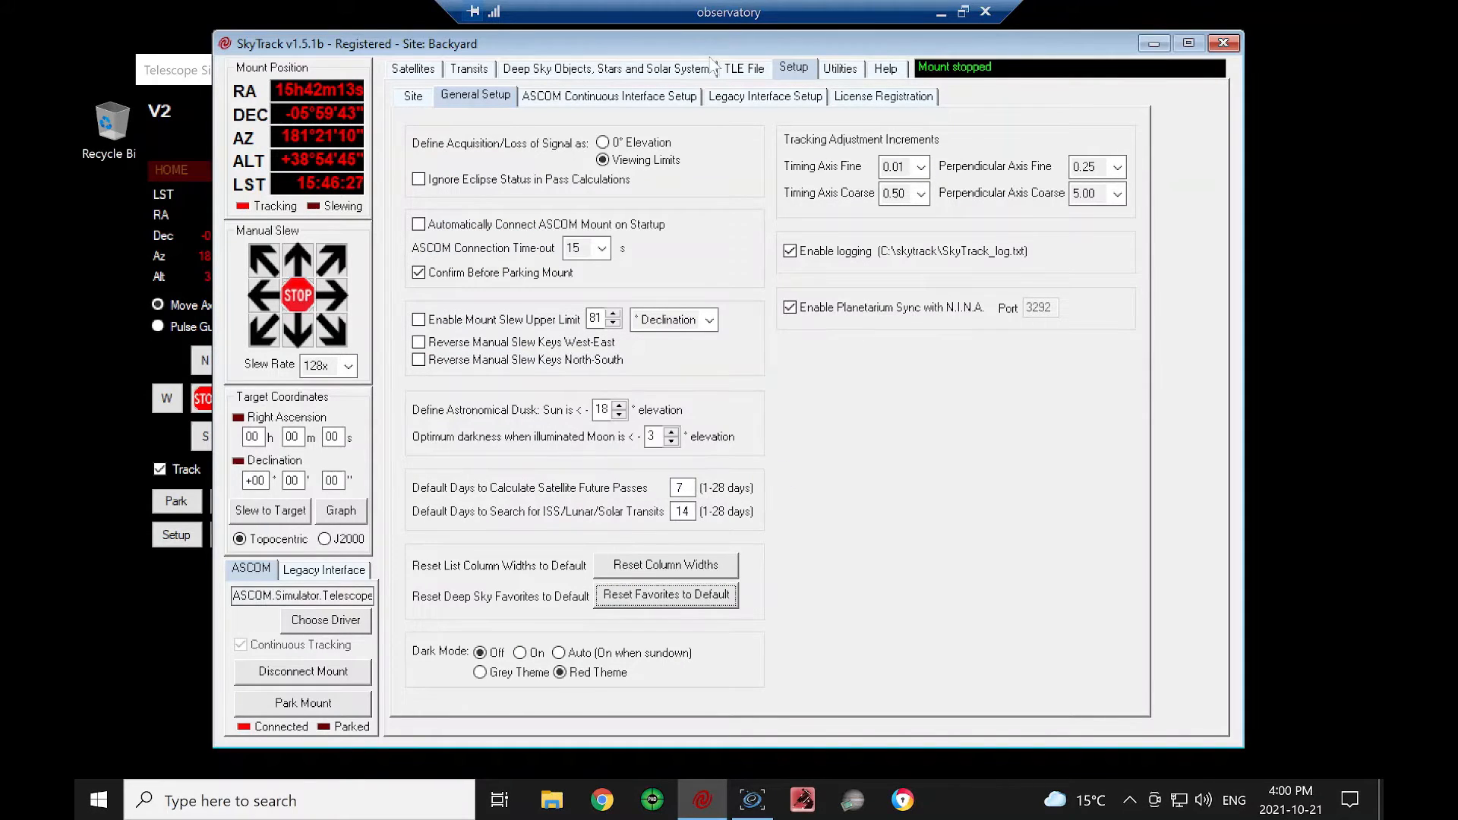
{"action": "left_click", "coordinate": [640, 70]}
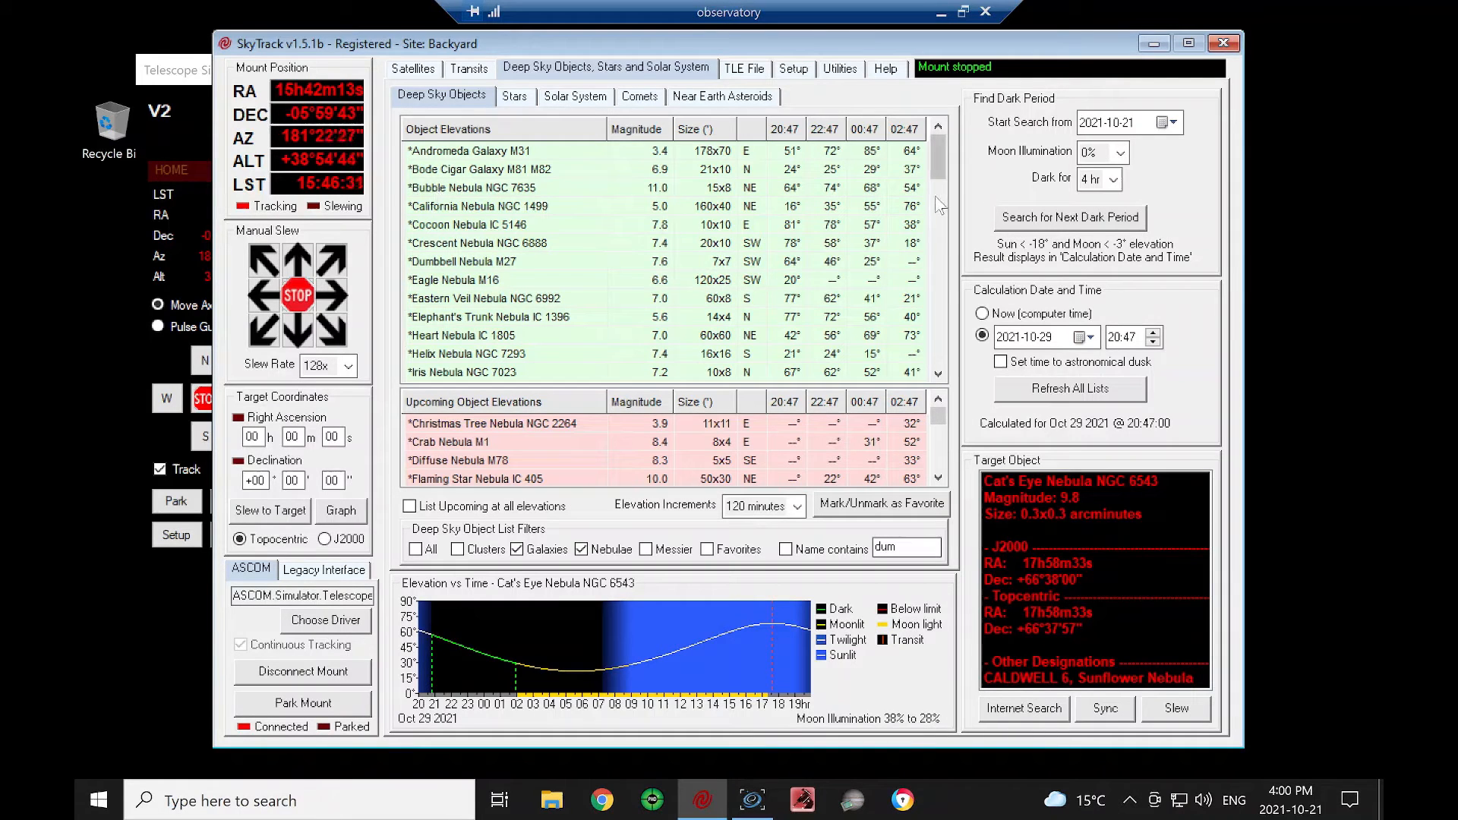
{"action": "left_click_drag", "start_coordinate": [939, 166], "coordinate": [939, 242]}
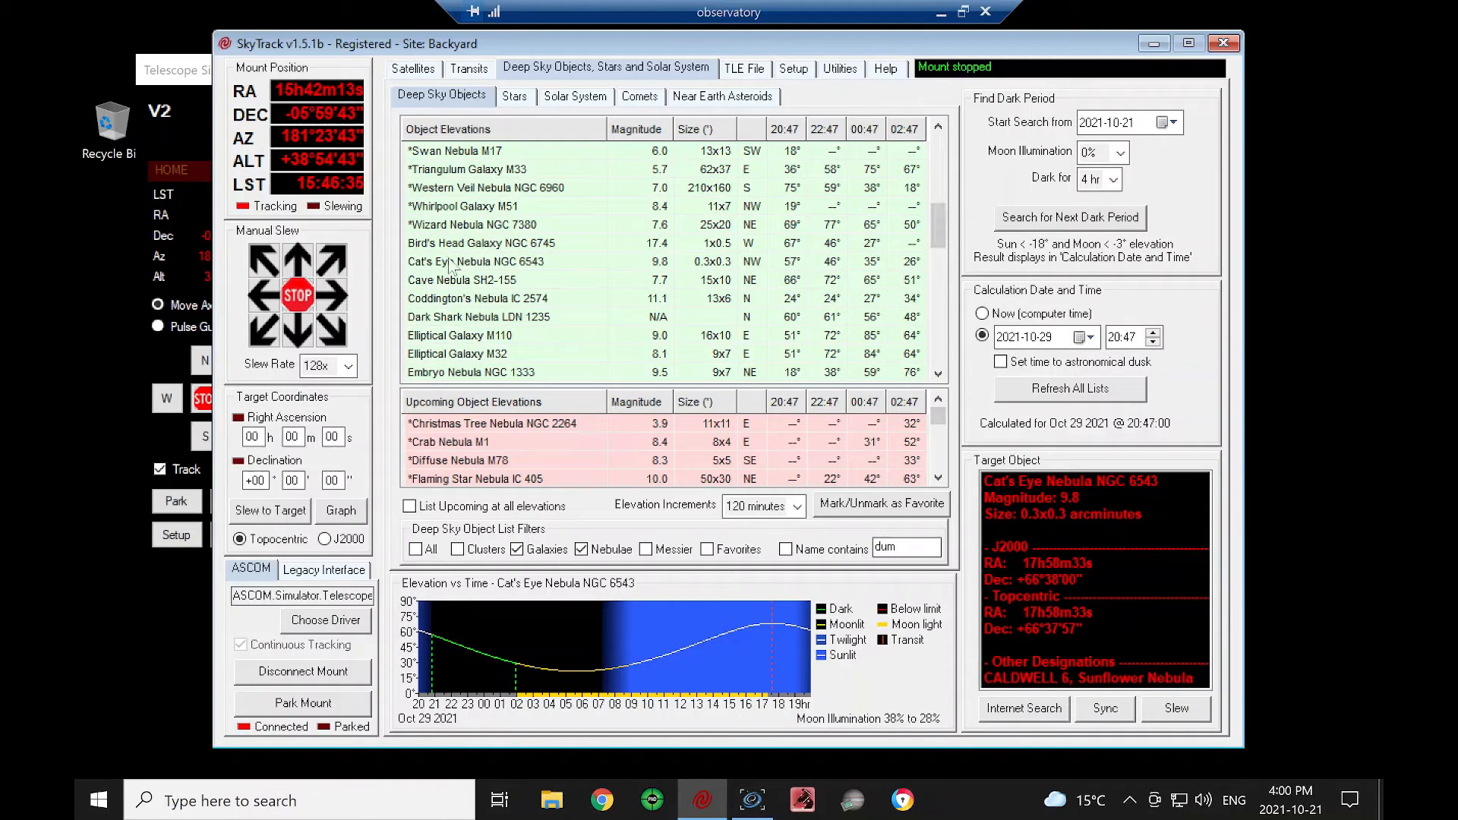
Turn on dark mode in the general setup, try the Grey Theme and the Auto option, and set dark mode back to Off.
{"action": "left_click", "coordinate": [801, 69]}
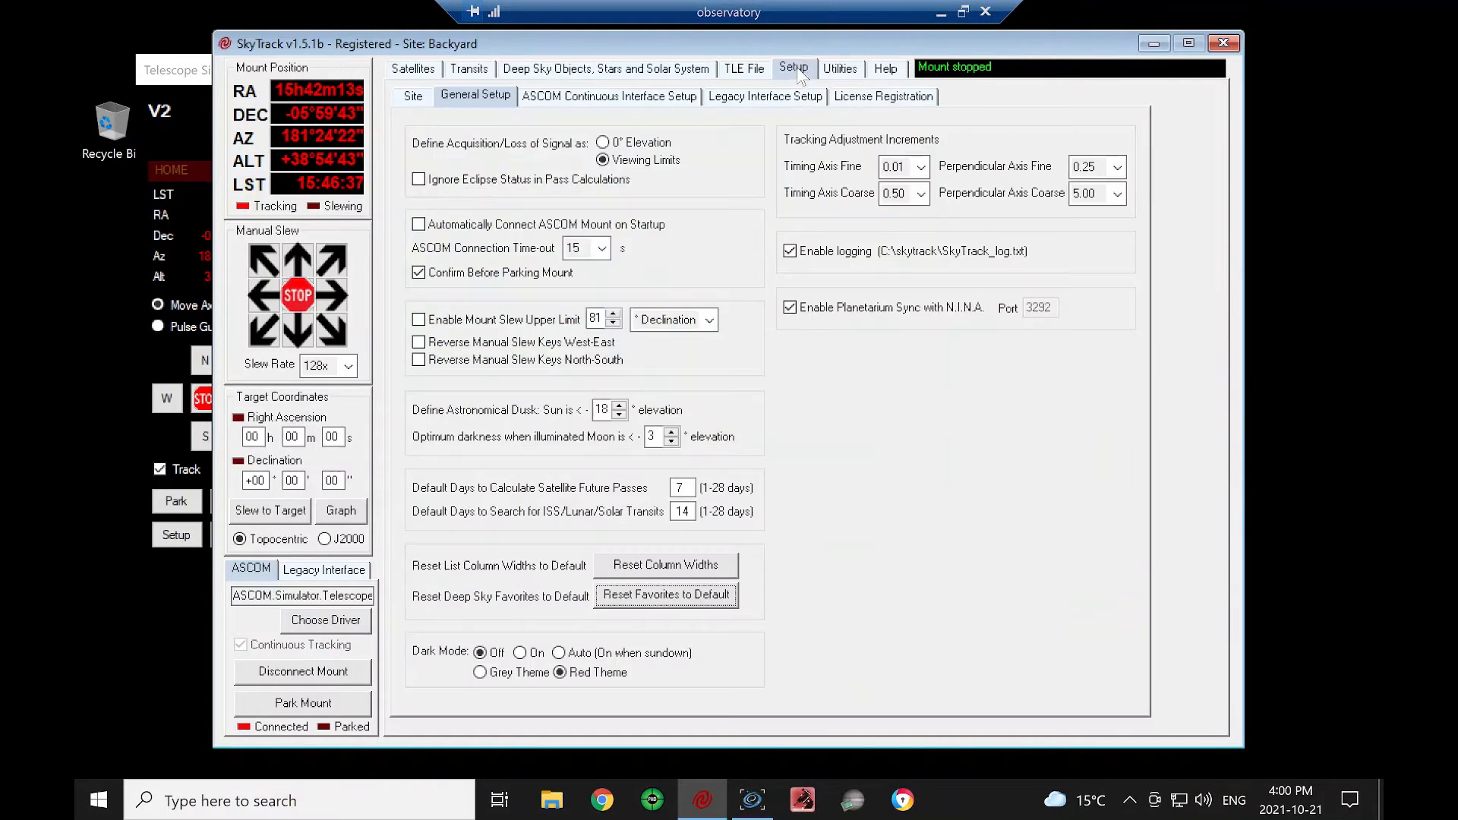
{"action": "left_click", "coordinate": [521, 654]}
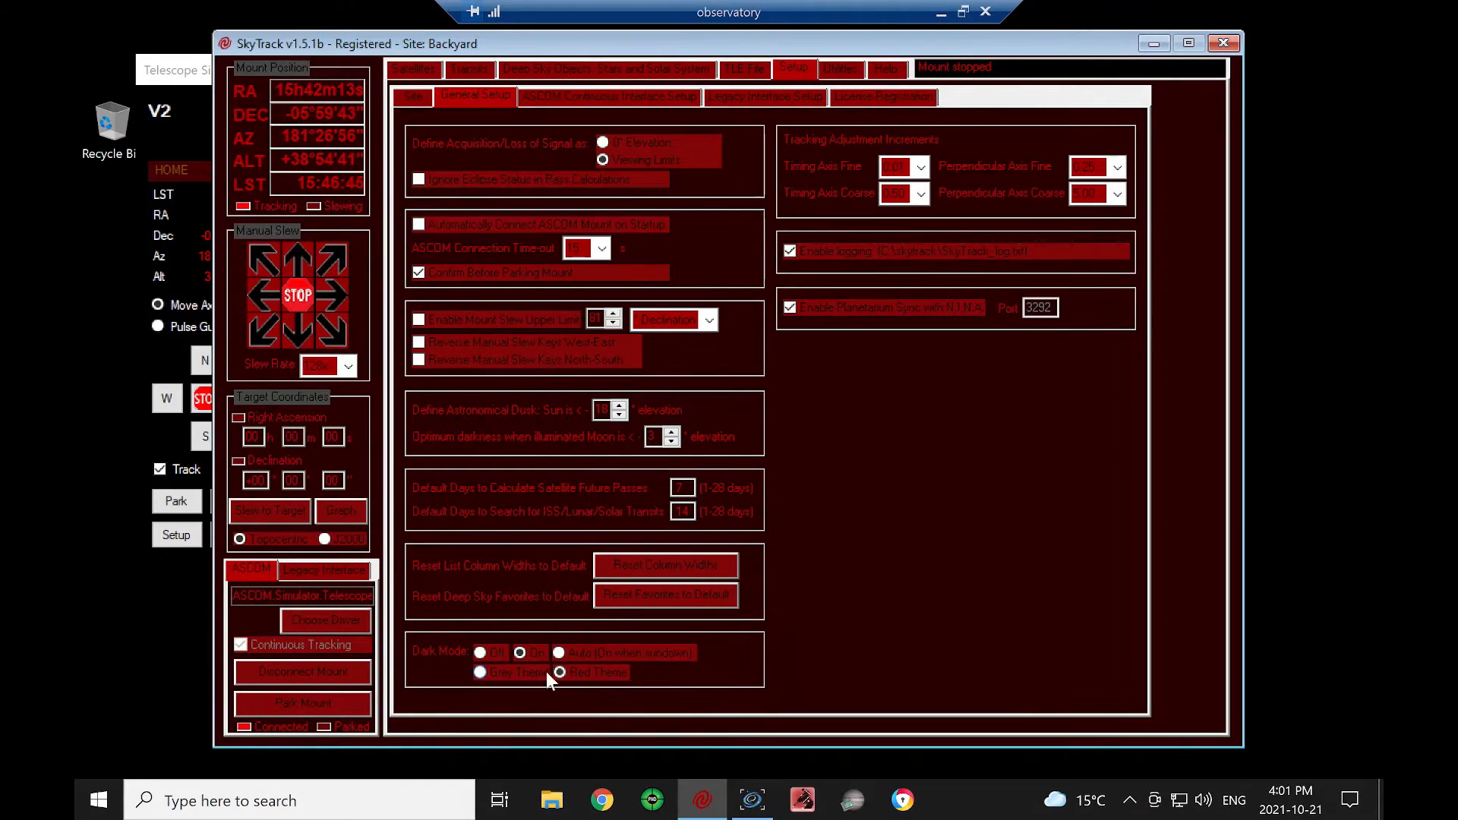
{"action": "left_click", "coordinate": [510, 671]}
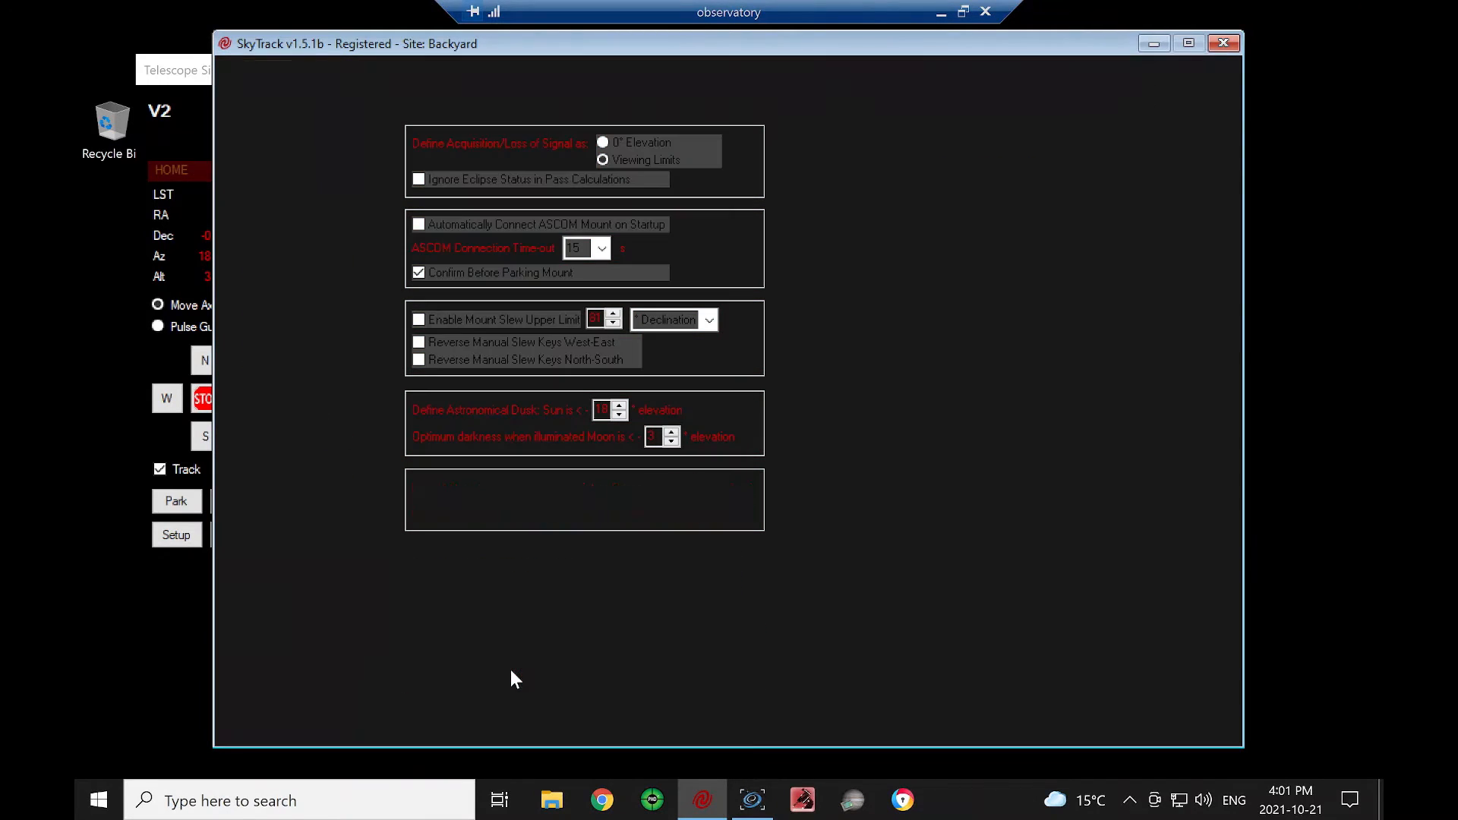
{"action": "left_click", "coordinate": [559, 654]}
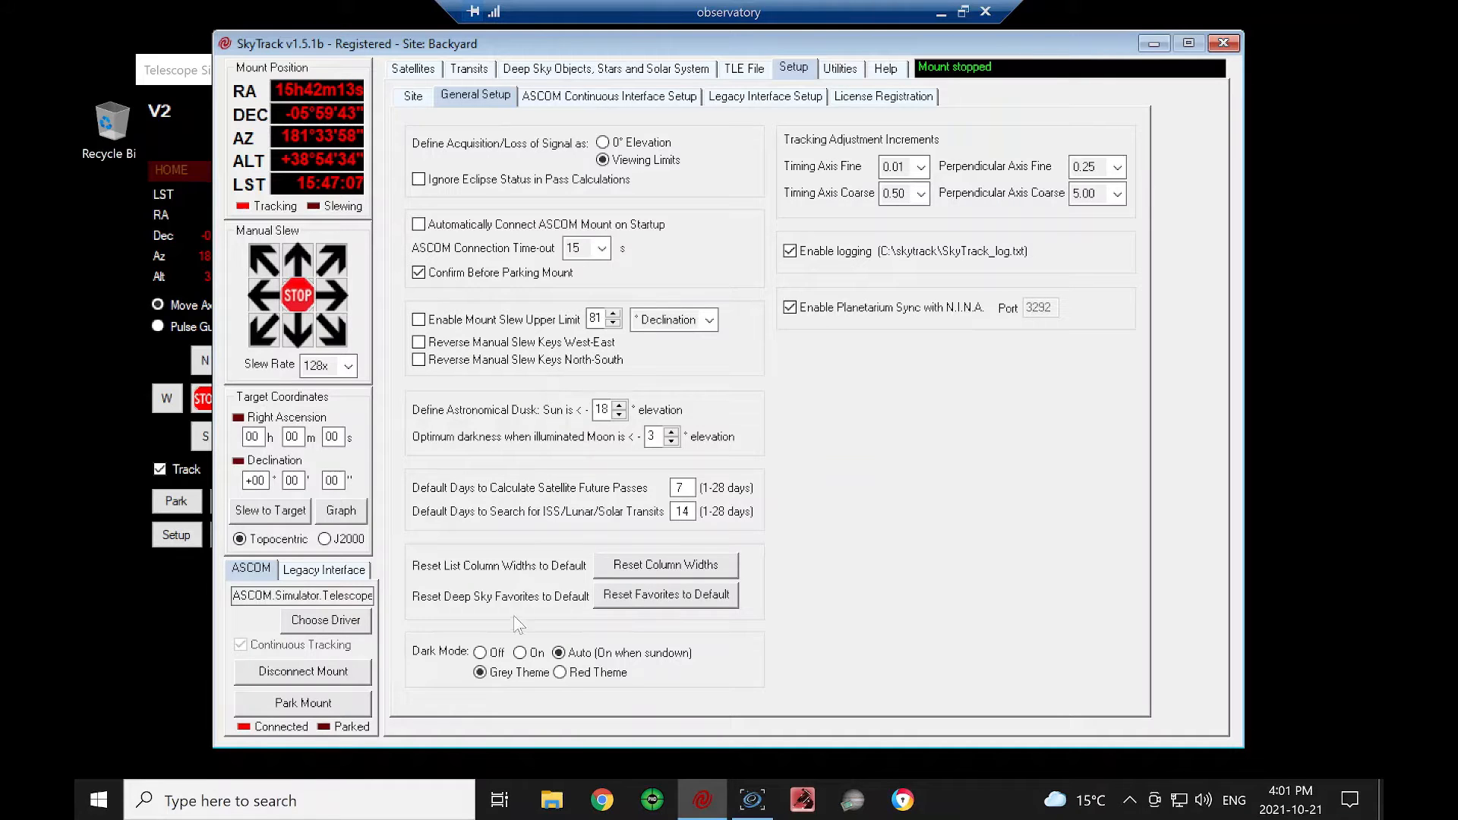
{"action": "left_click", "coordinate": [480, 652]}
Set the tracking adjustment increments to 0.25 for Timing Axis Fine and 2.00 for Timing Axis Coarse.
{"action": "left_click", "coordinate": [922, 167]}
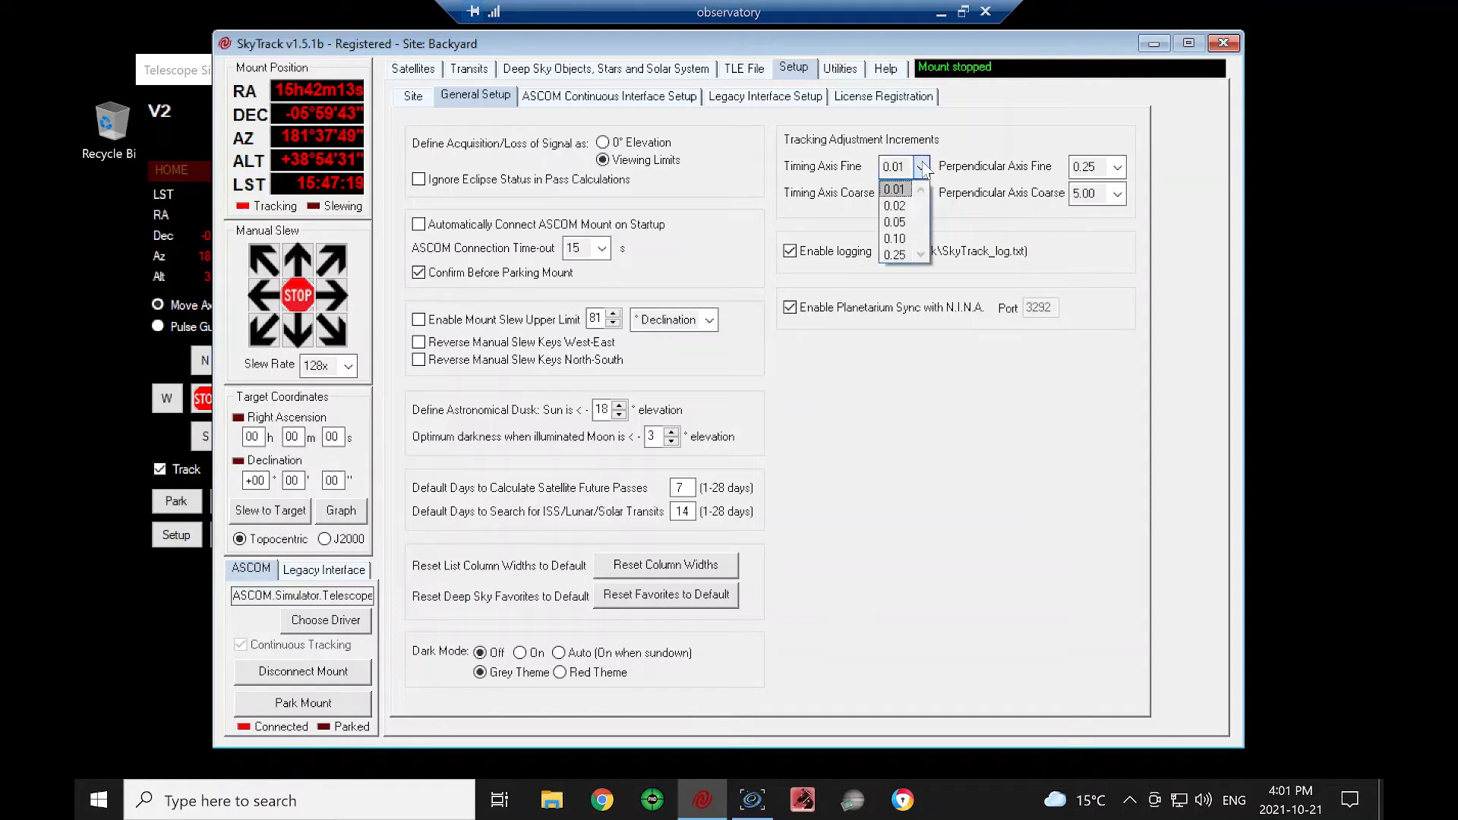
{"action": "left_click", "coordinate": [900, 255]}
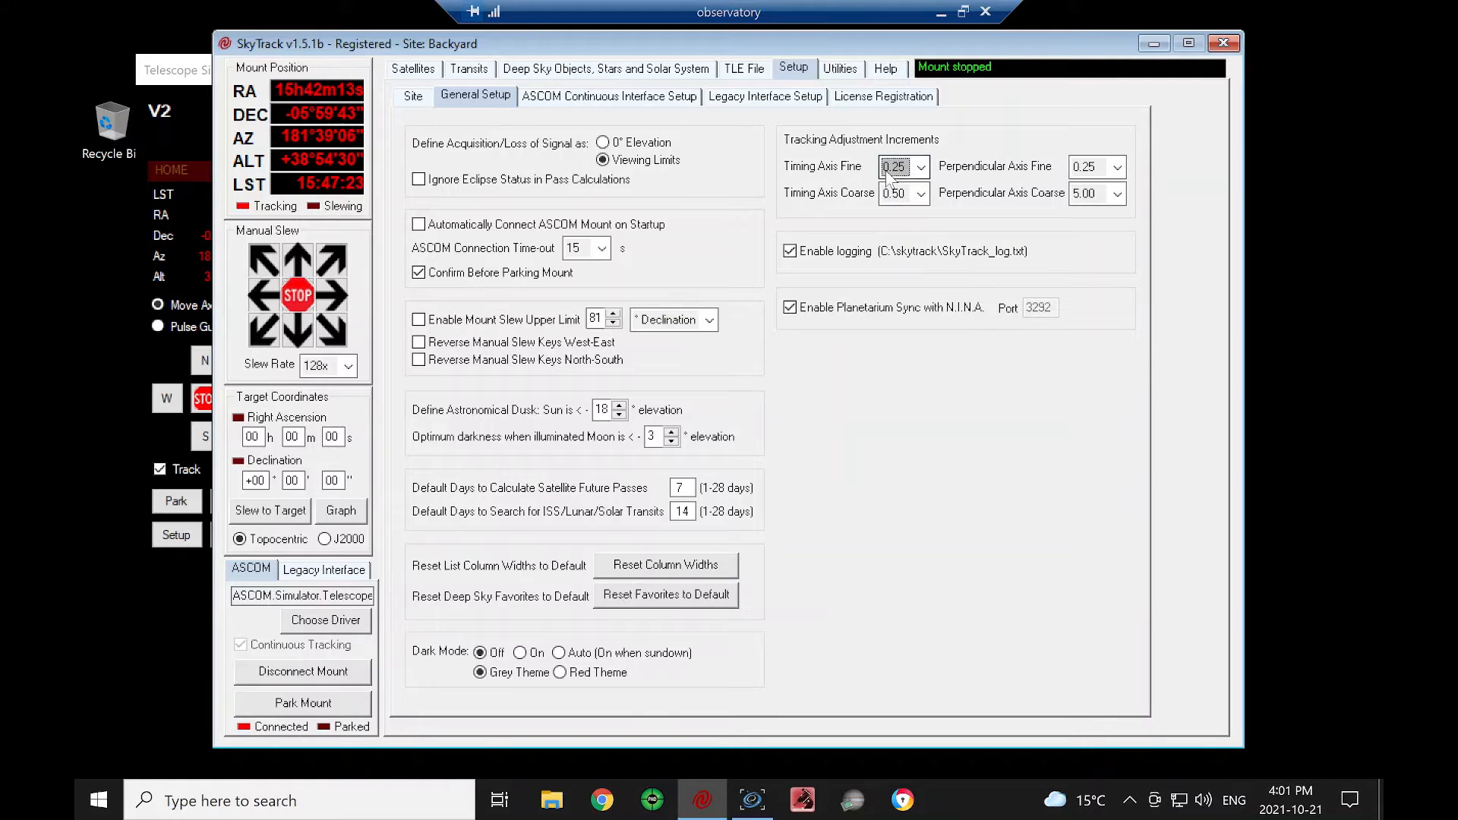
{"action": "left_click", "coordinate": [922, 194]}
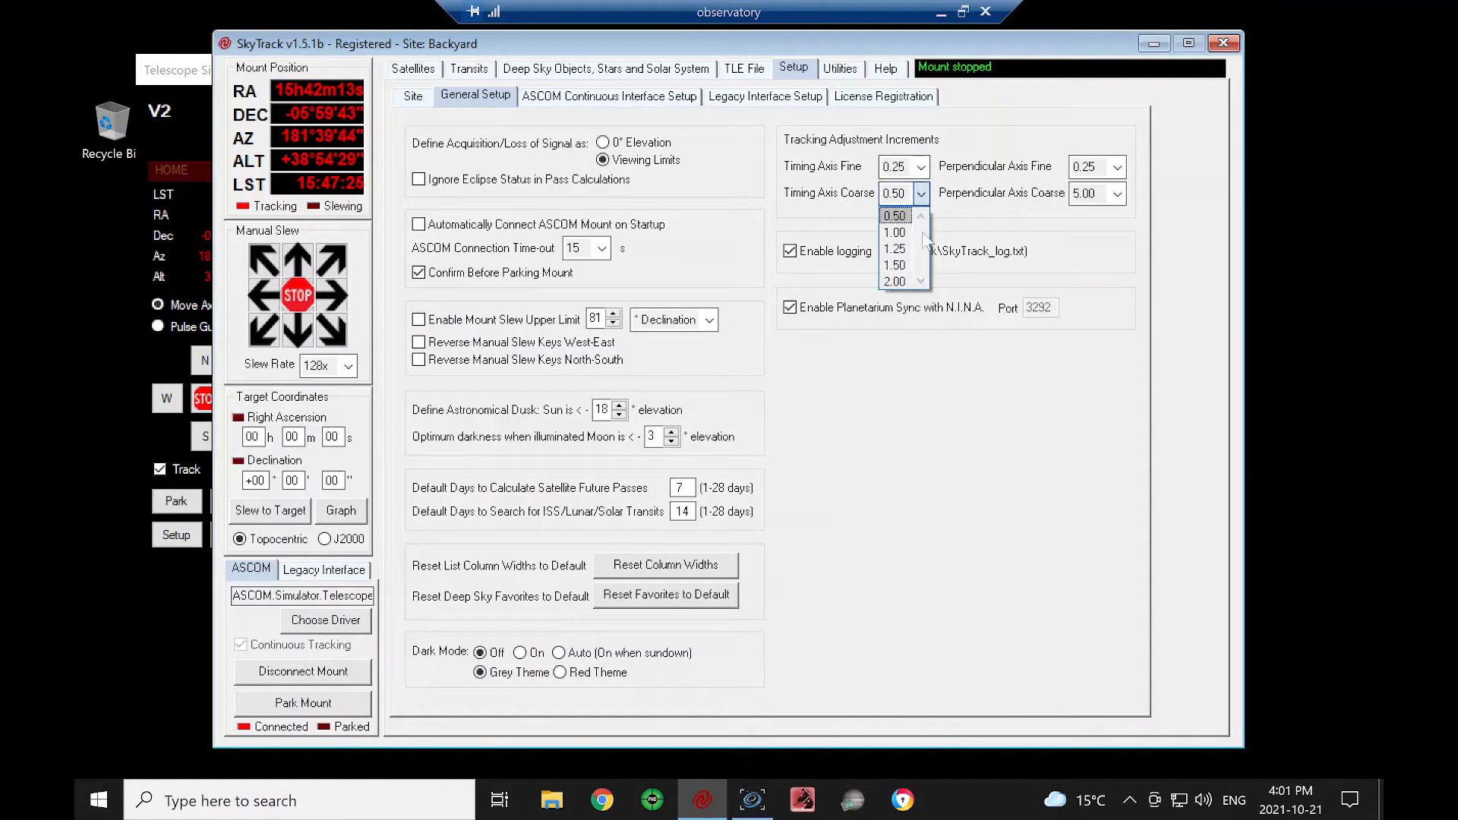
{"action": "left_click", "coordinate": [909, 287]}
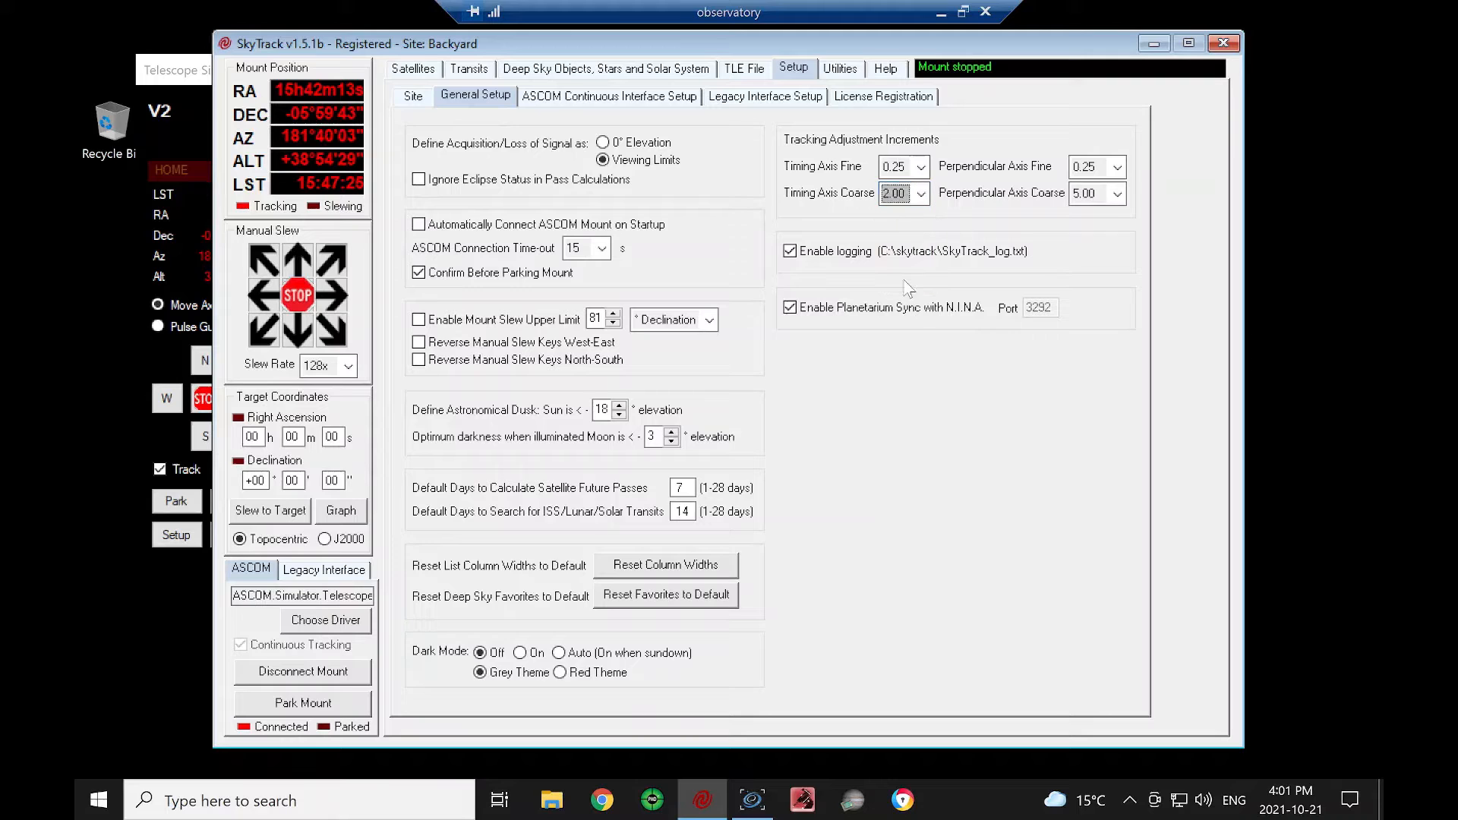
Zero the satellite tracking adjustments and advance the timing along the path by one fine and one coarse increment.
{"action": "left_click", "coordinate": [404, 73]}
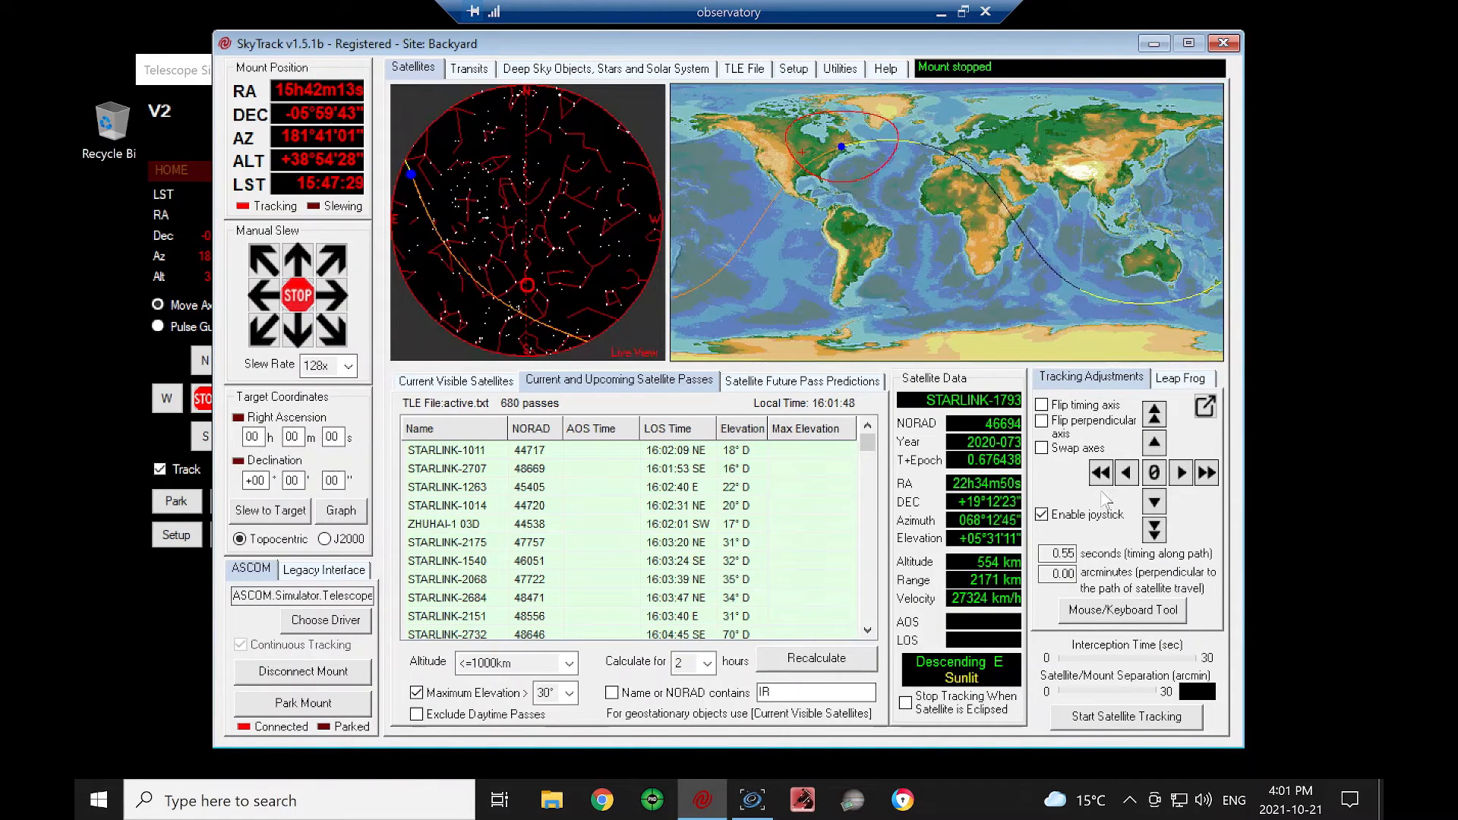
{"action": "left_click", "coordinate": [1155, 474]}
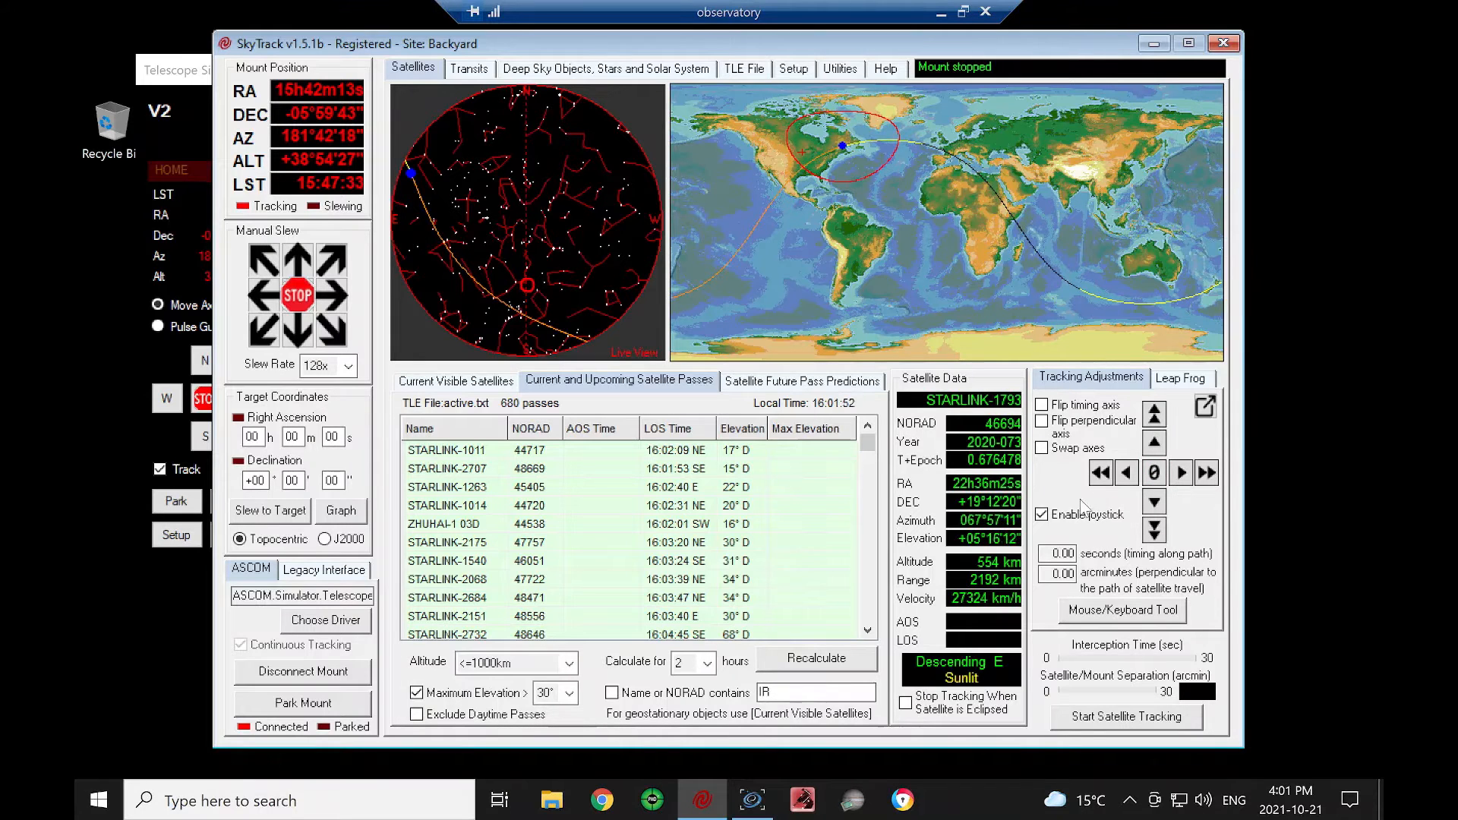
{"action": "left_click", "coordinate": [1180, 474]}
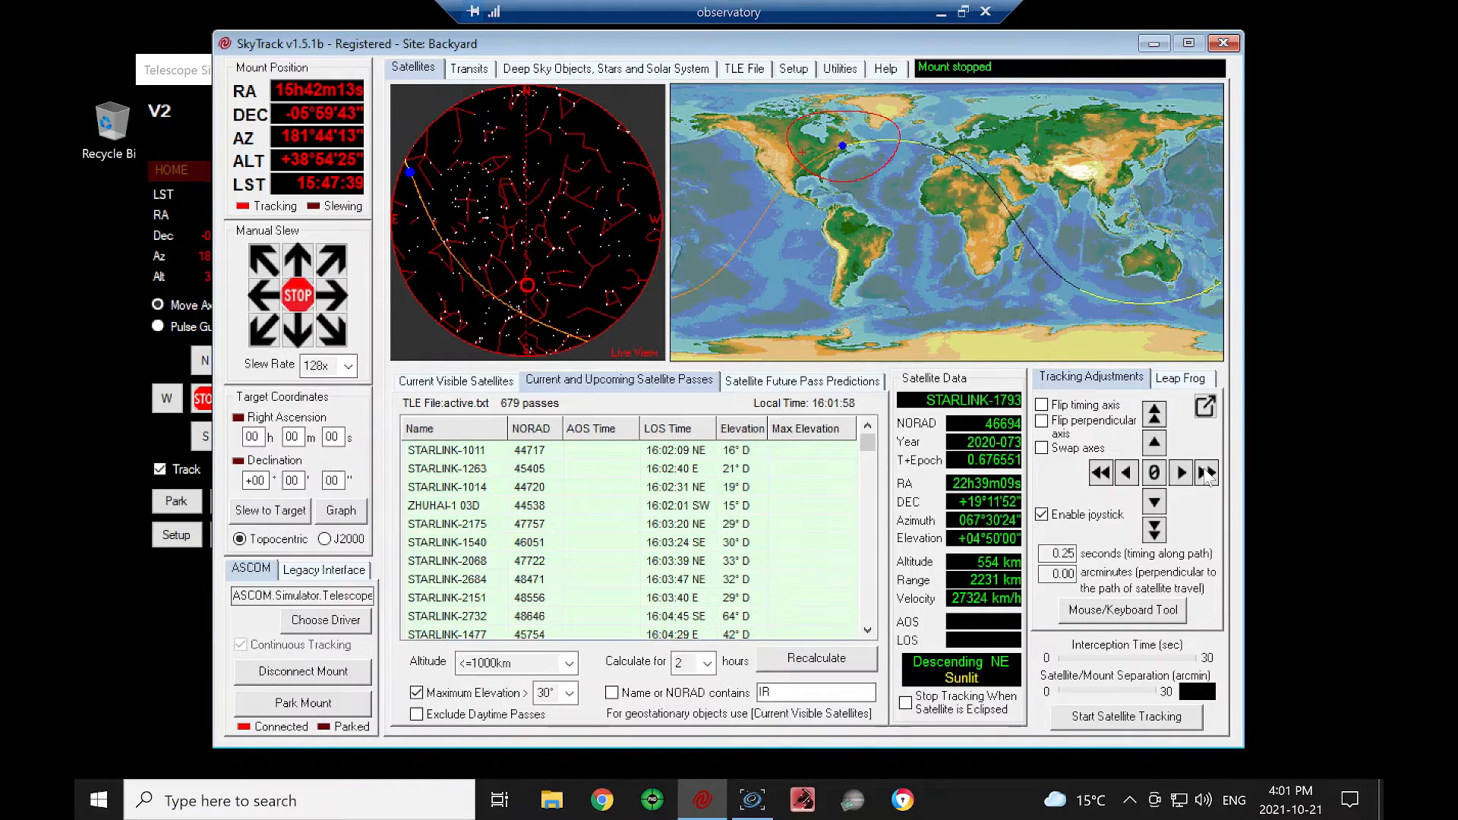
{"action": "left_click", "coordinate": [1207, 473]}
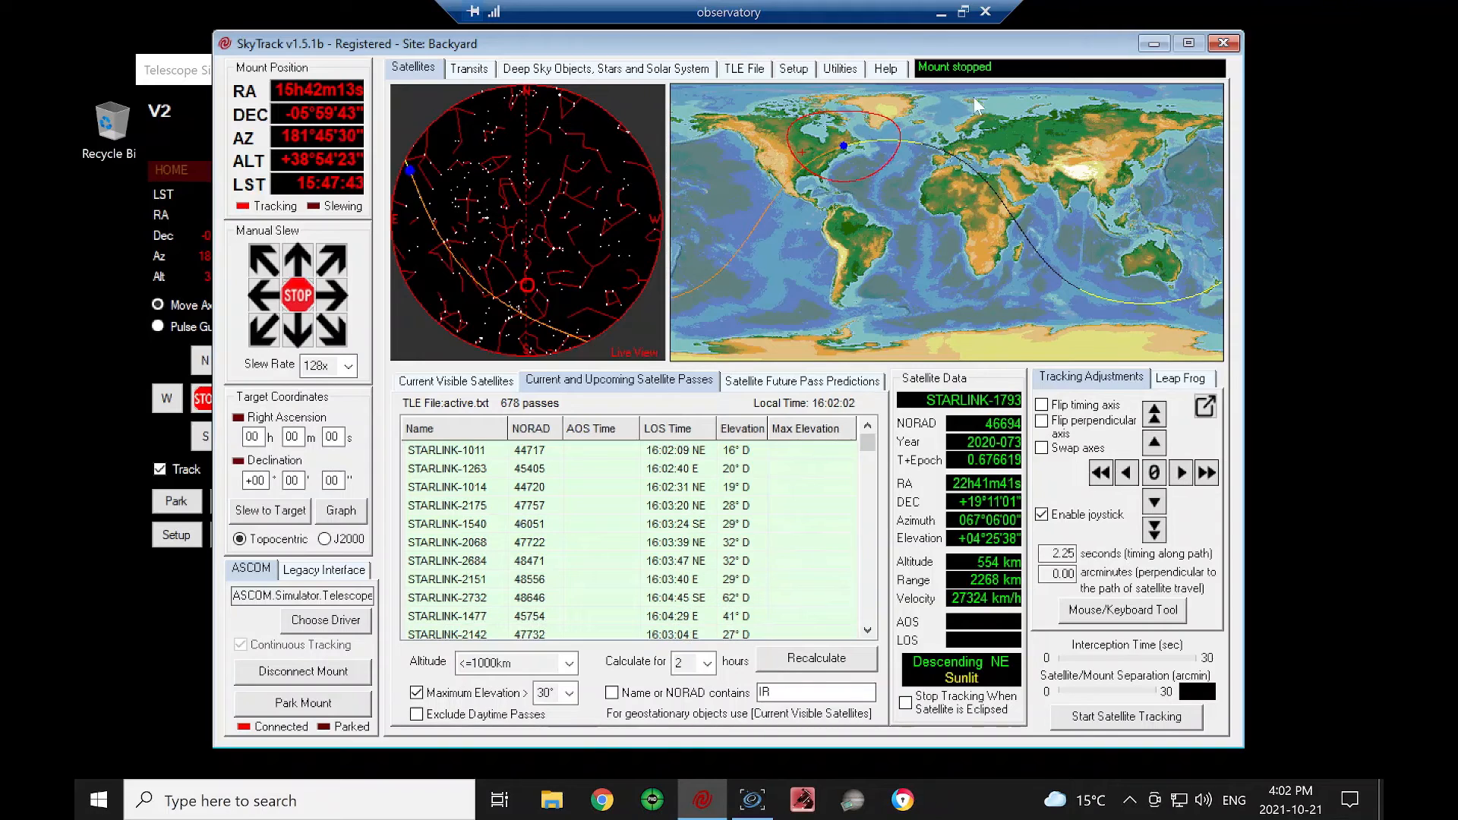
Change the tracking adjustment increments to 0.02 for Timing Axis Fine and 1.25 for Timing Axis Coarse.
{"action": "left_click", "coordinate": [794, 68]}
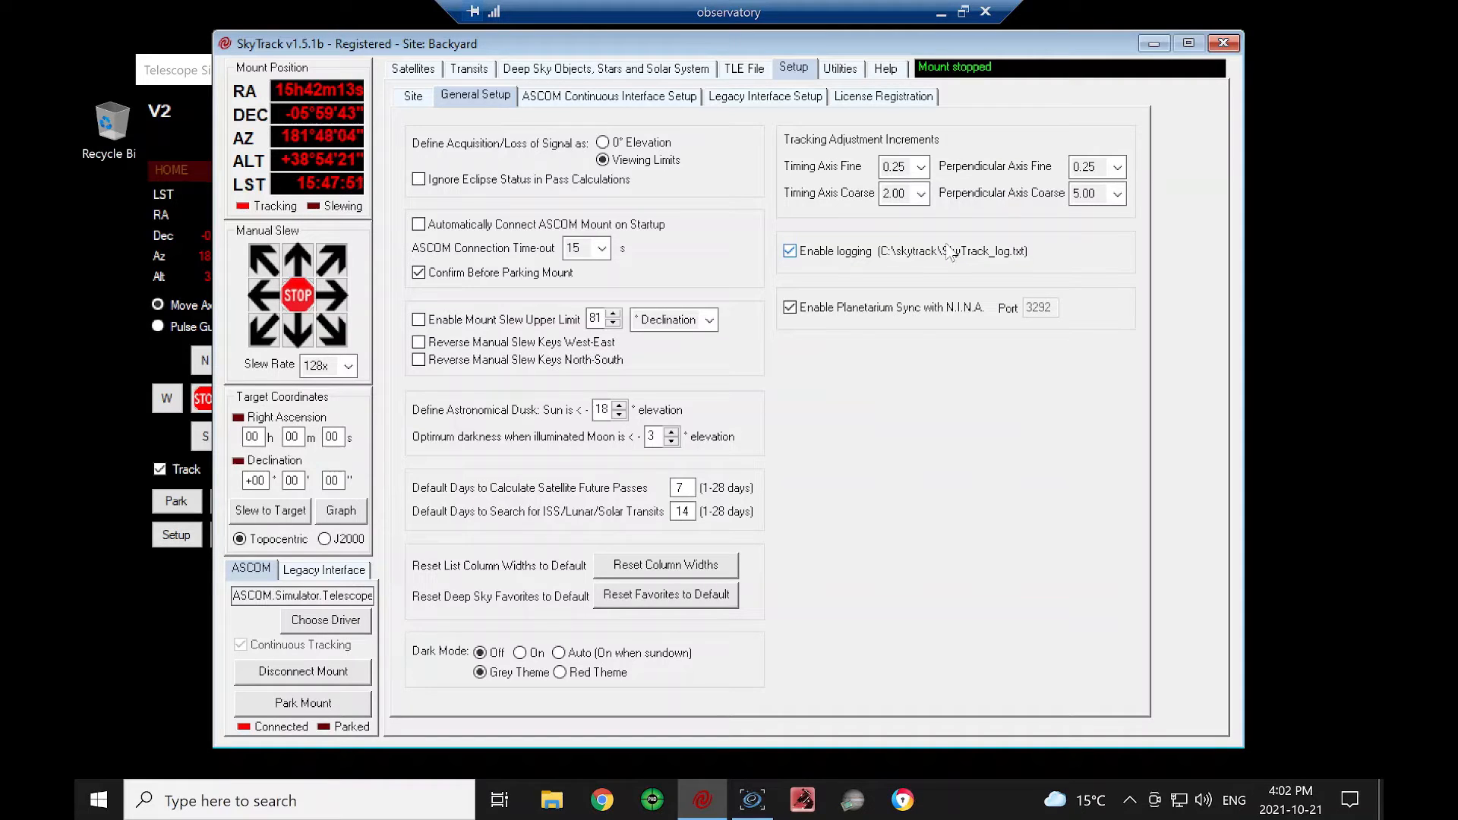
{"action": "left_click", "coordinate": [921, 168]}
{"action": "left_click", "coordinate": [910, 206]}
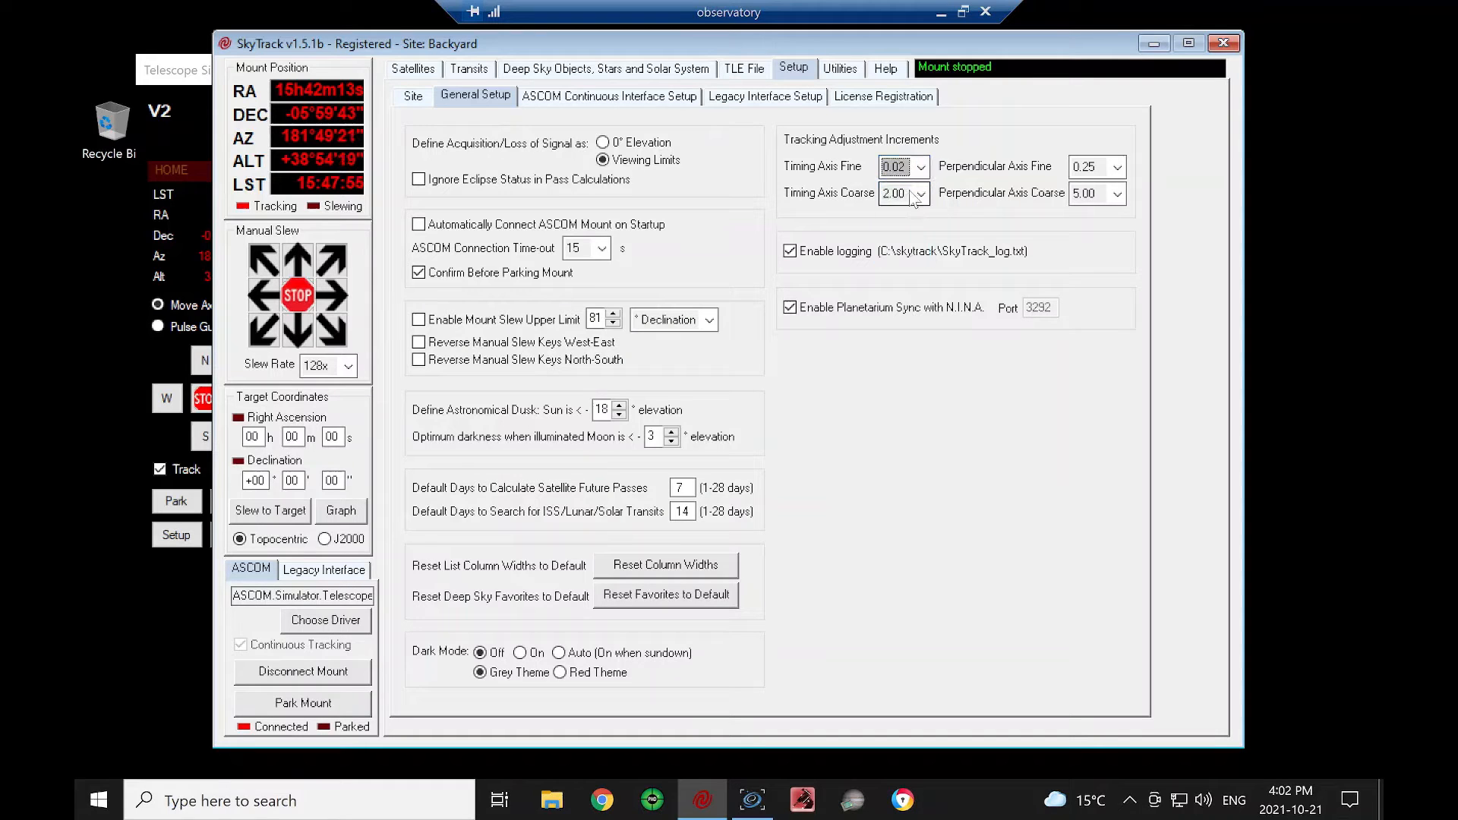
{"action": "left_click", "coordinate": [920, 193]}
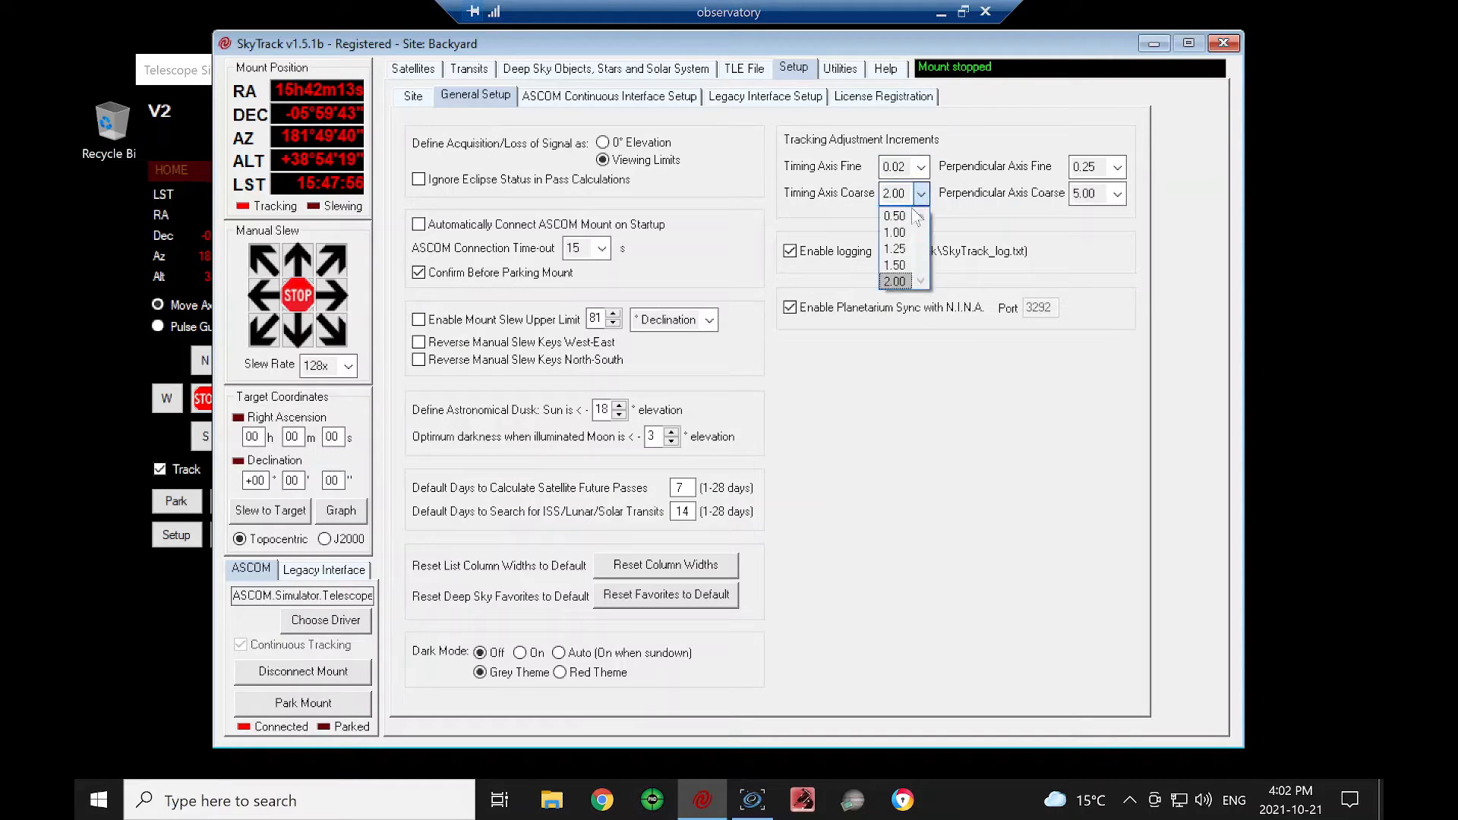
{"action": "left_click", "coordinate": [903, 249]}
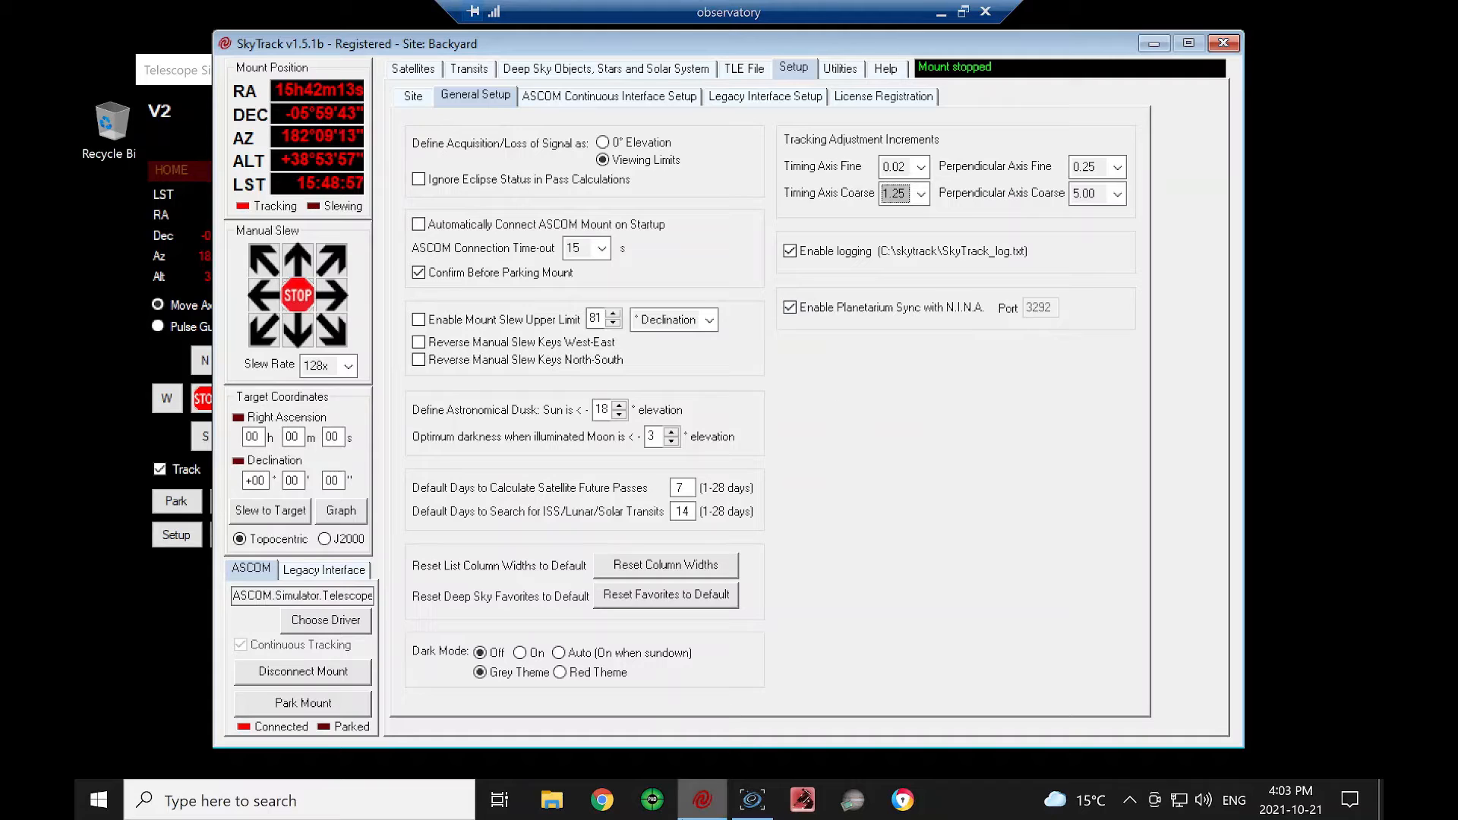
Select the Wizard Nebula NGC 7380 in the Deep Sky list, switch to N.I.N.A. and import its coordinates into the framing assistant.
{"action": "left_click", "coordinate": [544, 70]}
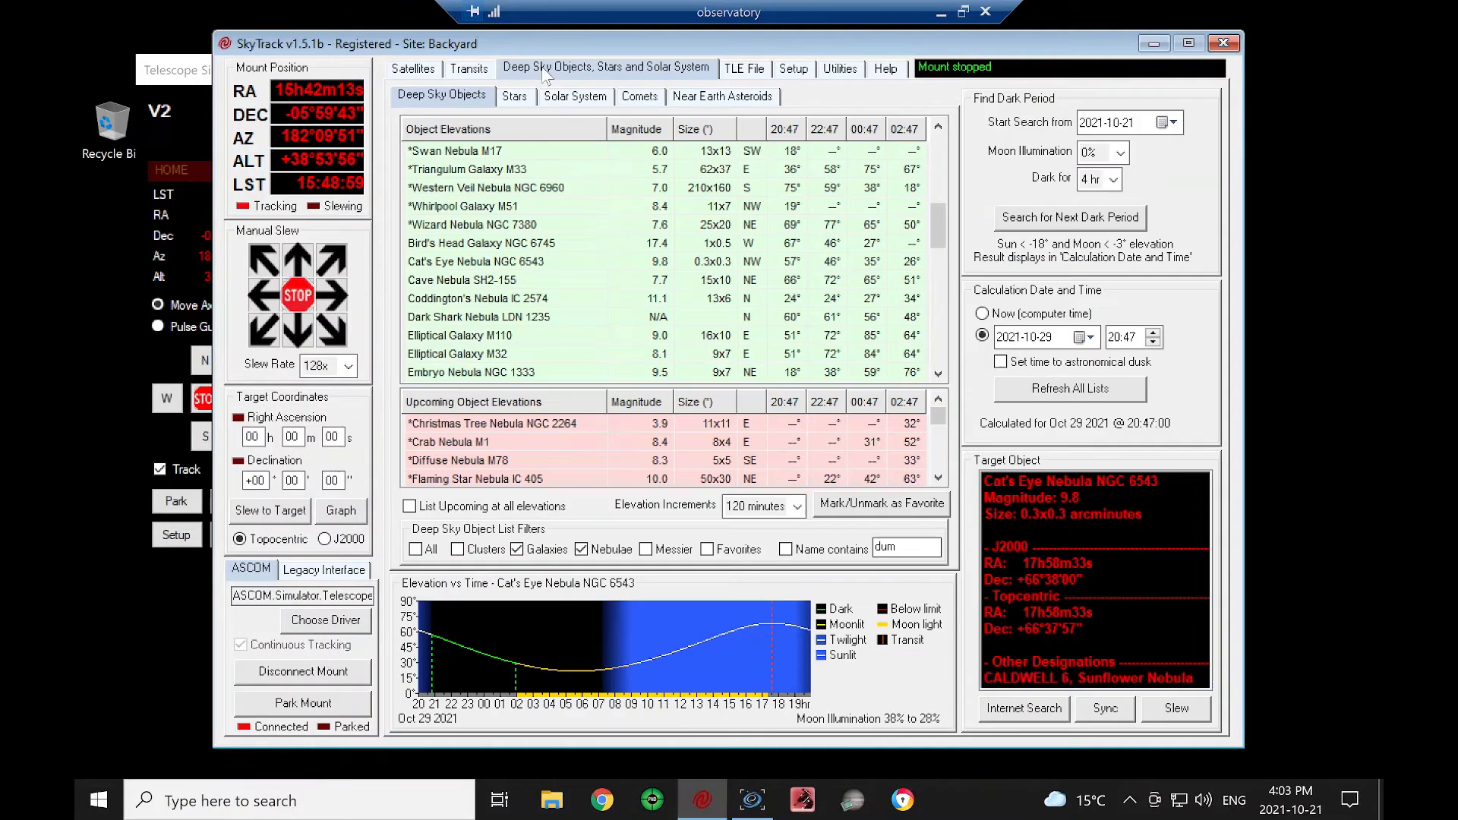
{"action": "left_click", "coordinate": [491, 225]}
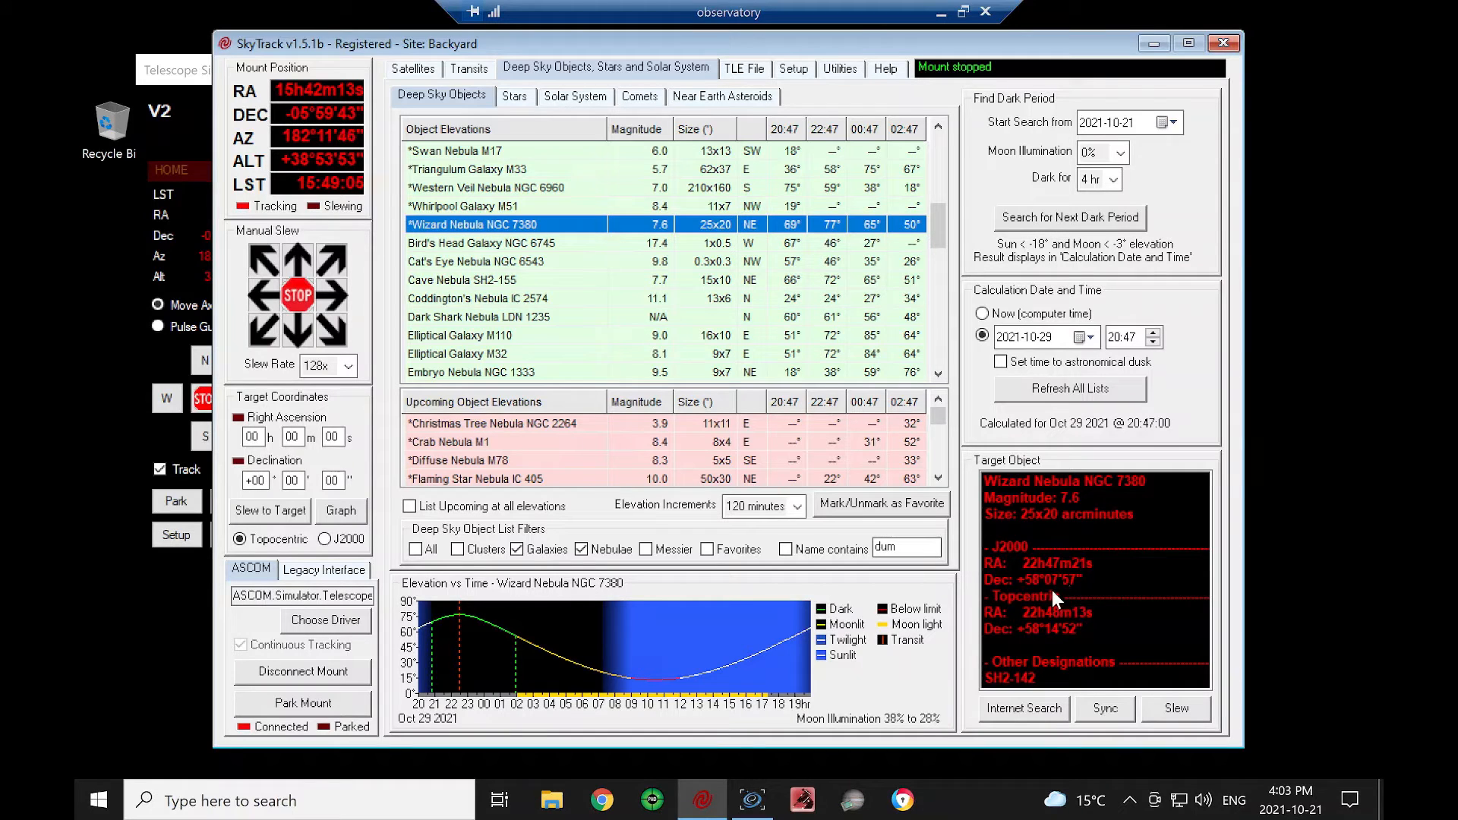
{"action": "left_click", "coordinate": [748, 794]}
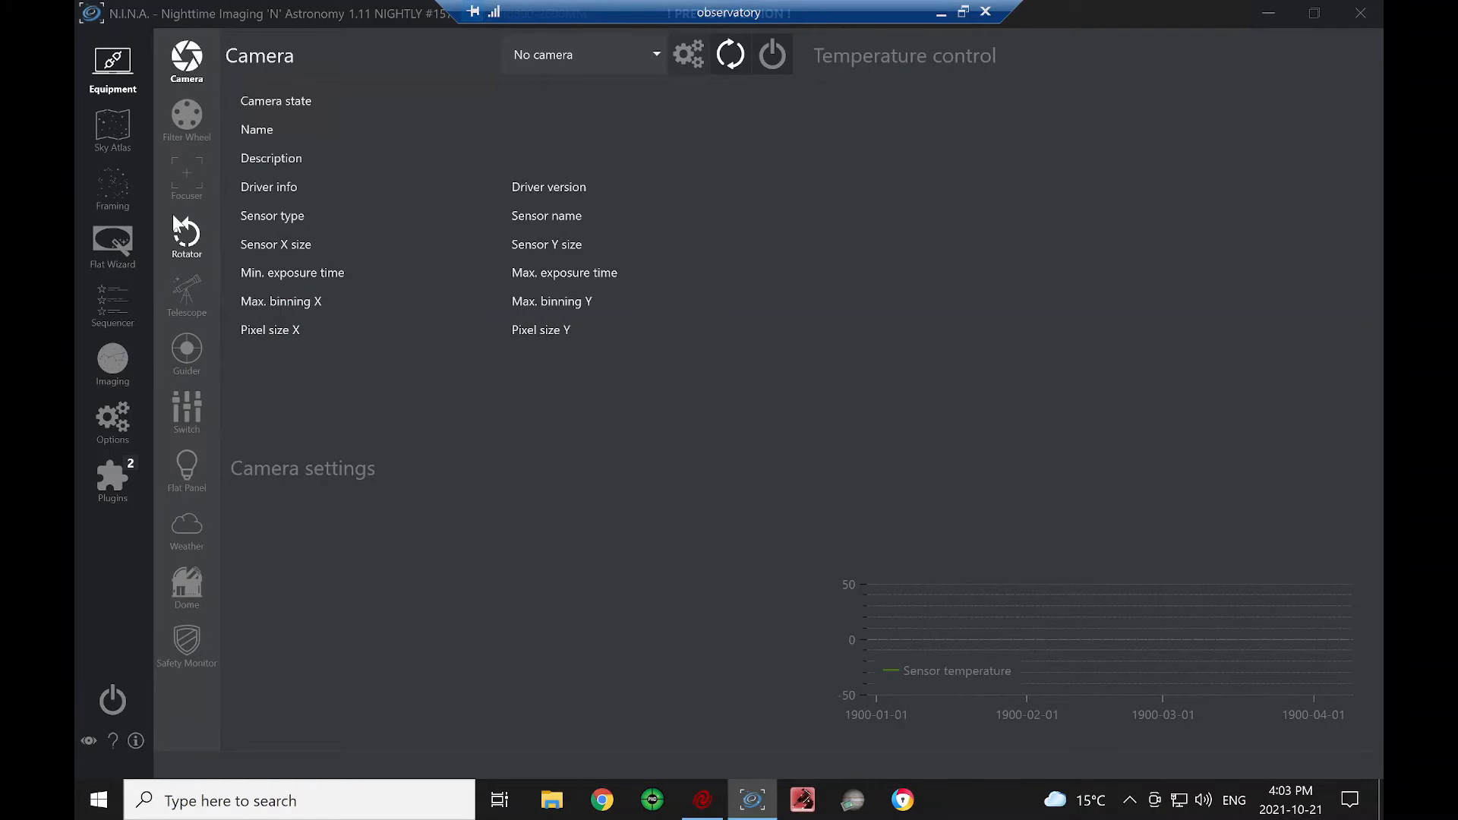
{"action": "left_click", "coordinate": [121, 188]}
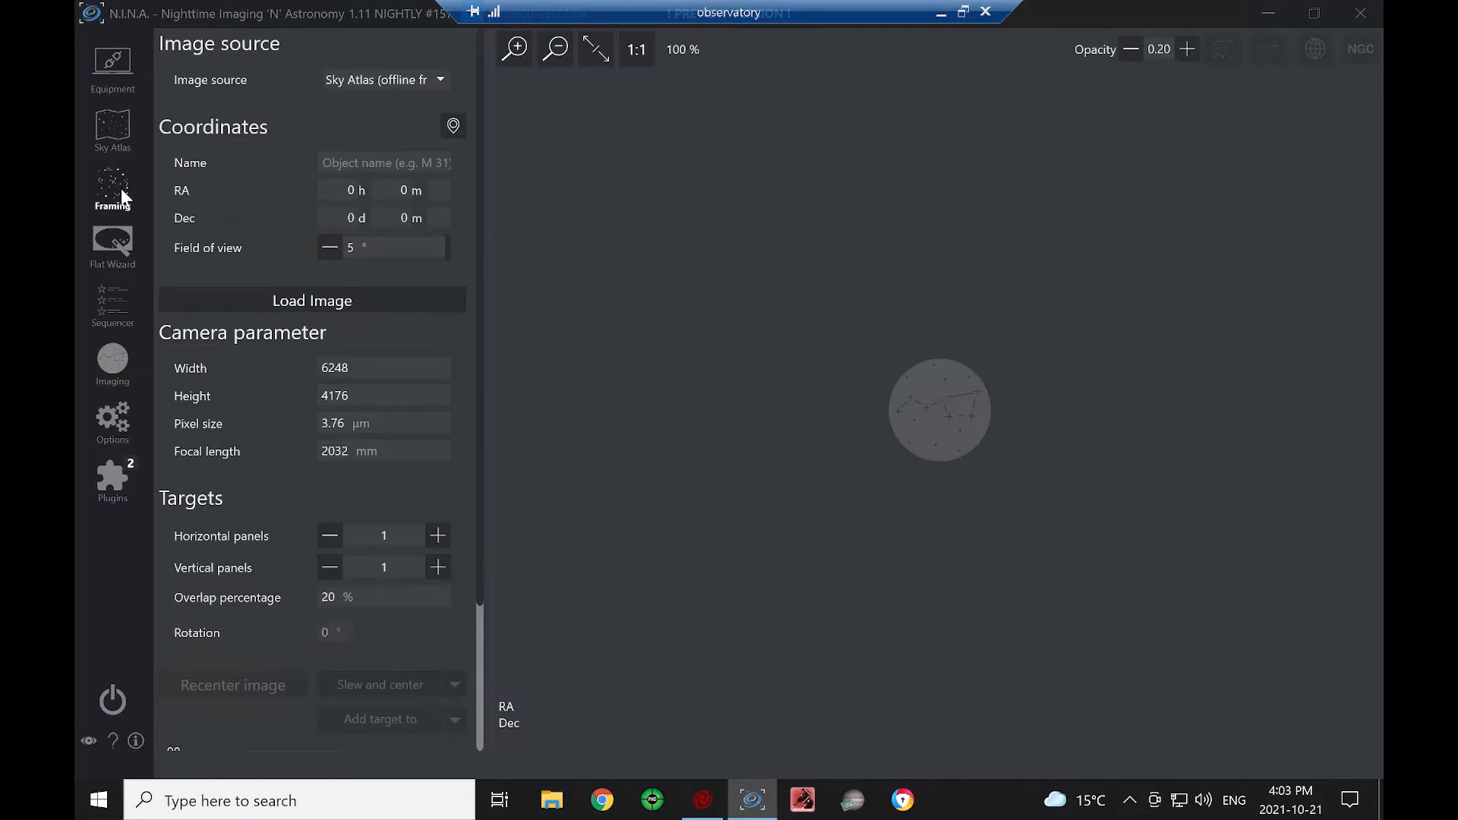
{"action": "left_click", "coordinate": [453, 126]}
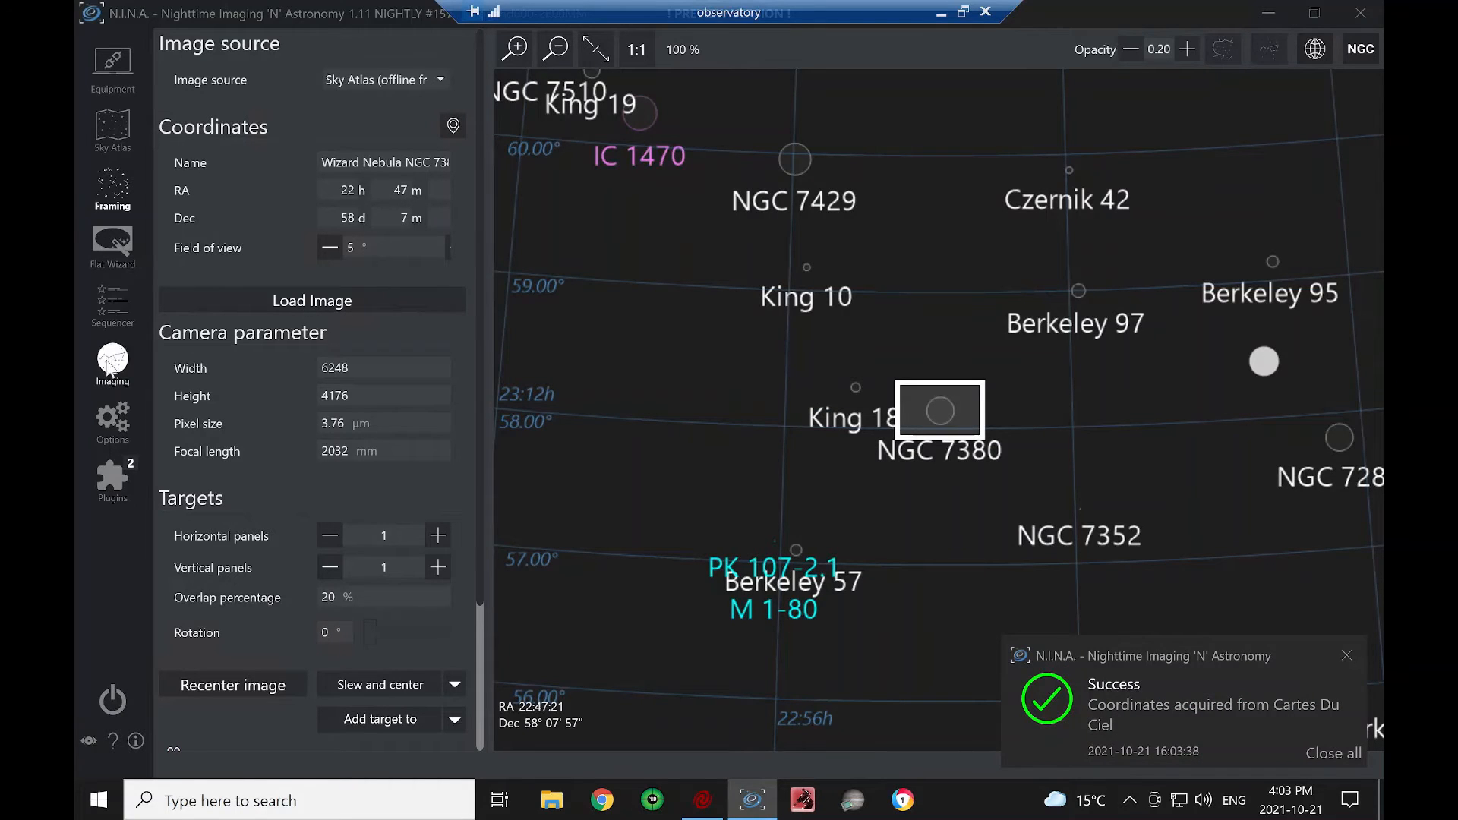
Add a new target in the sequencer and fill it with the Wizard Nebula NGC 7380 coordinates from the planetarium sync.
{"action": "left_click", "coordinate": [112, 303]}
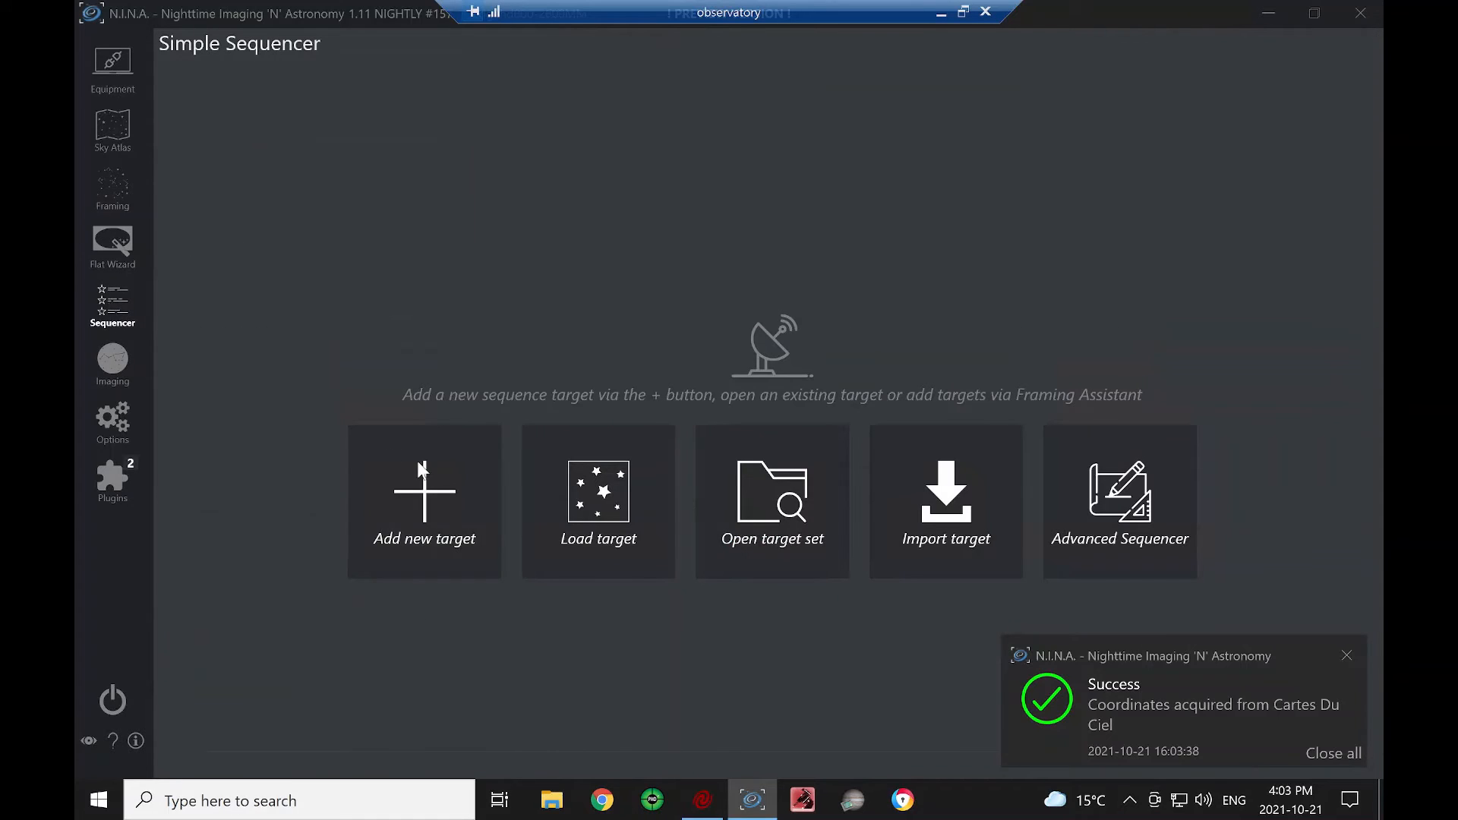
{"action": "left_click", "coordinate": [438, 516]}
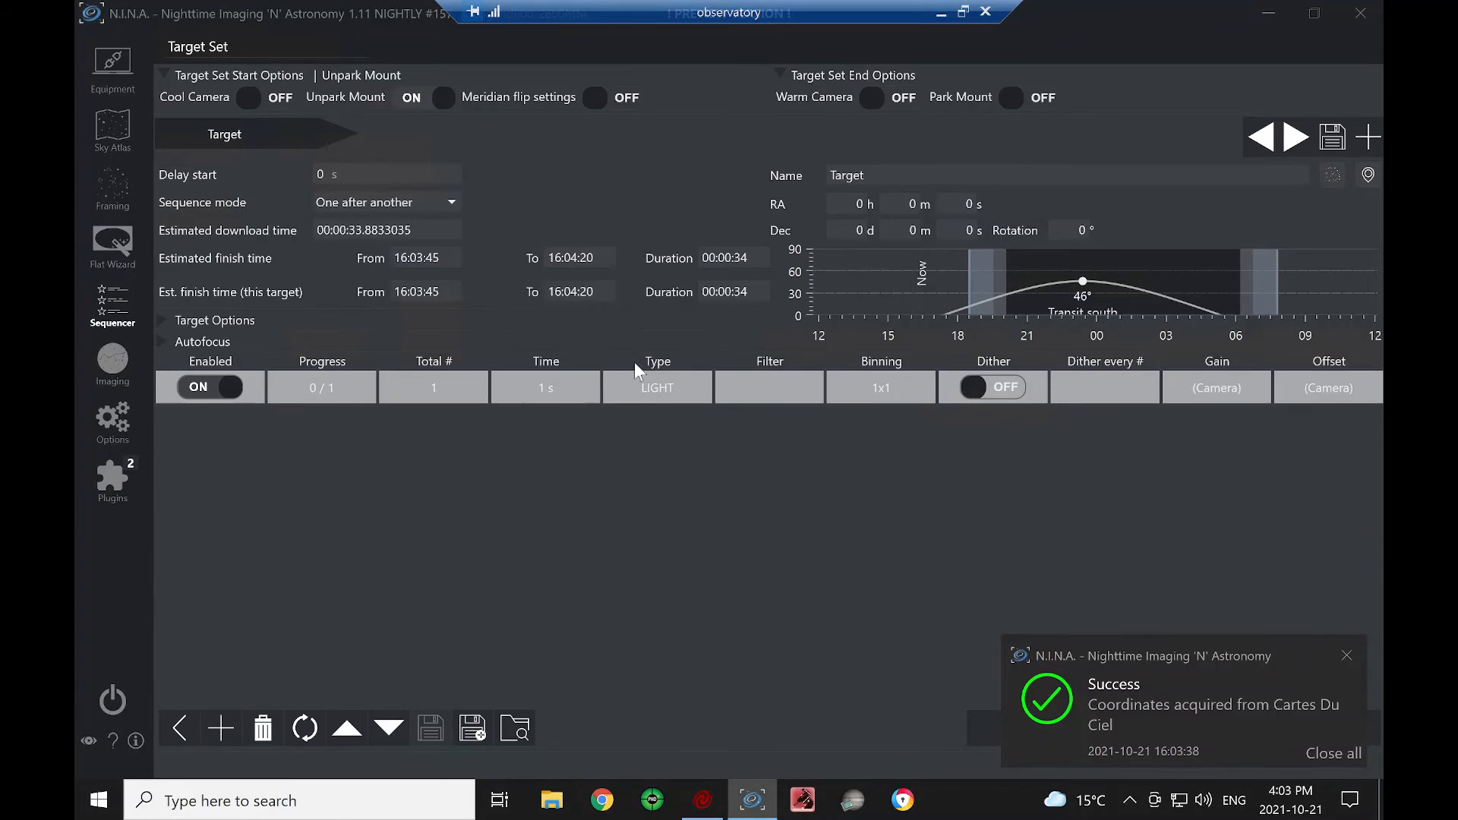
{"action": "left_click", "coordinate": [1368, 174]}
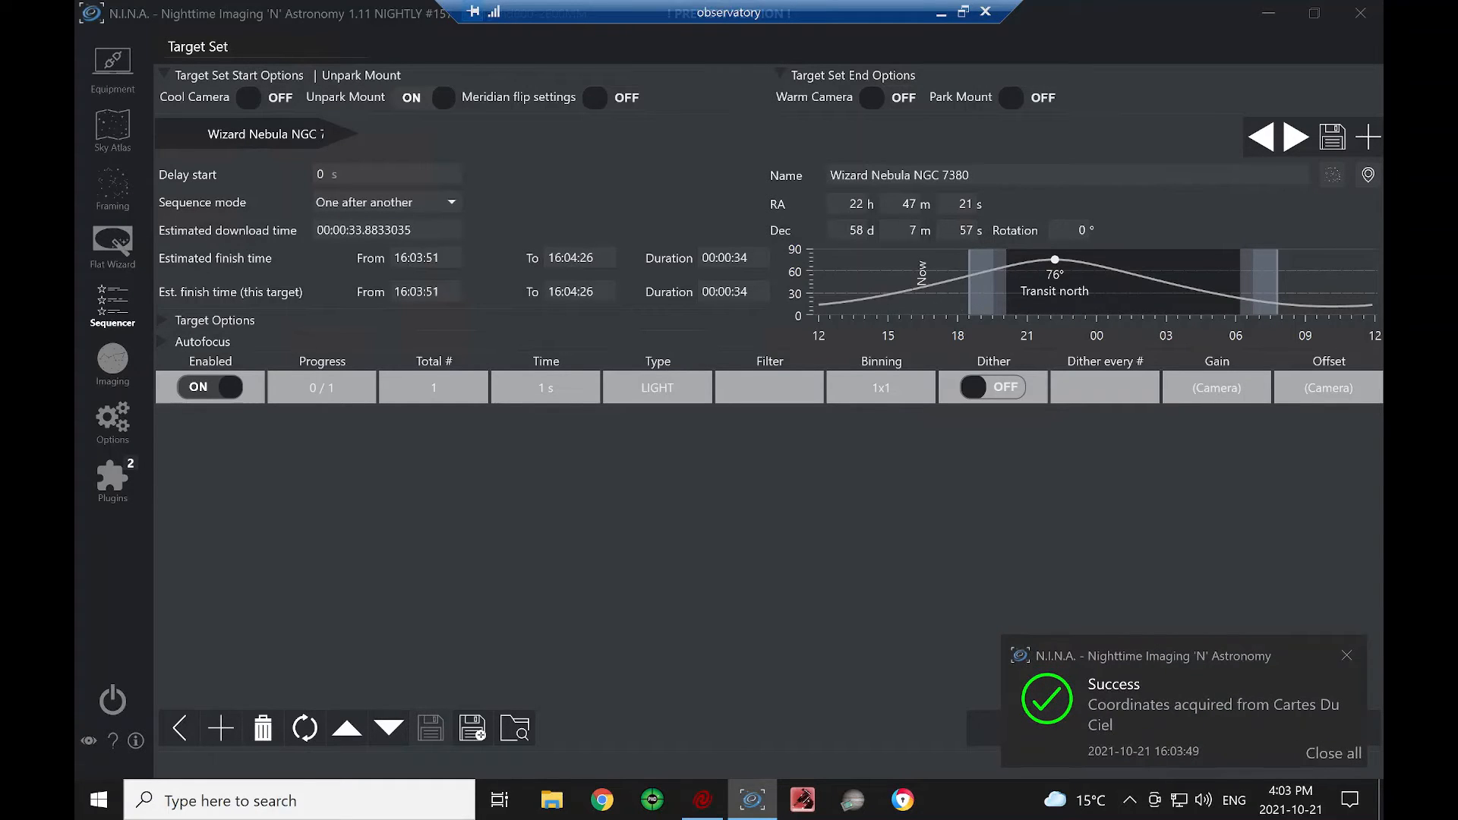
Select the Swan Nebula M17 in SkyTrack's Deep Sky list and import its coordinates into the N.I.N.A. sequencer target.
{"action": "left_click", "coordinate": [702, 800]}
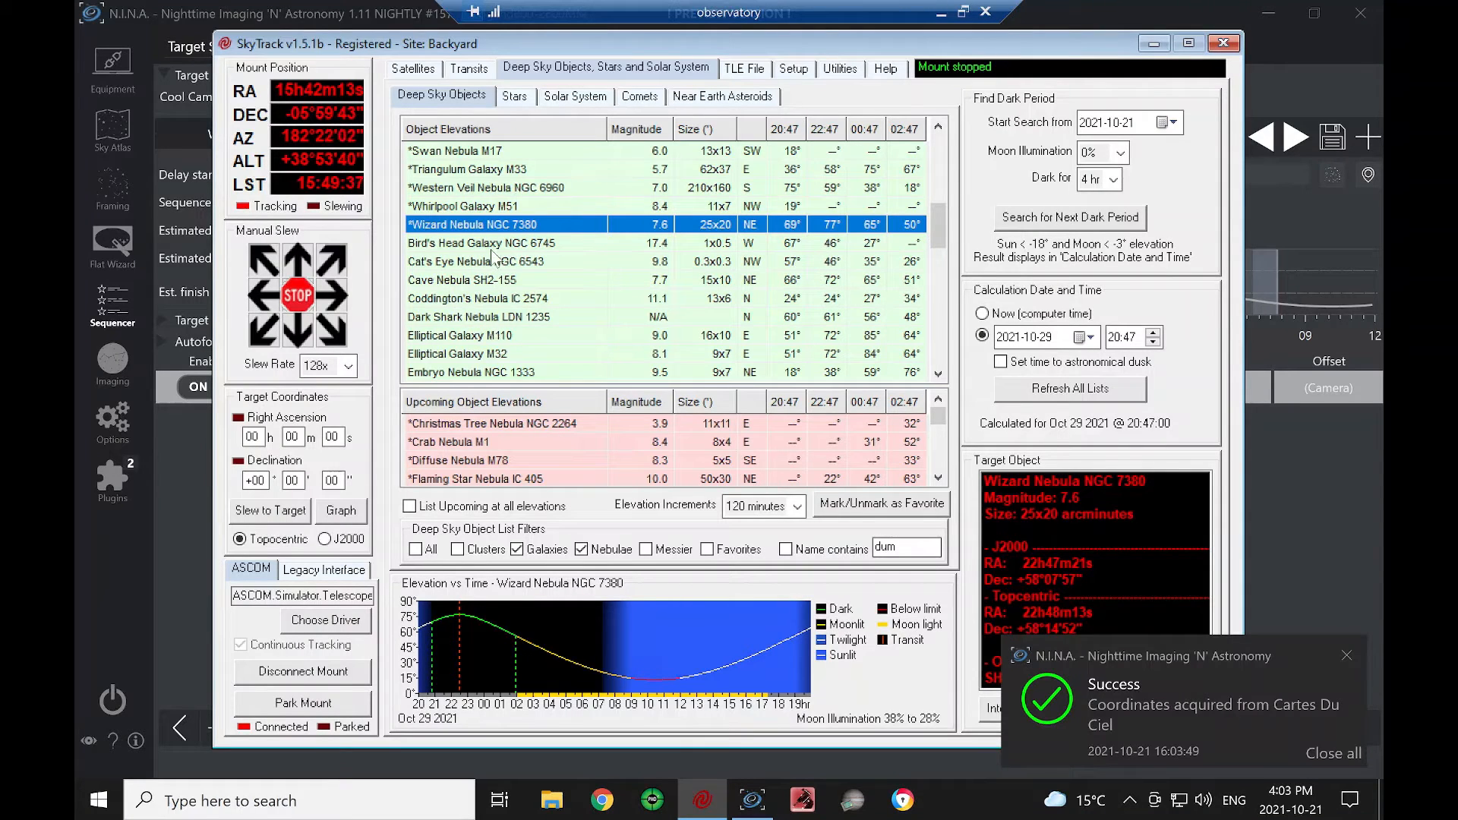
{"action": "left_click", "coordinate": [476, 152]}
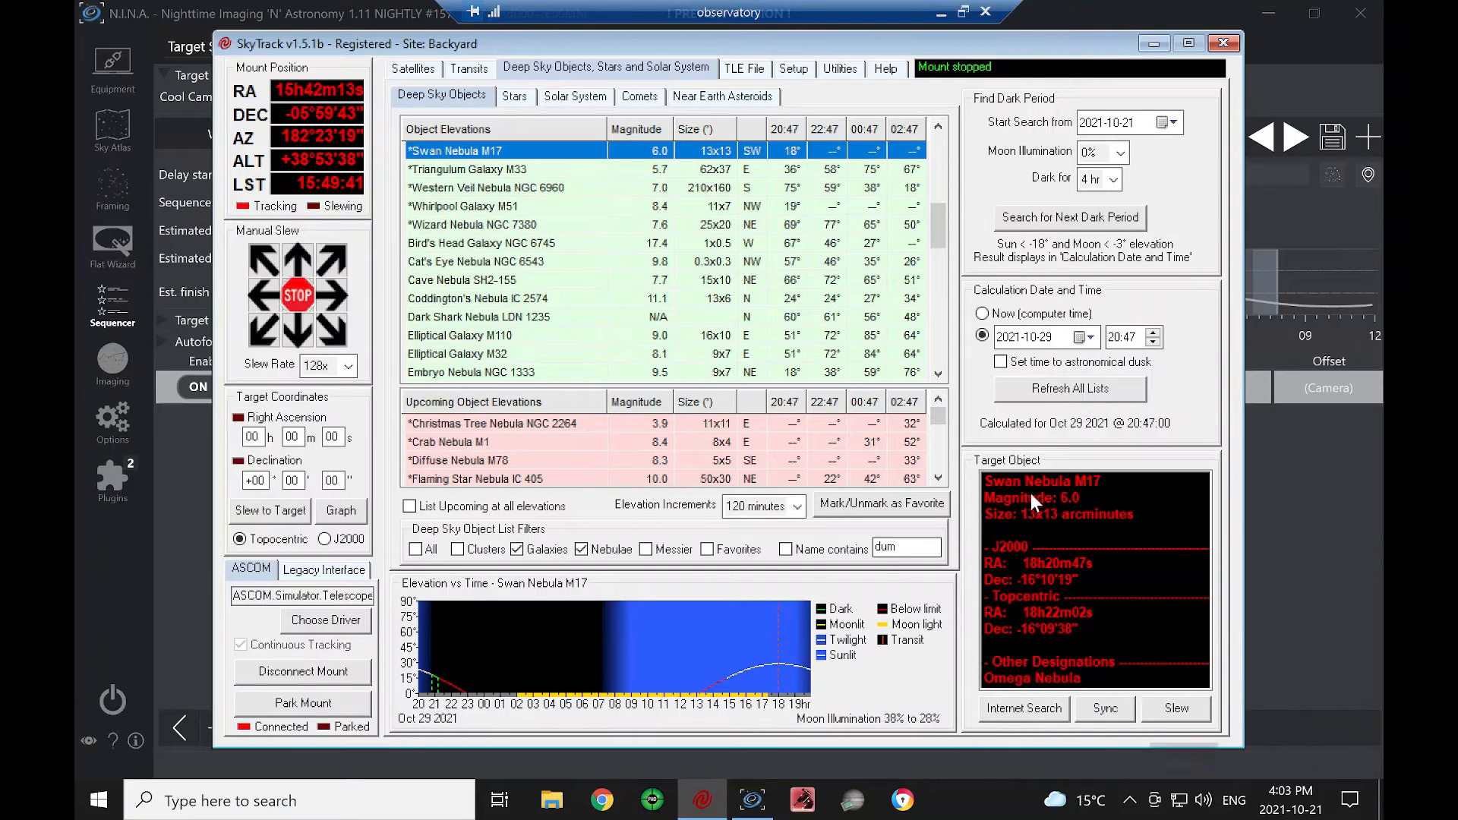
{"action": "left_click", "coordinate": [1298, 553]}
{"action": "left_click", "coordinate": [1375, 176]}
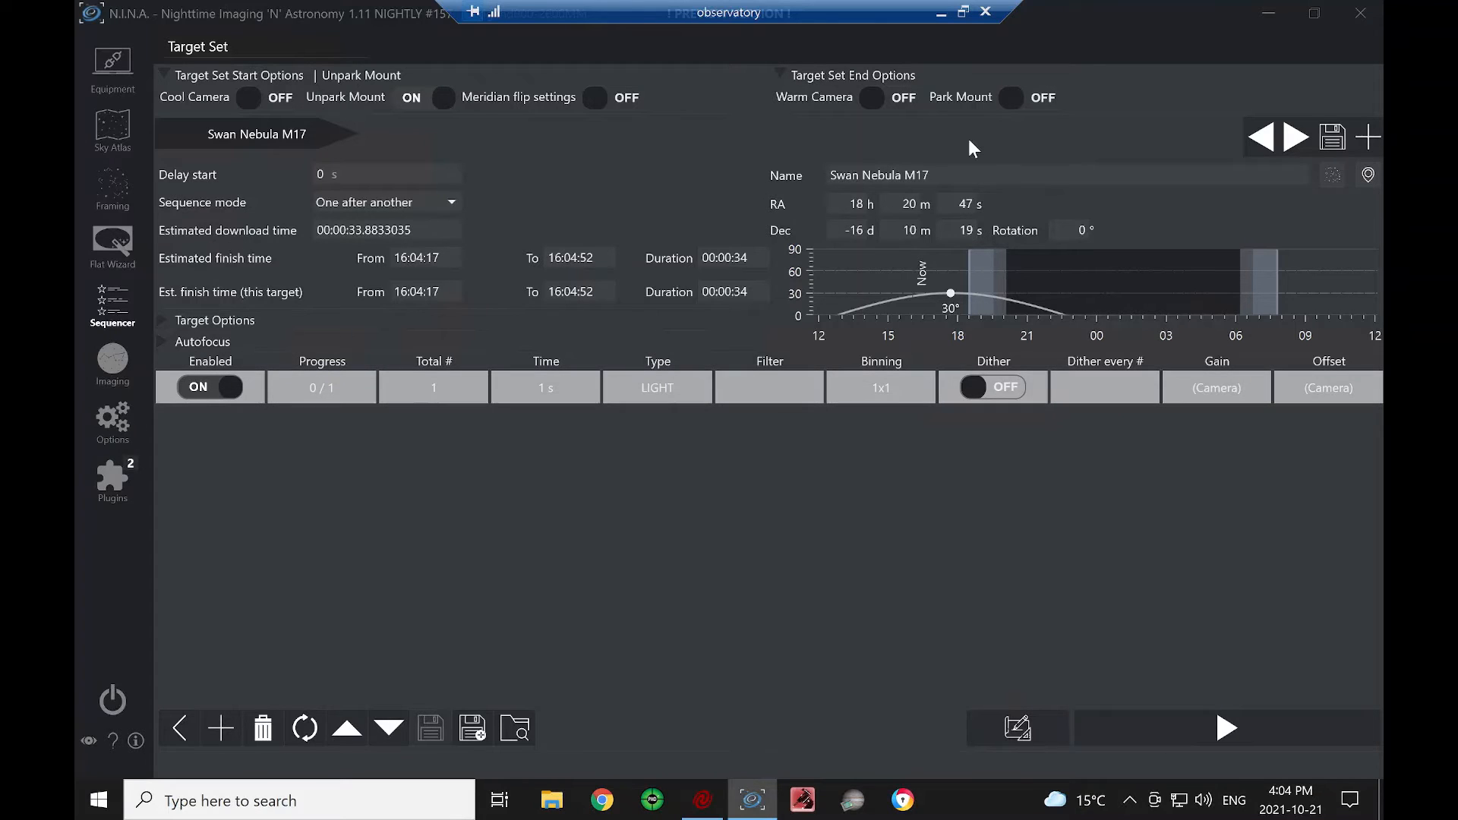
Review the planetarium choices in N.I.N.A.'s equipment options and keep Cartes du Ciel selected.
{"action": "left_click", "coordinate": [111, 422]}
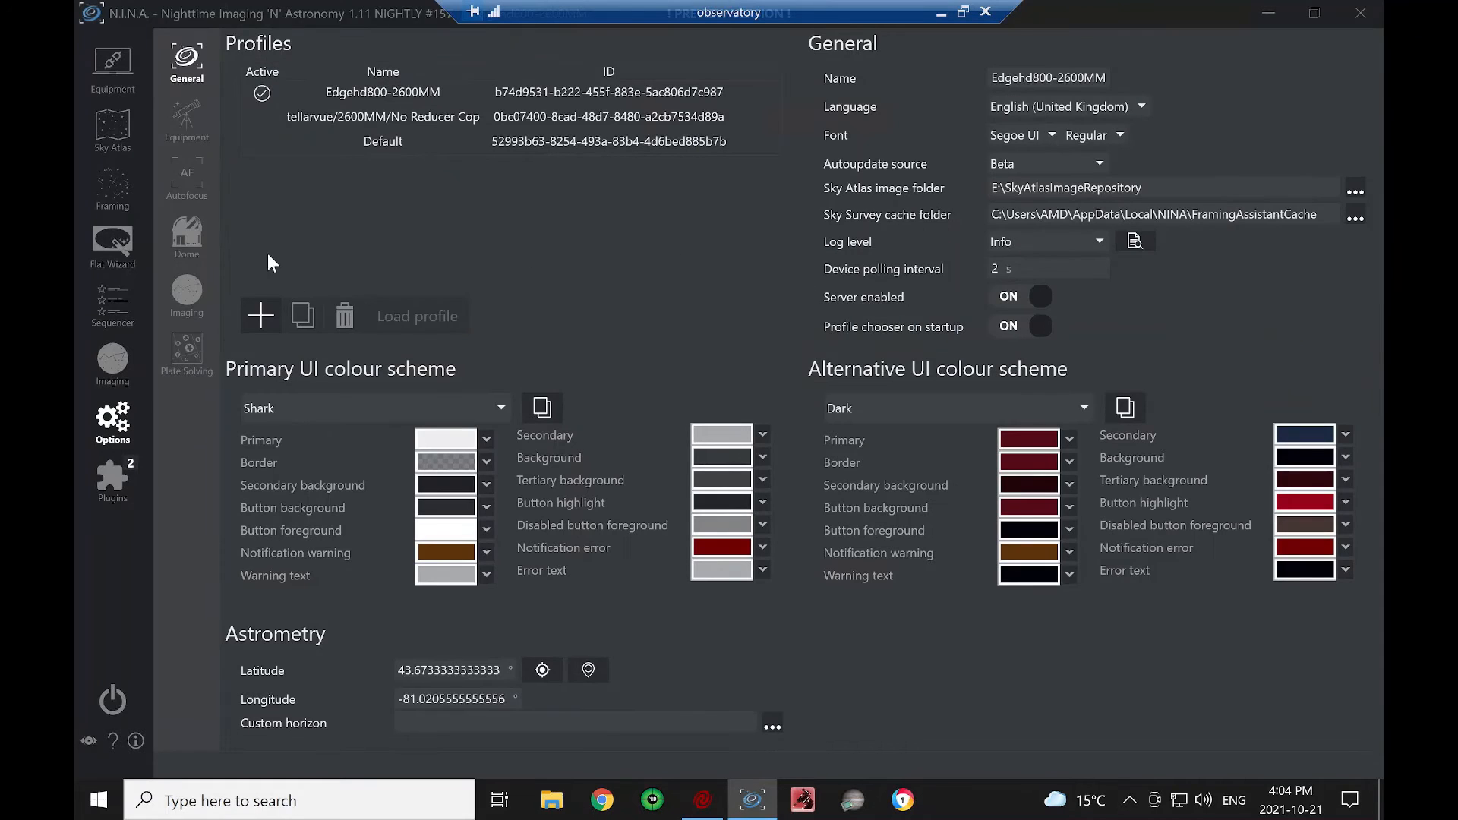
{"action": "left_click", "coordinate": [198, 115]}
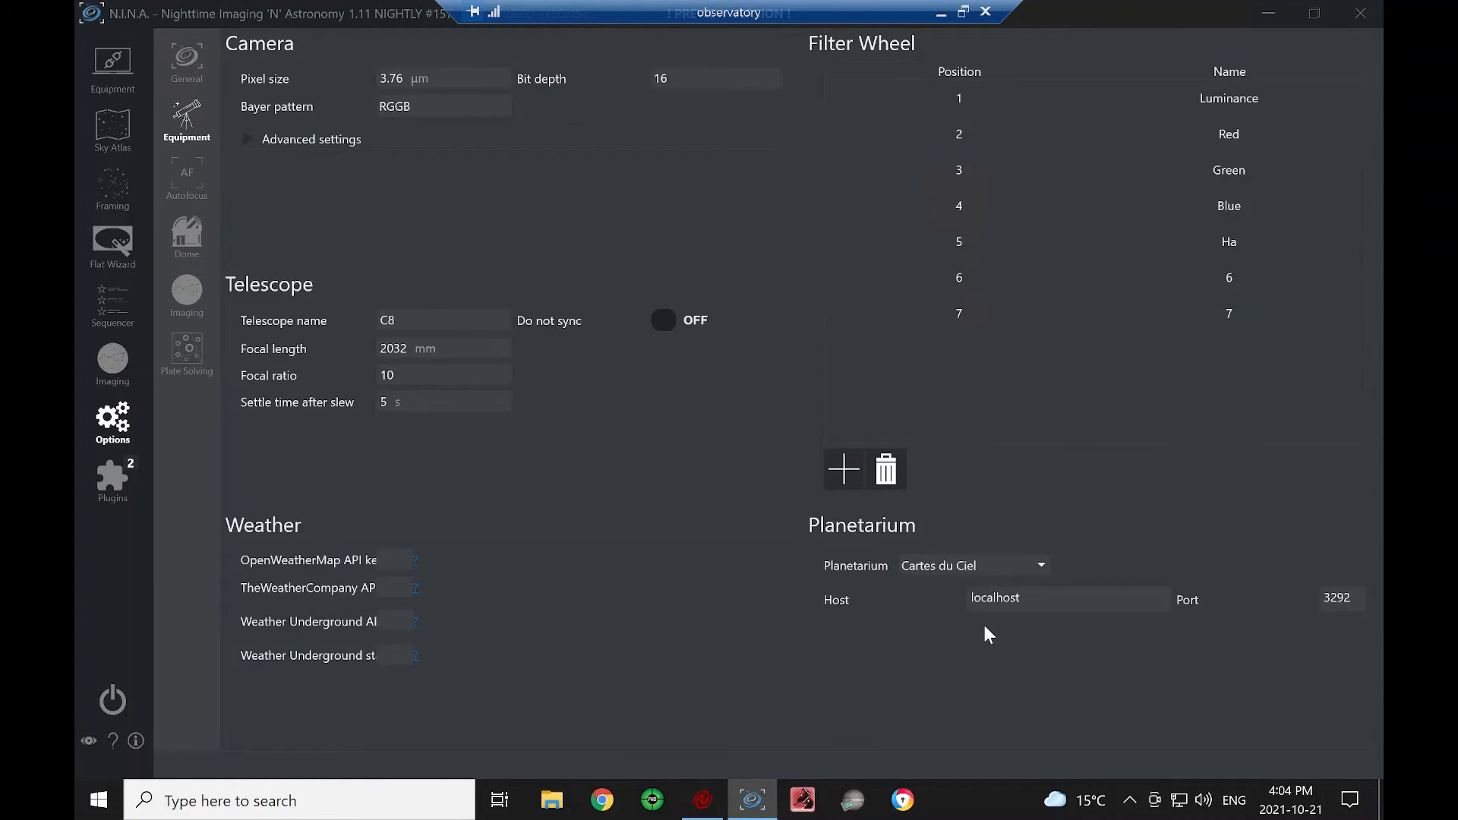
{"action": "left_click", "coordinate": [1039, 563]}
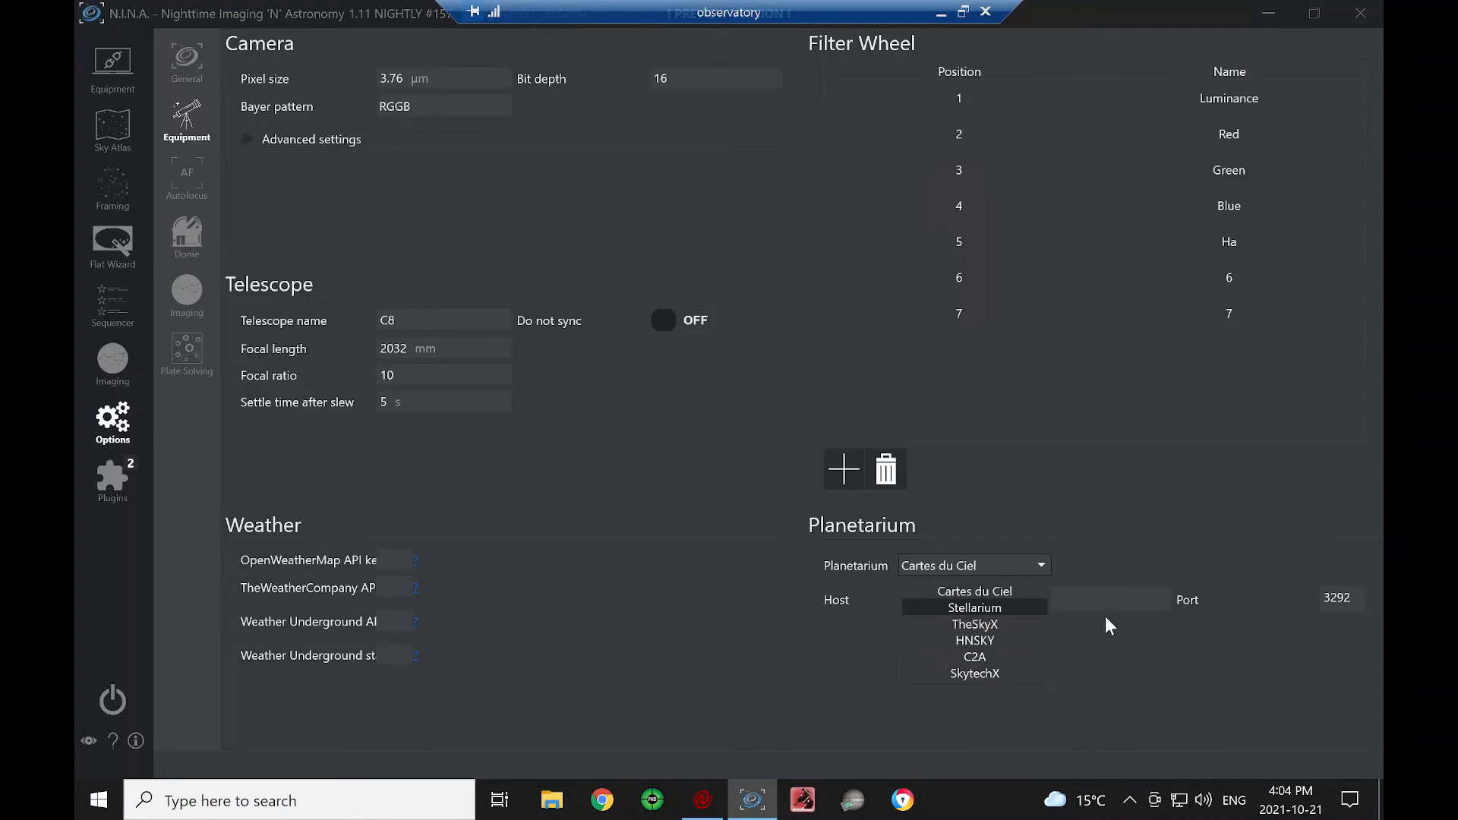
{"action": "left_click", "coordinate": [995, 592]}
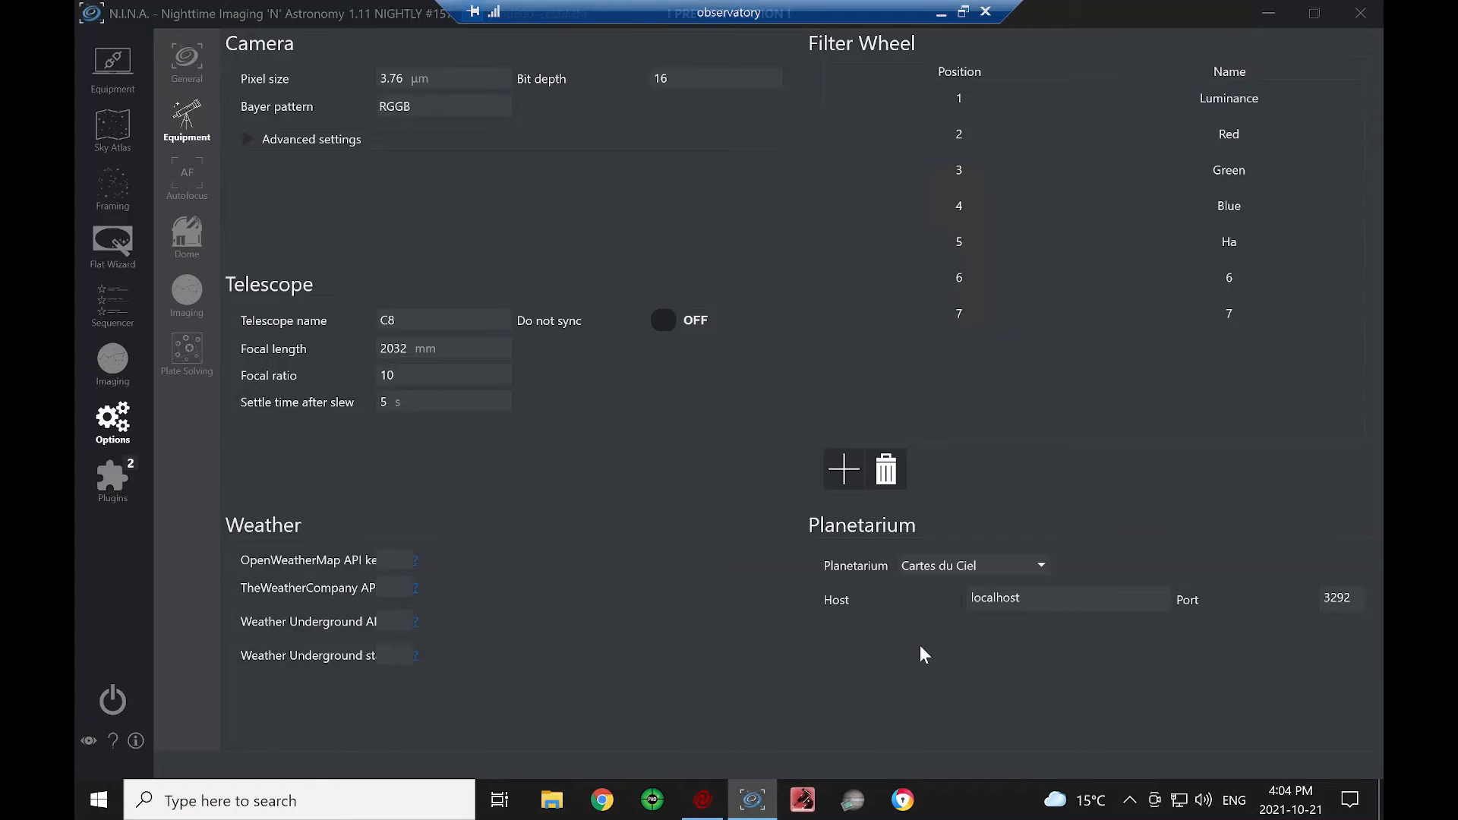
Switch to SkyTrack and set the ASCOM continuous interface's tracking rate update frequency to 1500 ms.
{"action": "left_click", "coordinate": [697, 811]}
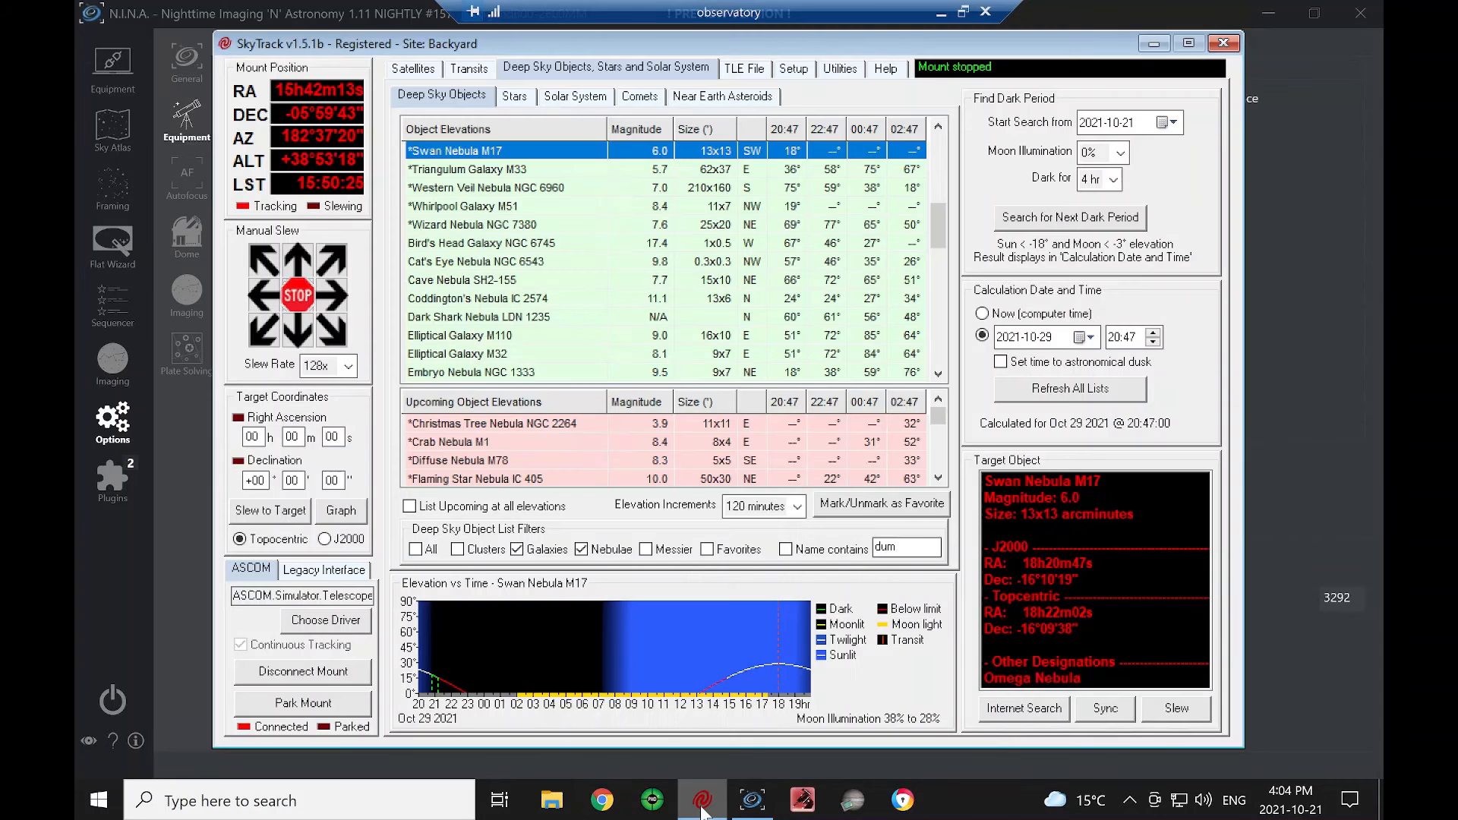
{"action": "left_click", "coordinate": [793, 70]}
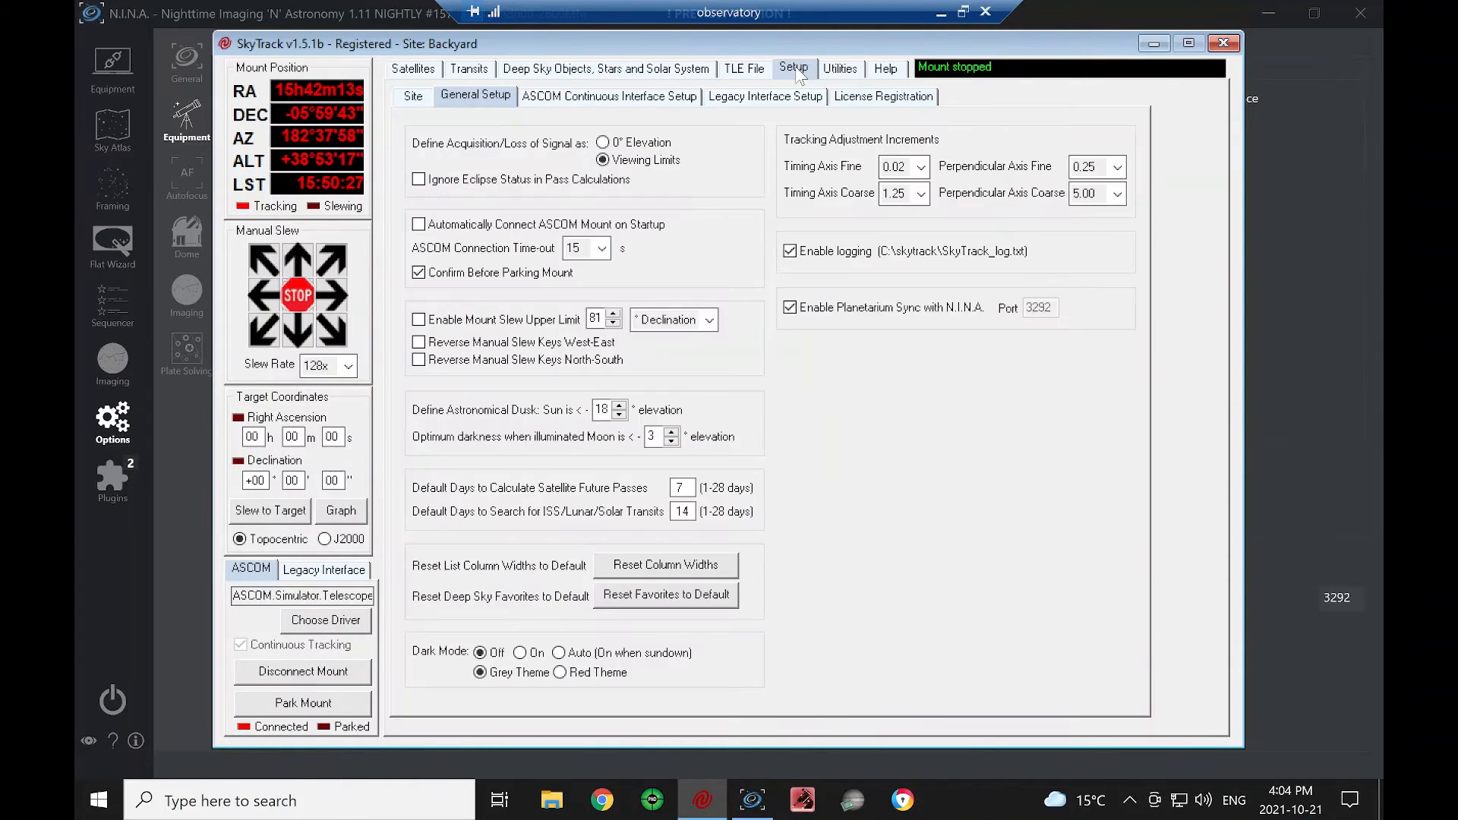
{"action": "left_click", "coordinate": [624, 96]}
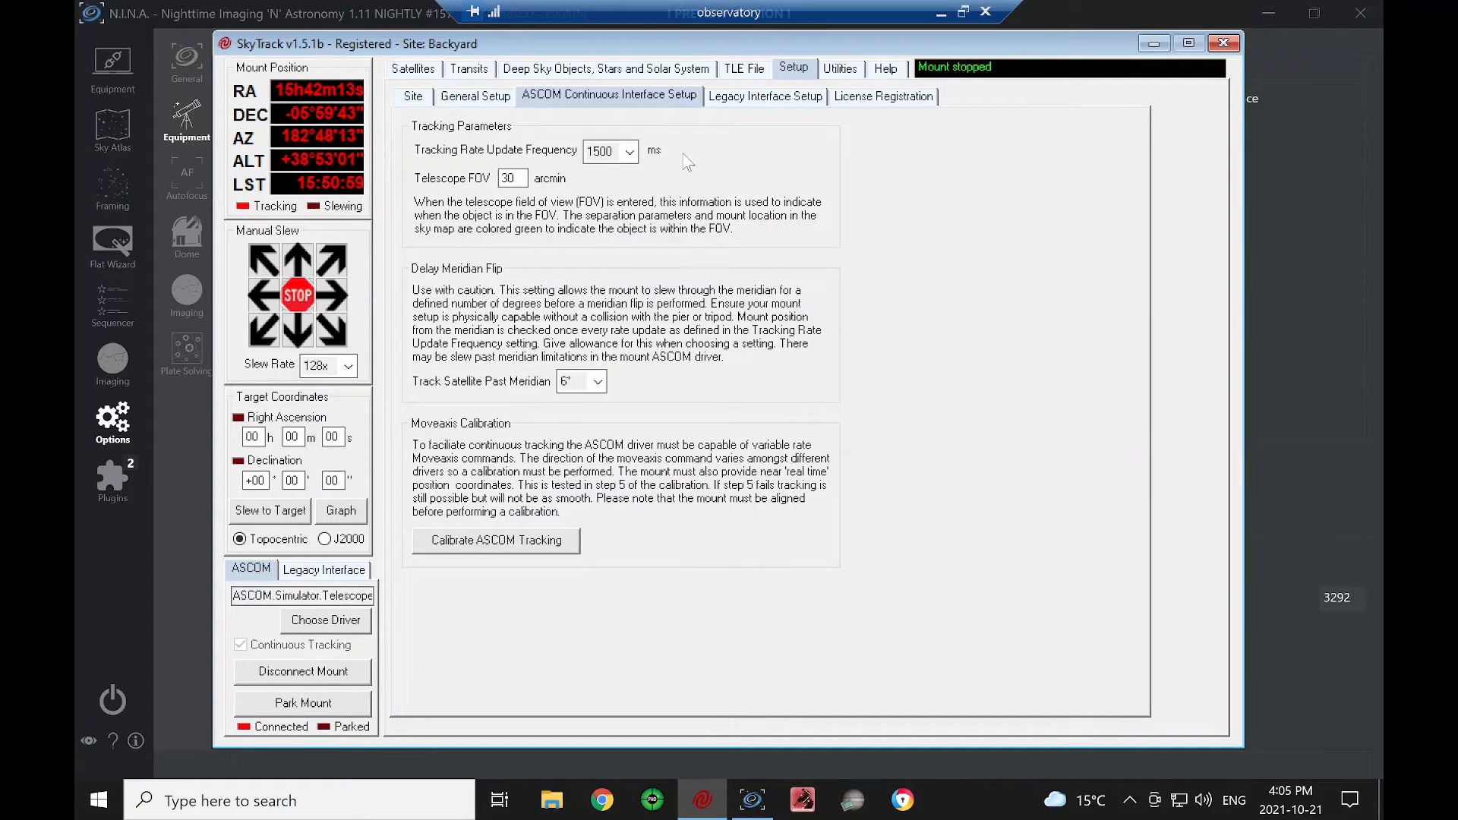
{"action": "left_click", "coordinate": [632, 153]}
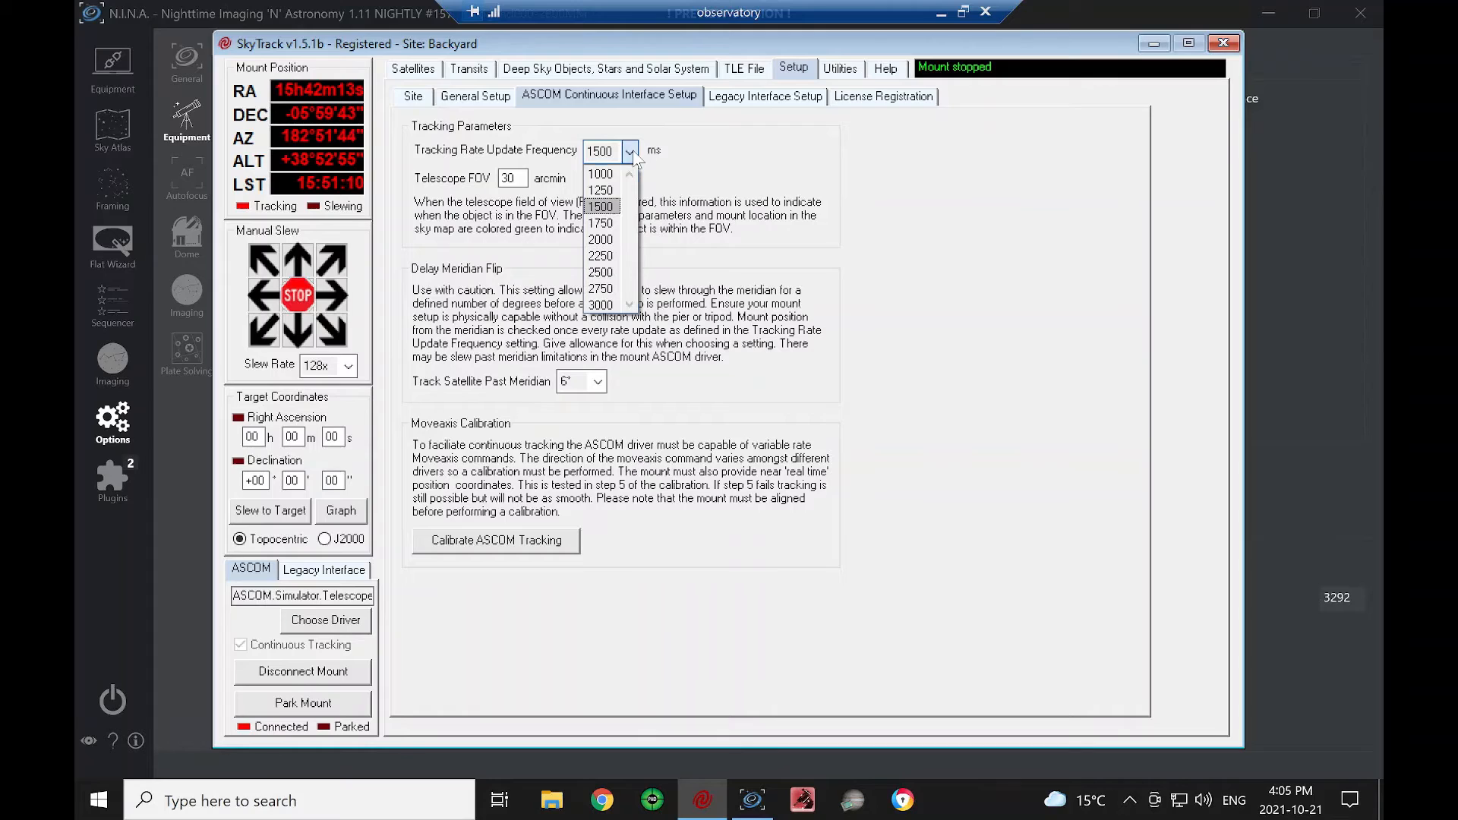
{"action": "left_click", "coordinate": [602, 206]}
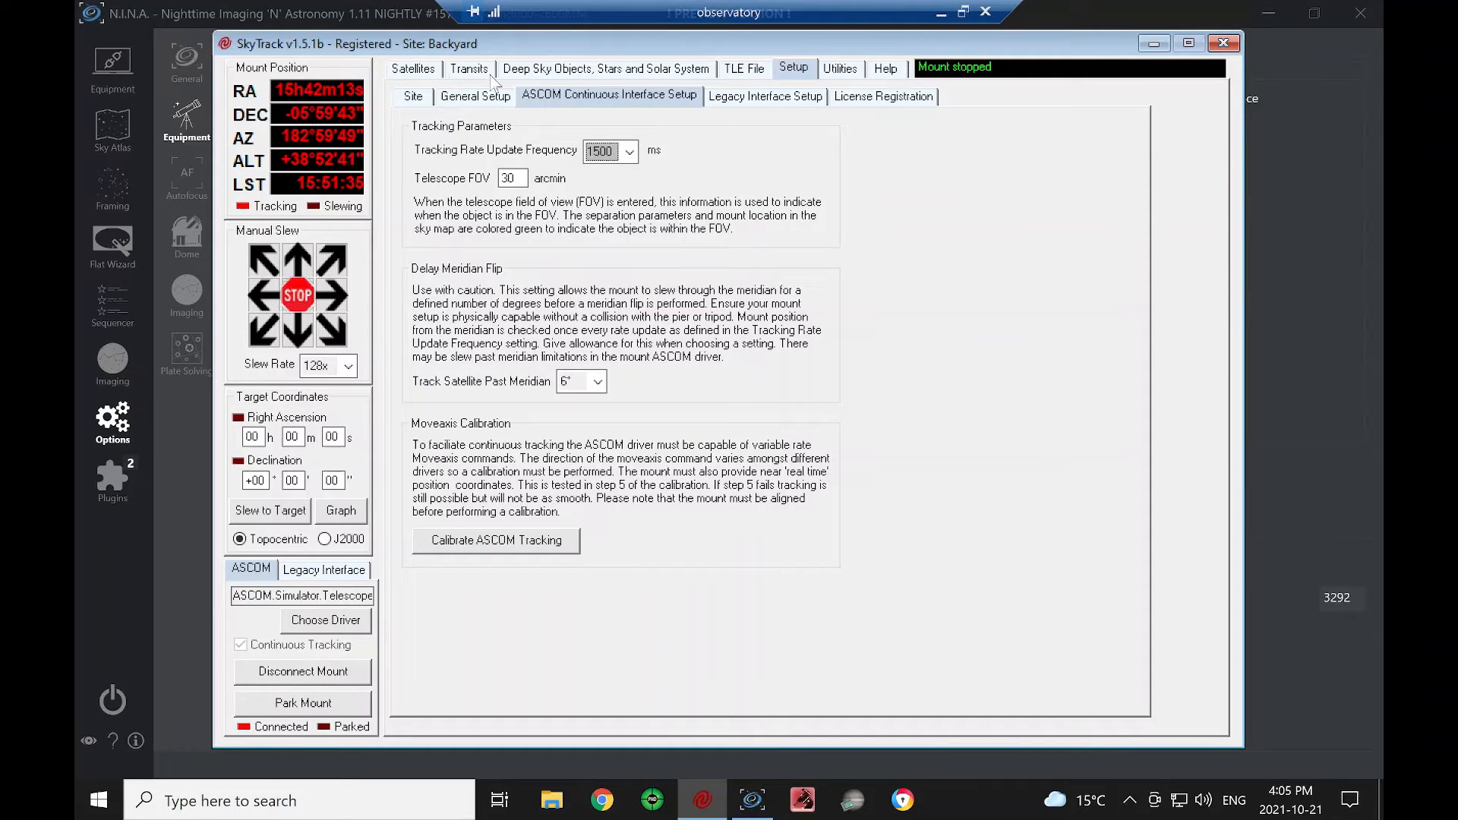
Select the satellite CANX-7 in the current and upcoming passes and start tracking it.
{"action": "left_click", "coordinate": [417, 70]}
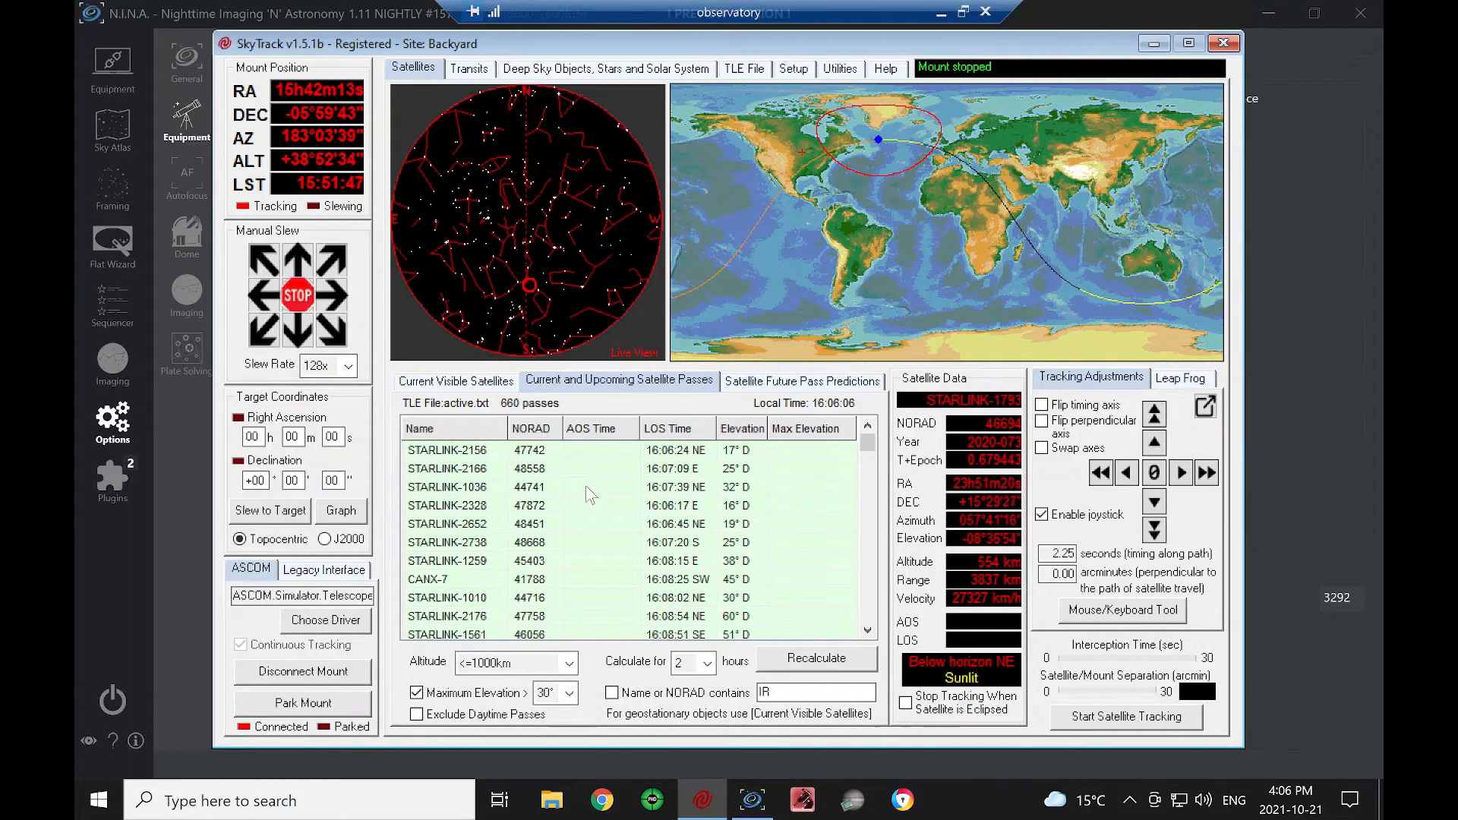
{"action": "left_click", "coordinate": [684, 579]}
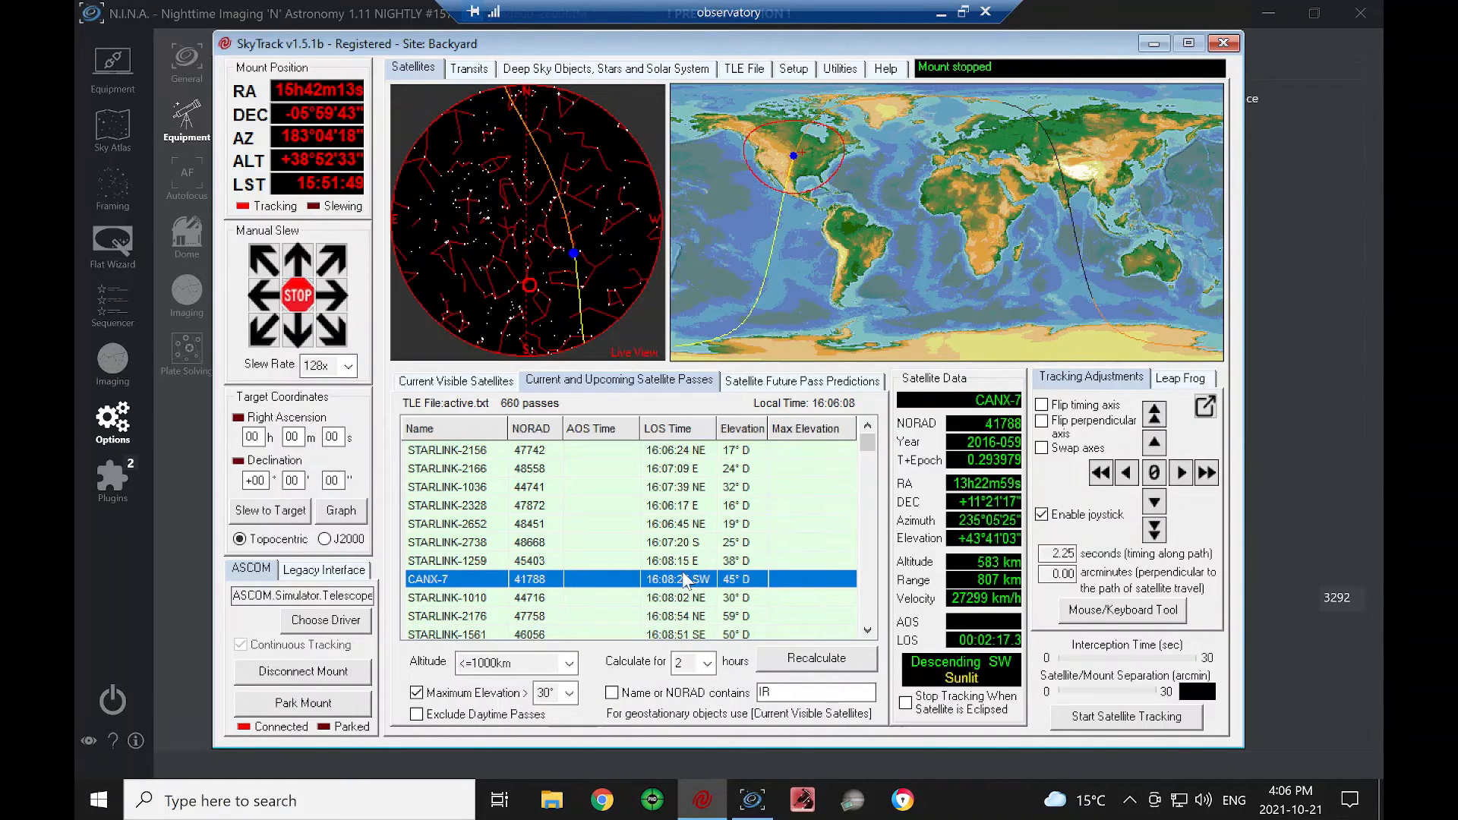
{"action": "left_click", "coordinate": [1102, 718]}
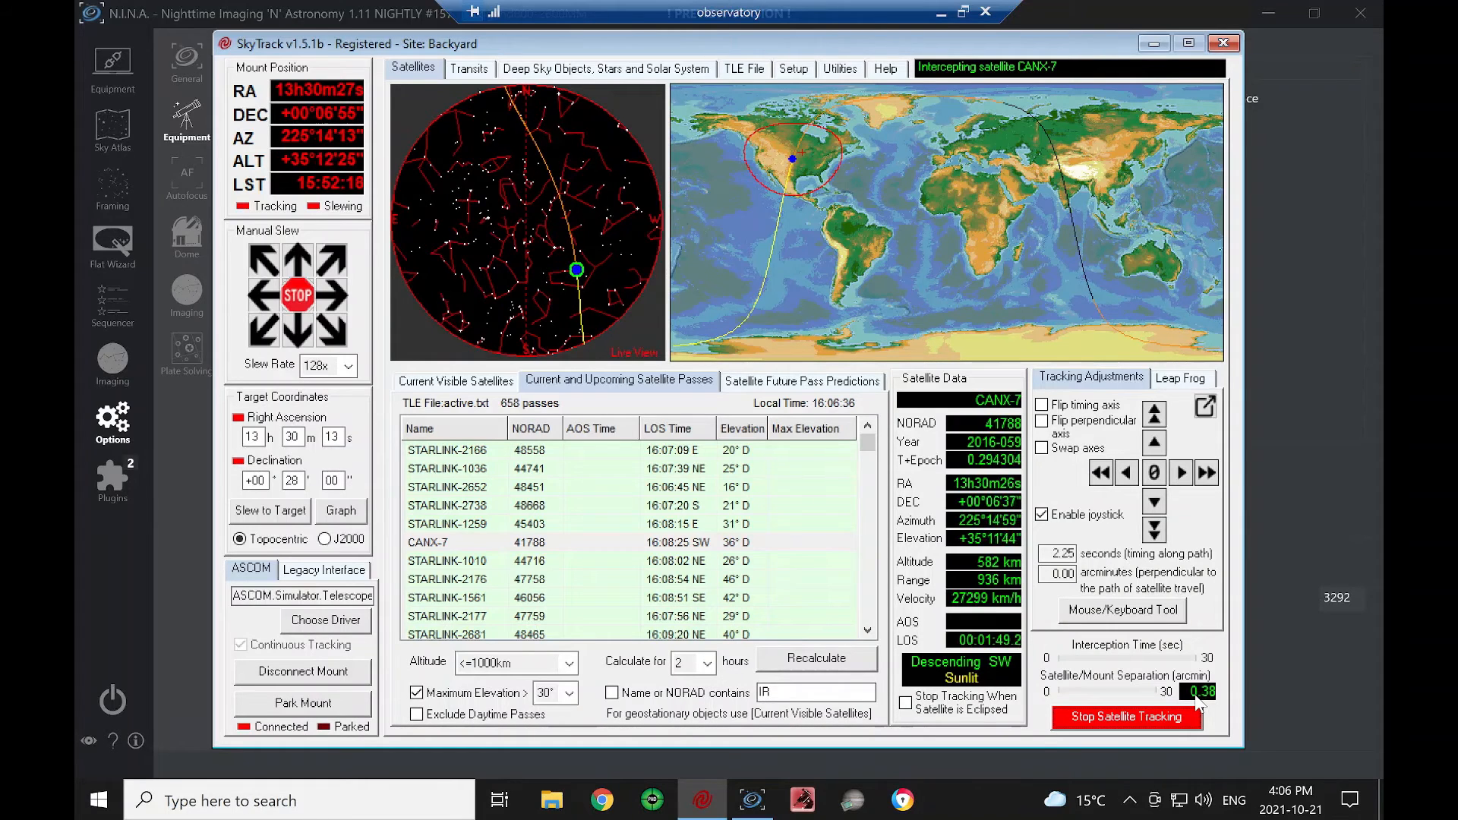
Change the tracked satellite to STARLINK-2176 and stop satellite tracking.
{"action": "double_click", "coordinate": [752, 580]}
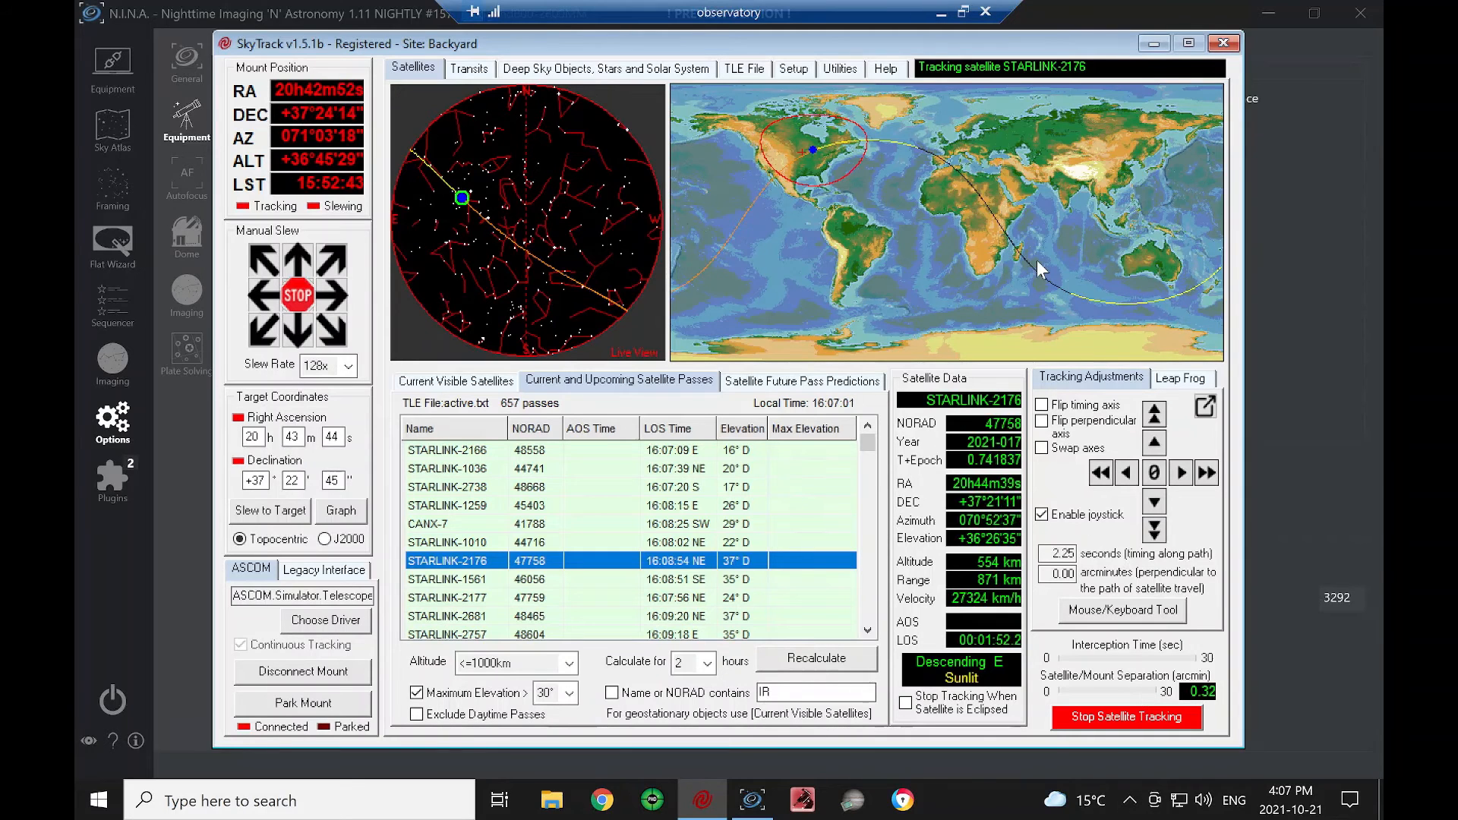
{"action": "left_click", "coordinate": [1107, 730]}
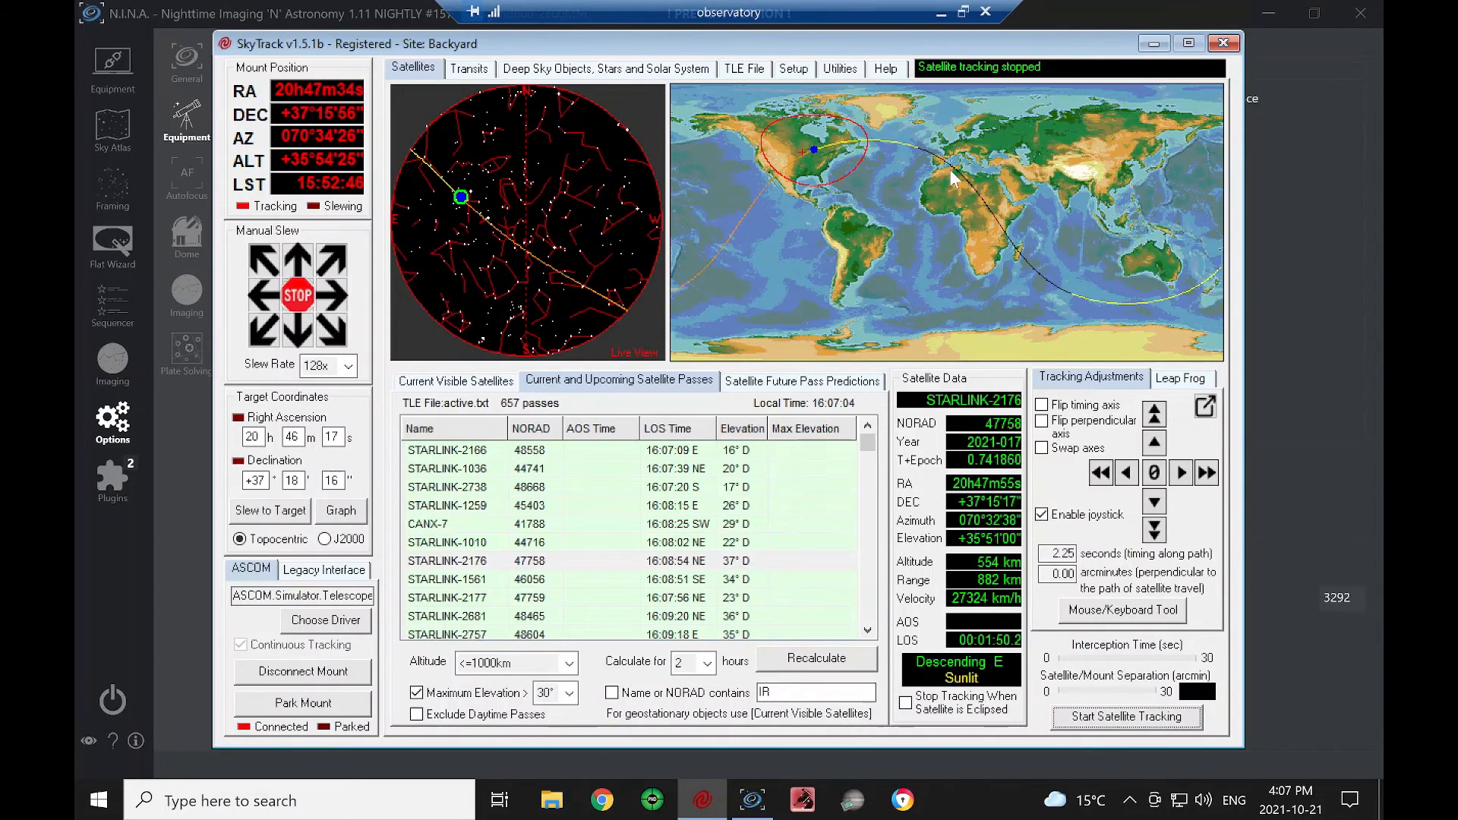
Set Track Satellite Past Meridian to 6° for the delayed meridian flip of the ASCOM continuous interface.
{"action": "left_click", "coordinate": [794, 70]}
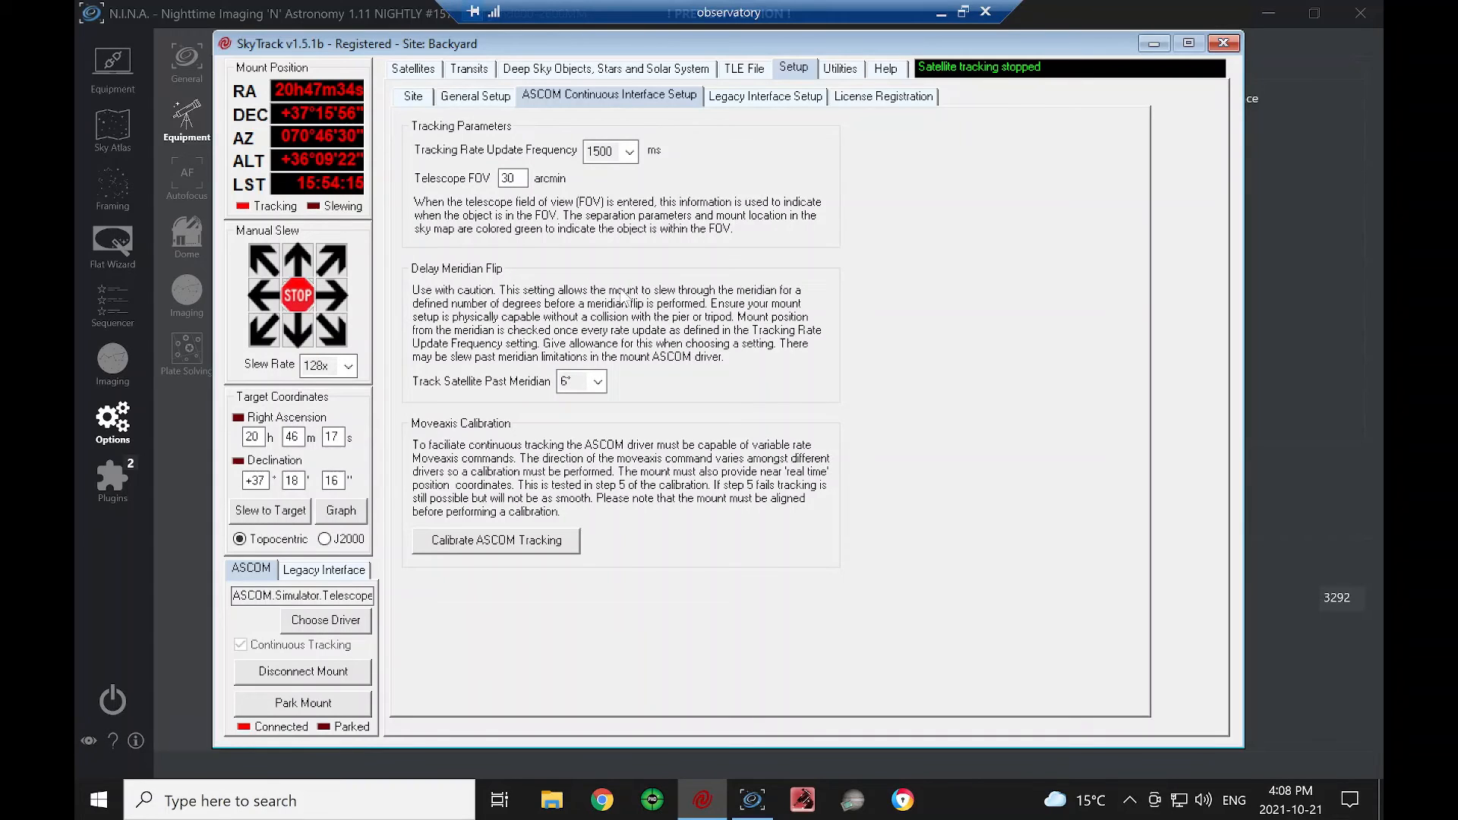
{"action": "left_click", "coordinate": [598, 382]}
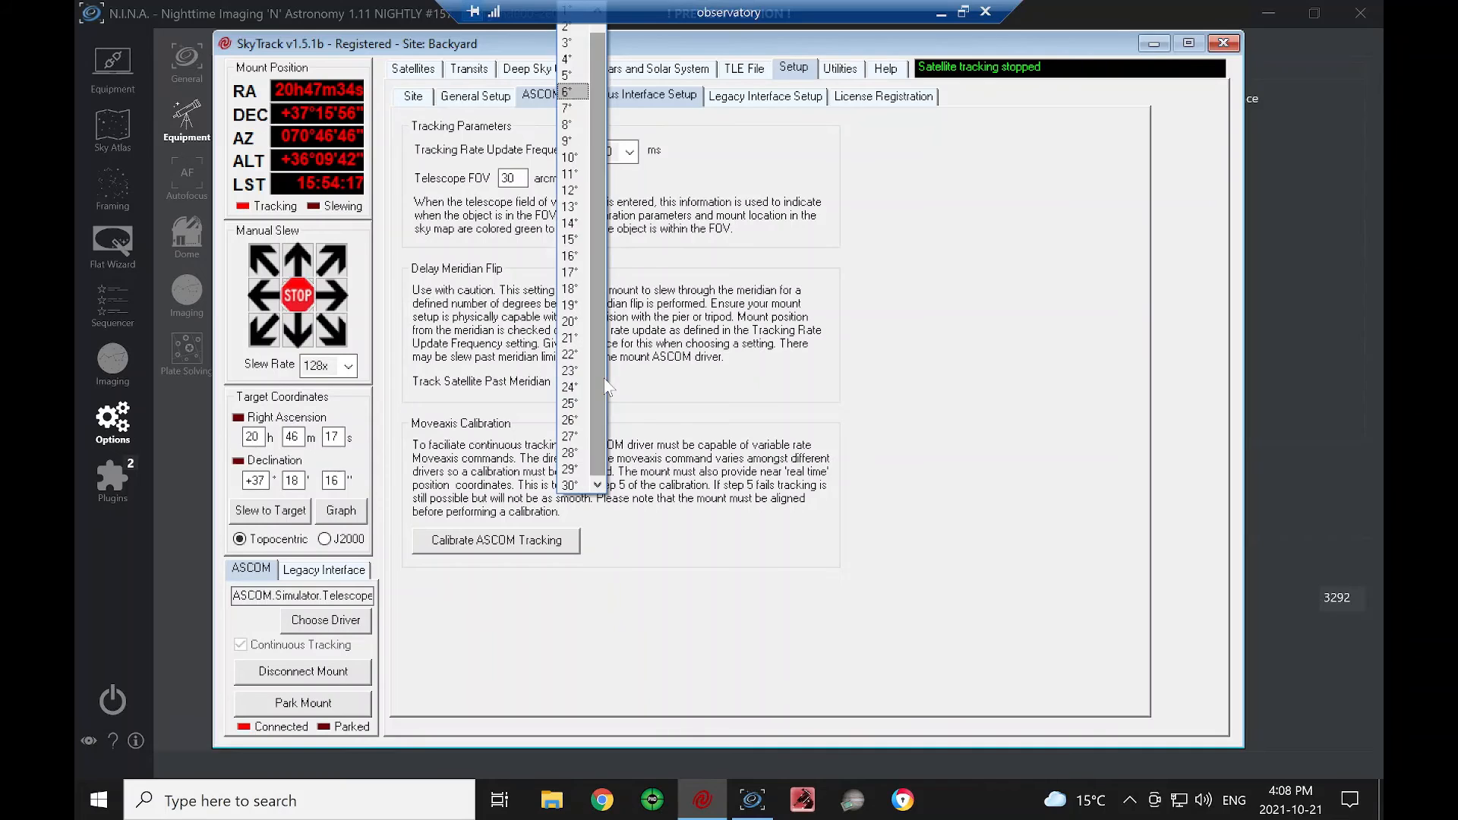
{"action": "left_click_drag", "start_coordinate": [604, 371], "coordinate": [600, 278]}
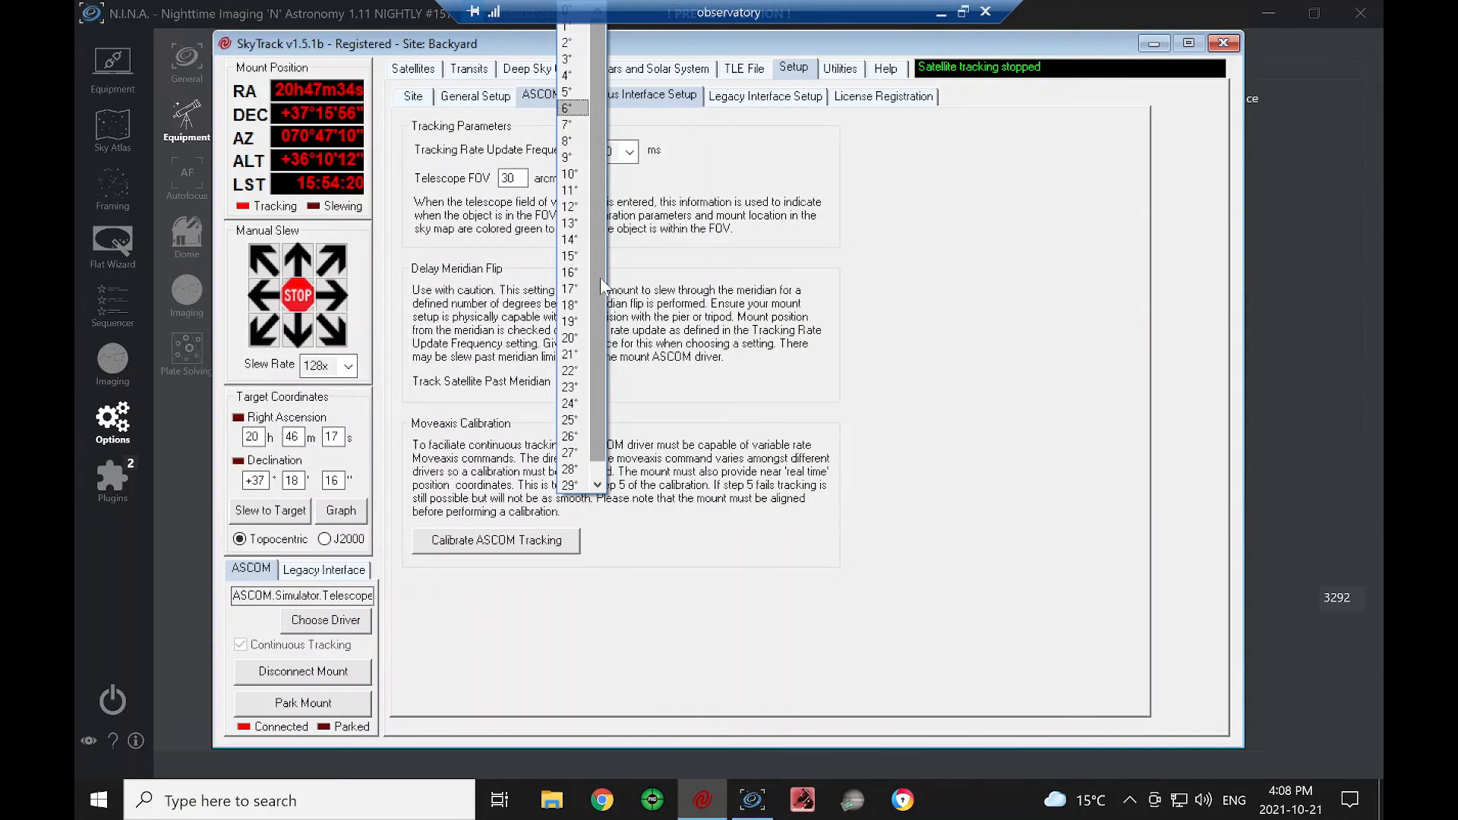
{"action": "left_click", "coordinate": [571, 180]}
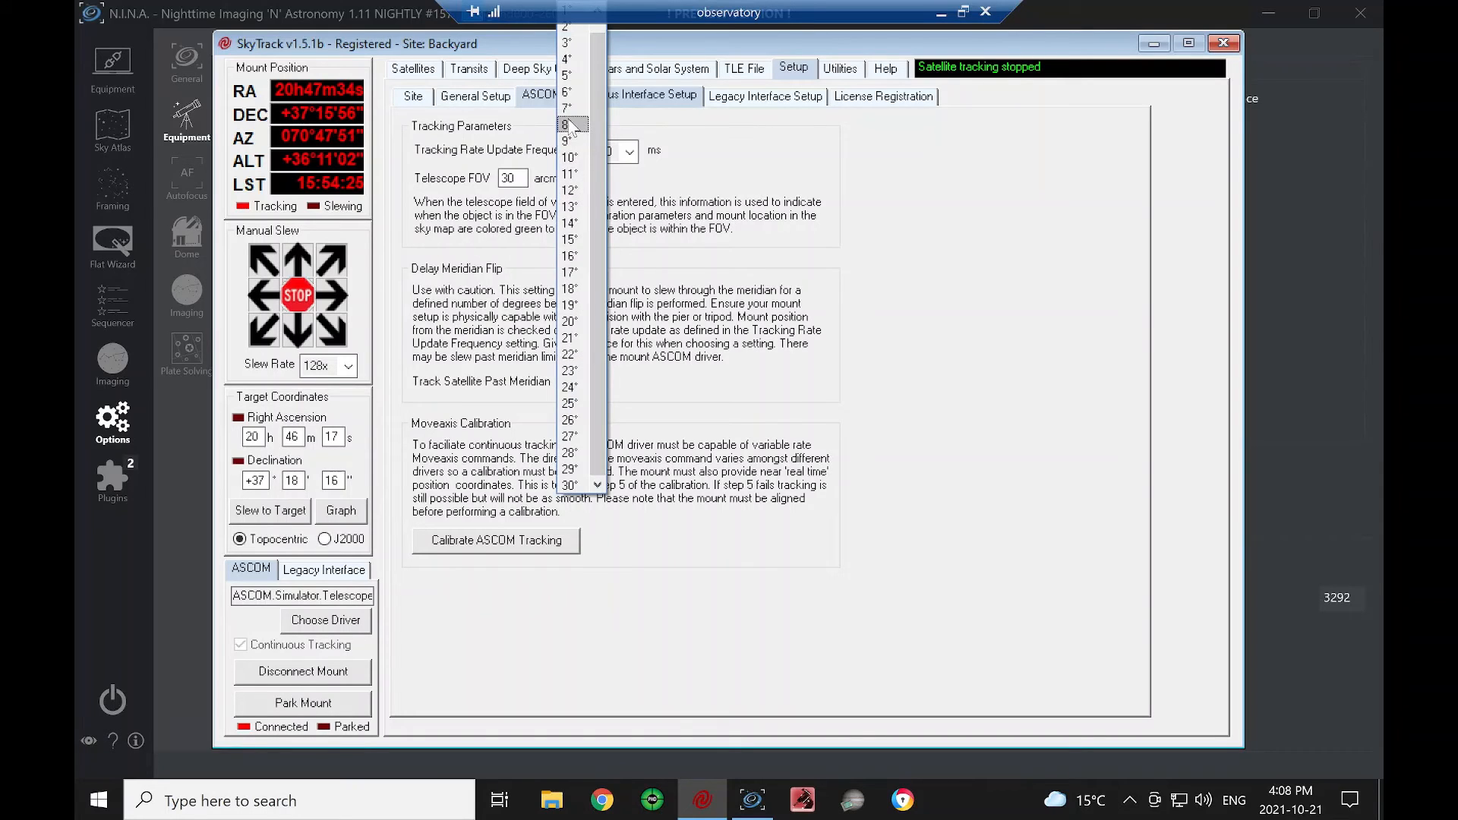
{"action": "left_click", "coordinate": [573, 93]}
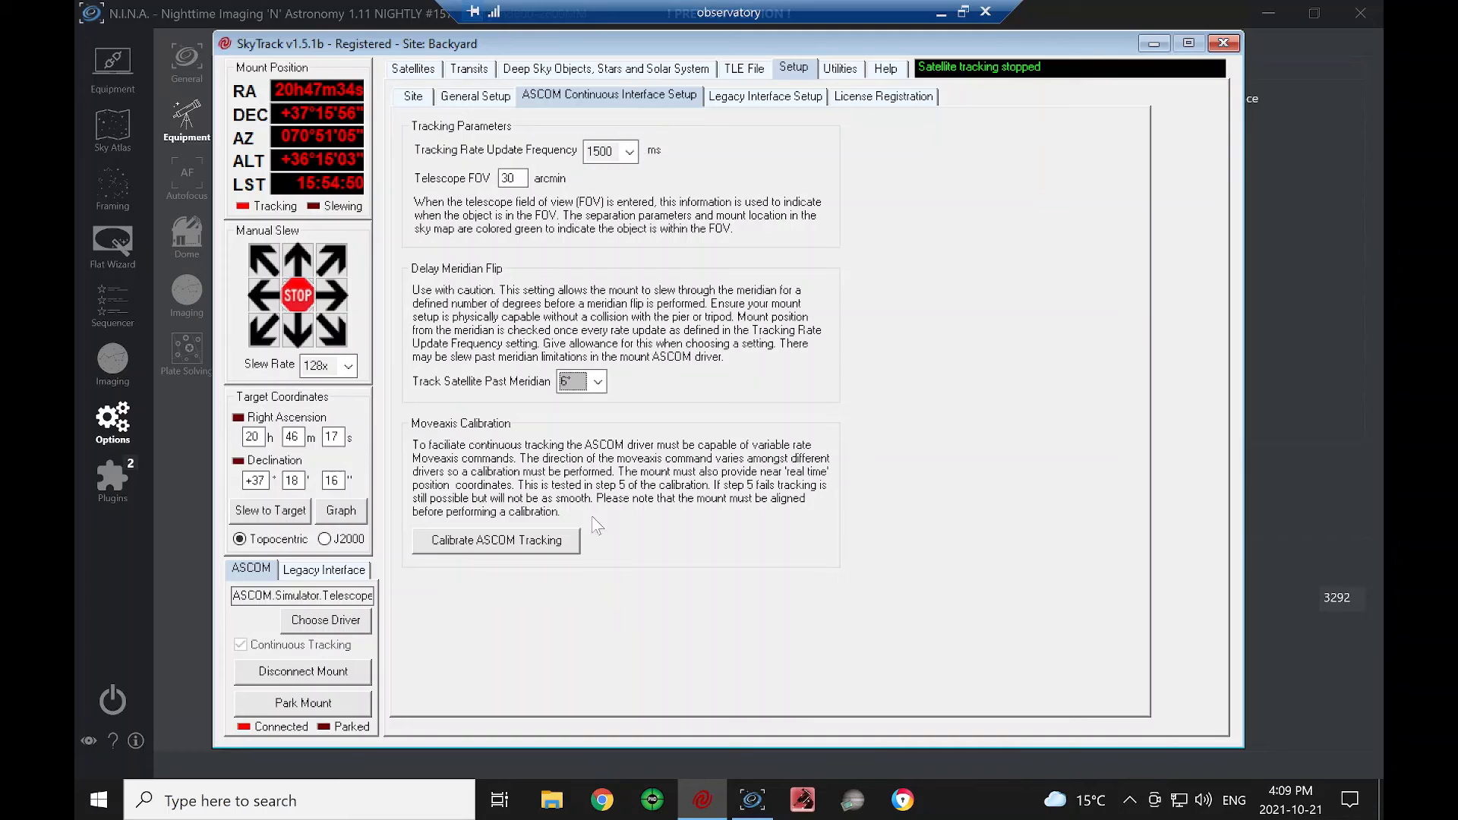
Examine the steps of the ASCOM continuous tracking calibration and close it without running it.
{"action": "left_click", "coordinate": [514, 541]}
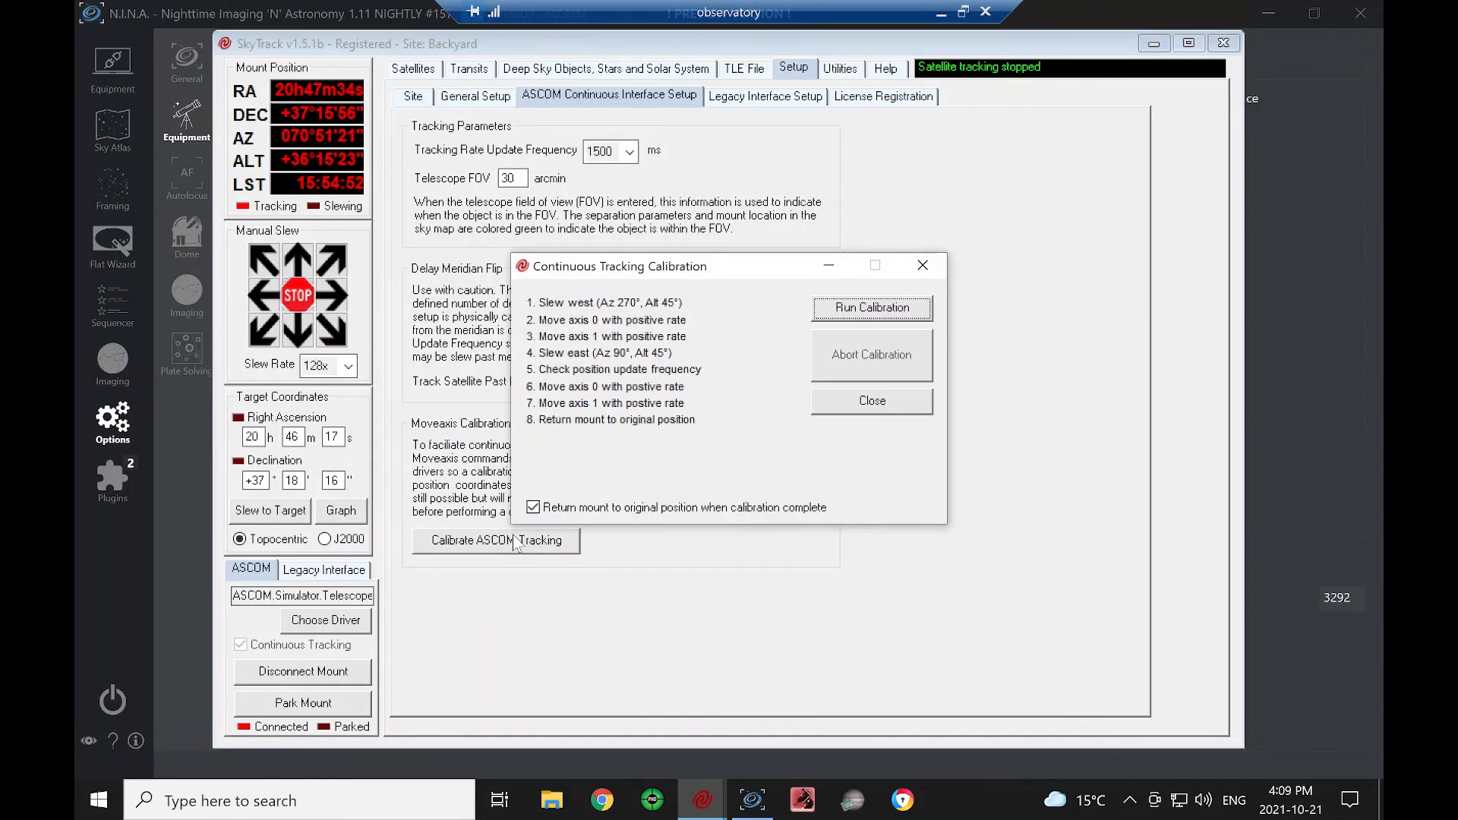
{"action": "left_click", "coordinate": [892, 402]}
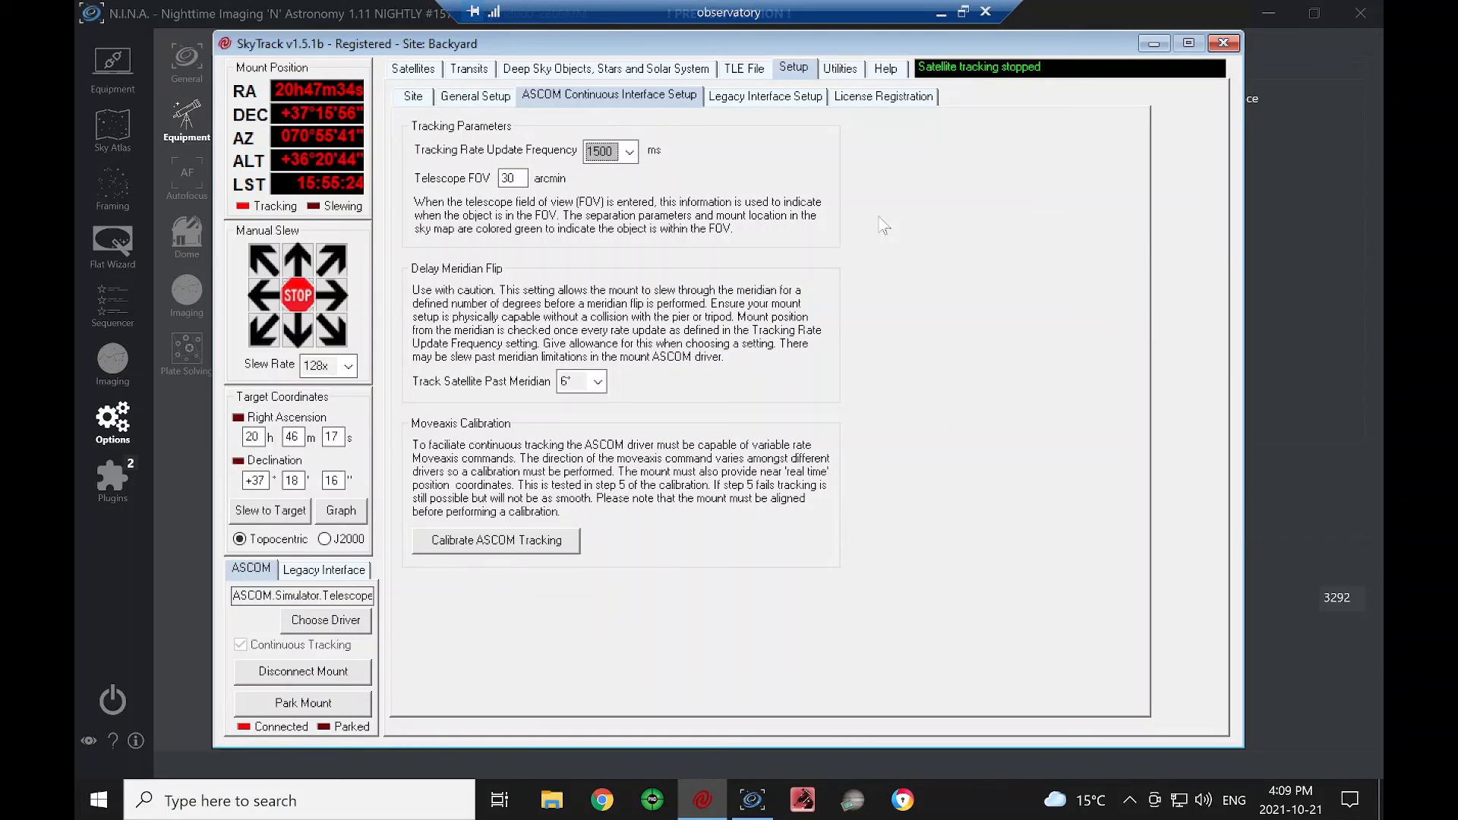
Set the maximum slew rate of the Astro-Physics legacy interface to 700x.
{"action": "left_click", "coordinate": [775, 101]}
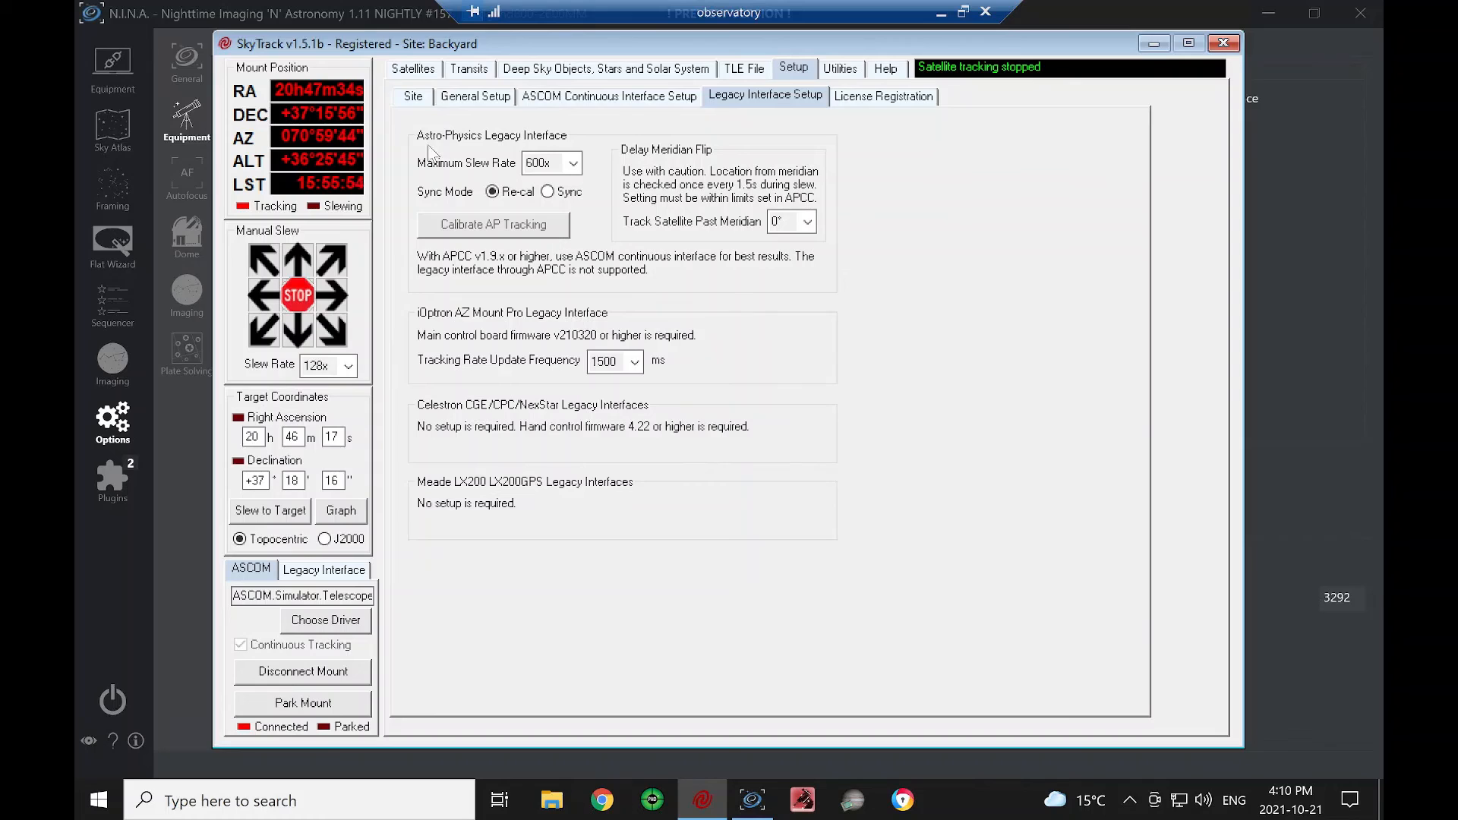
{"action": "left_click", "coordinate": [573, 163]}
{"action": "left_click", "coordinate": [573, 163]}
{"action": "left_click", "coordinate": [573, 163]}
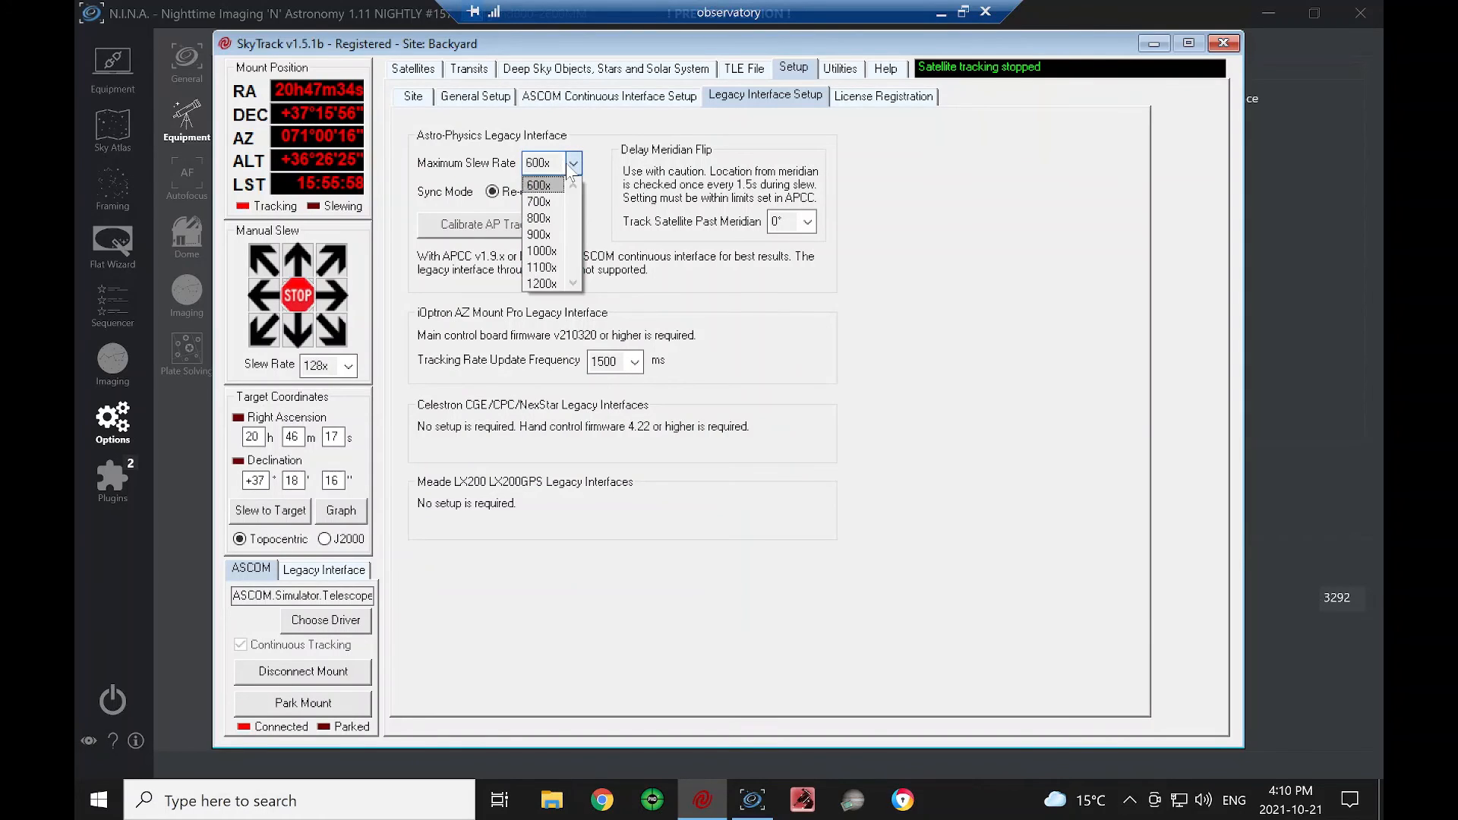
{"action": "left_click", "coordinate": [541, 201]}
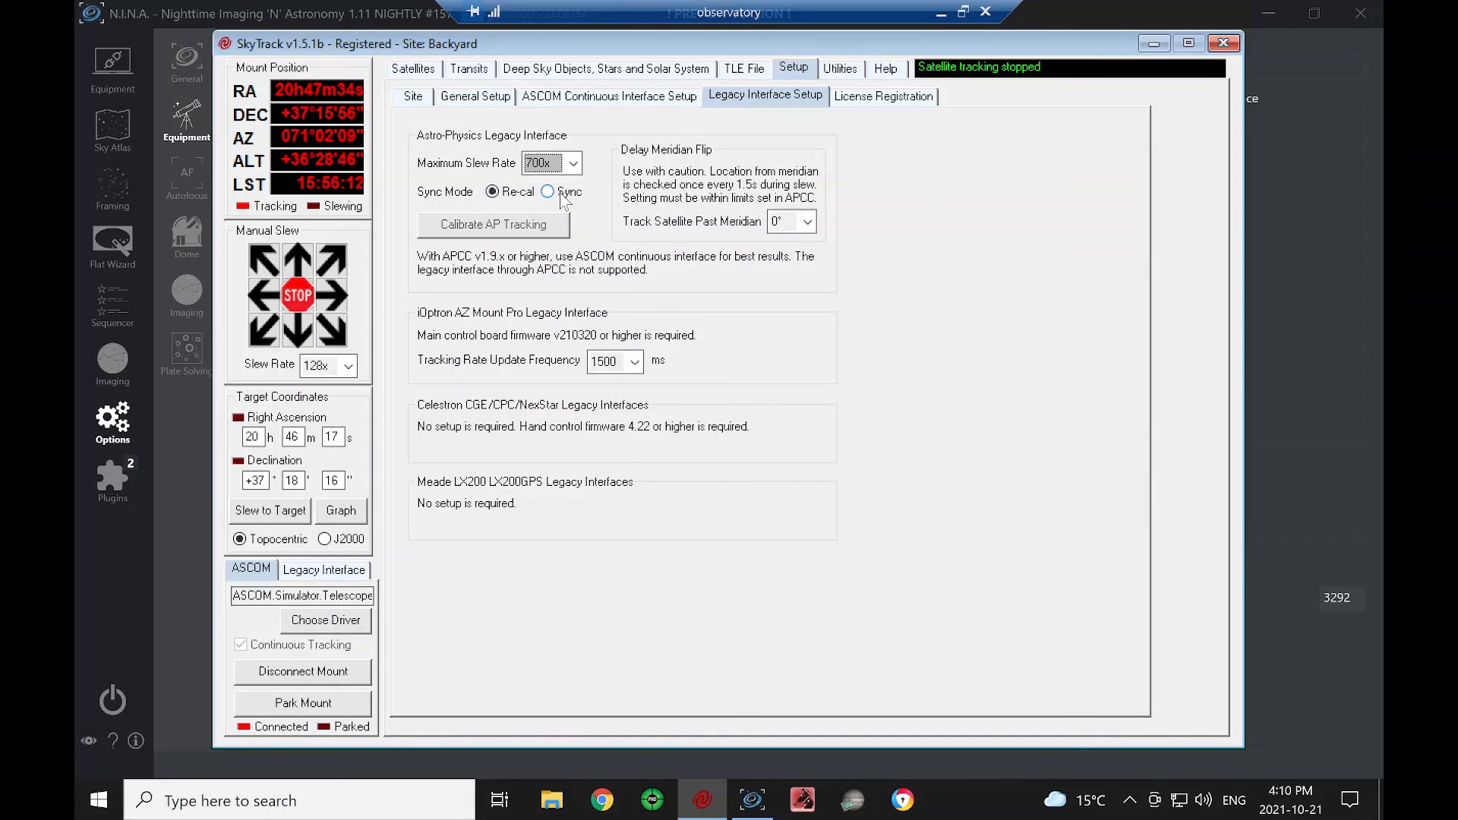
Select the Cat's Eye Nebula NGC 6543 in the Deep Sky list and return to the legacy interface setup.
{"action": "left_click", "coordinate": [613, 70]}
{"action": "left_click", "coordinate": [726, 261]}
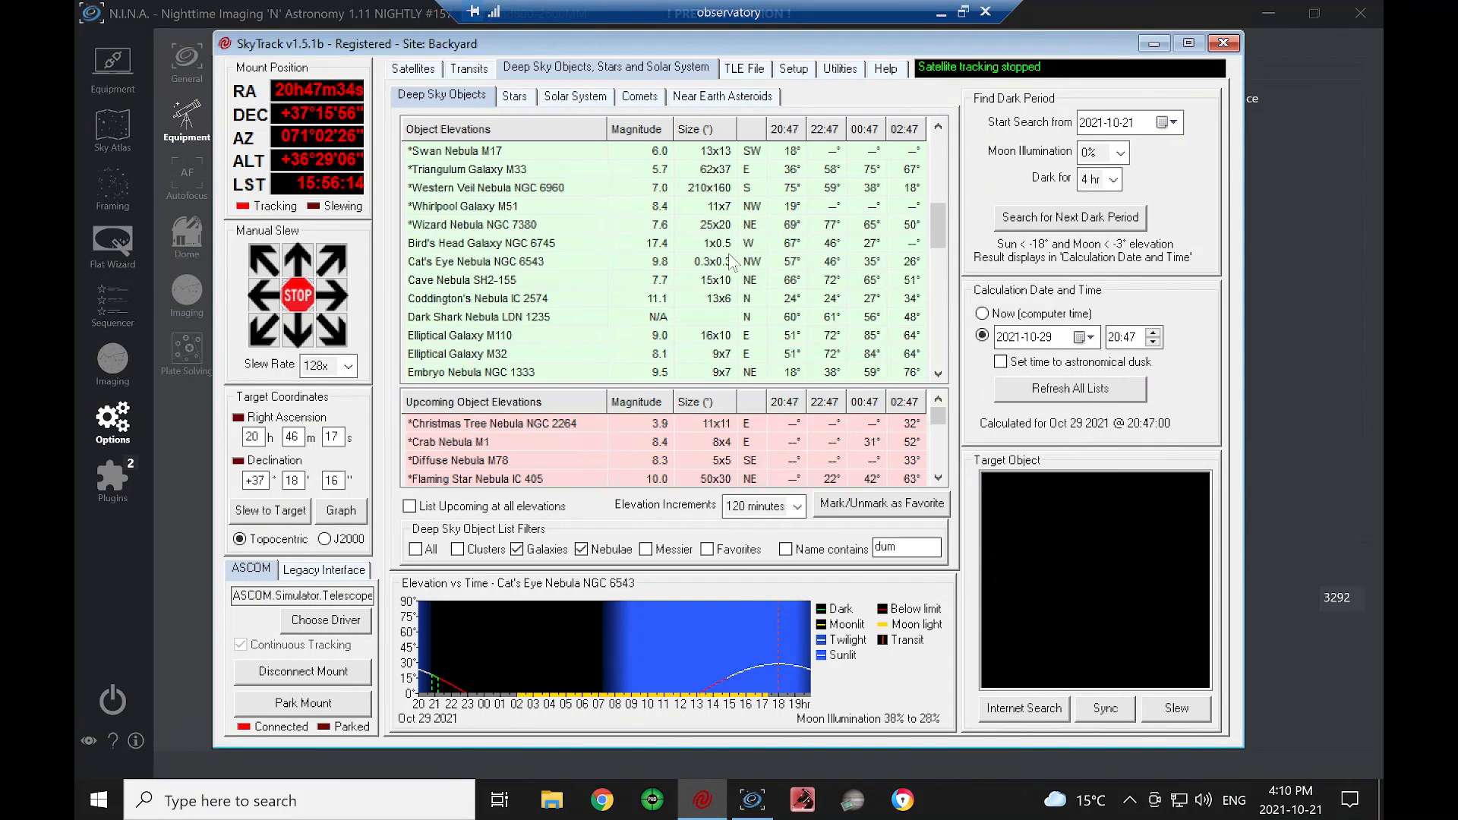
{"action": "left_click", "coordinate": [794, 70]}
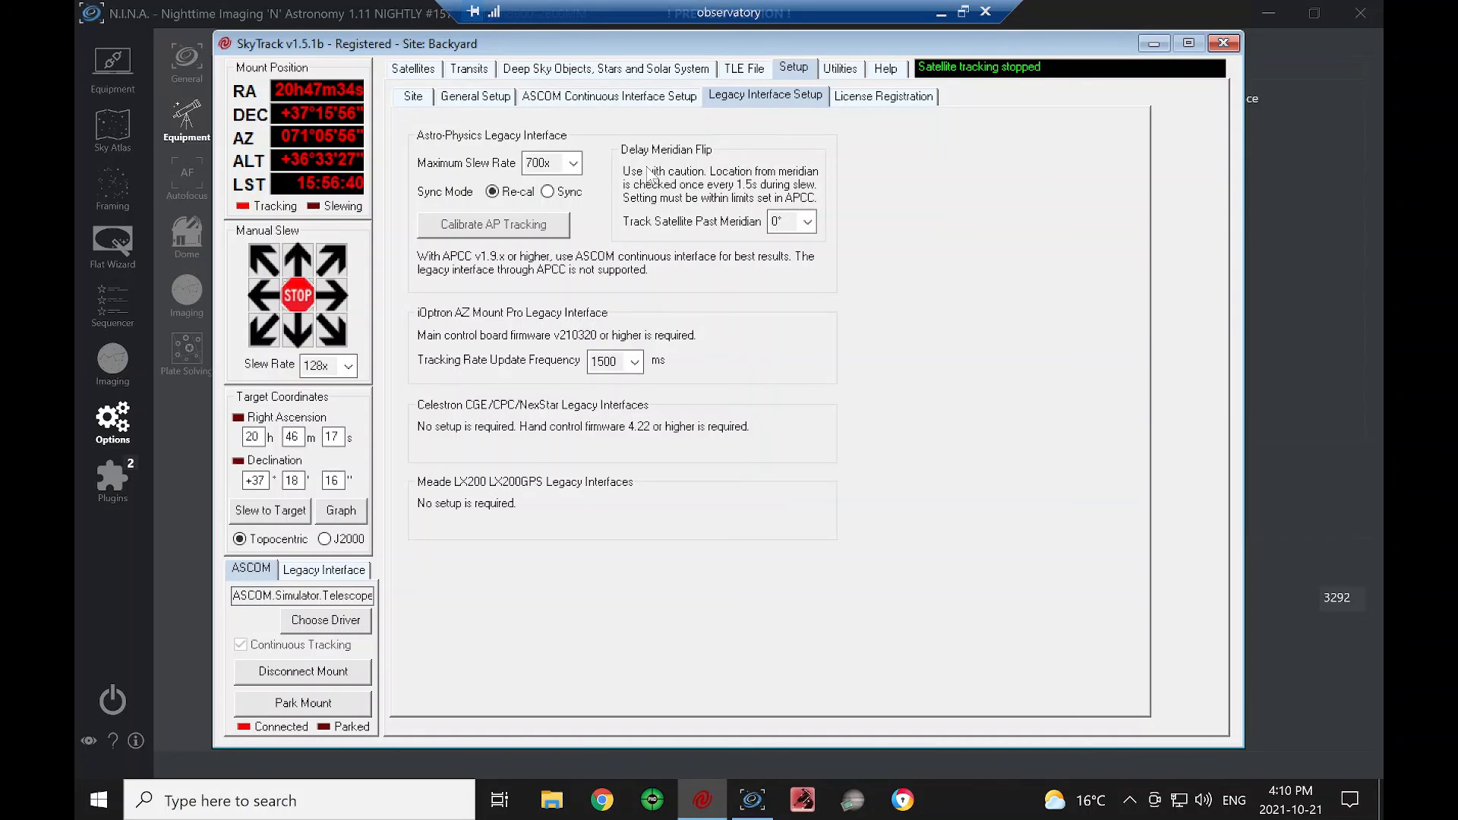
Review the Astro-Physics past-meridian choices, keeping 0°, and the iOptron AZ Mount Pro tracking rate update frequencies, keeping 1500 ms.
{"action": "left_click", "coordinate": [807, 222]}
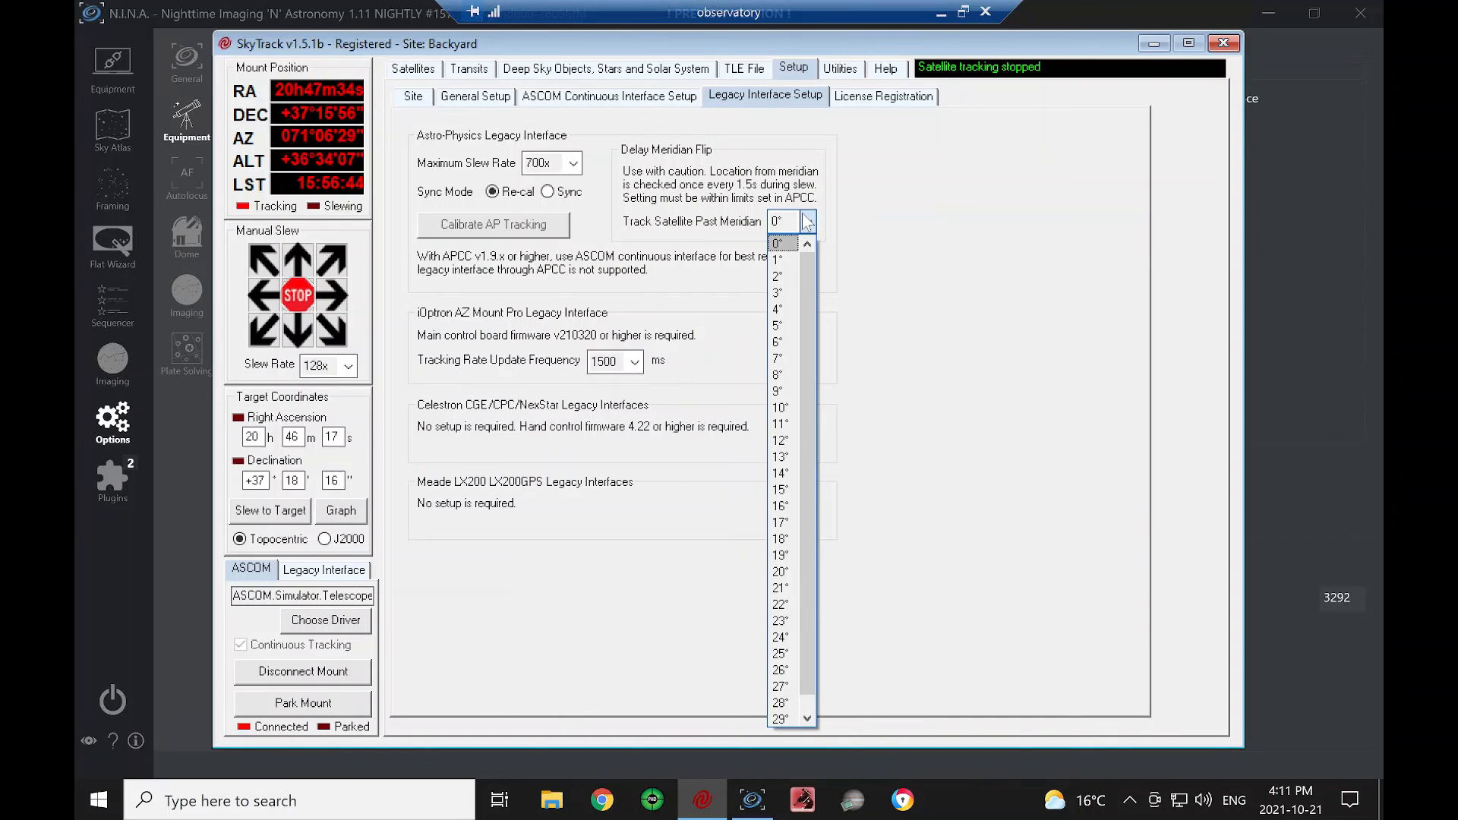
{"action": "left_click", "coordinate": [806, 221]}
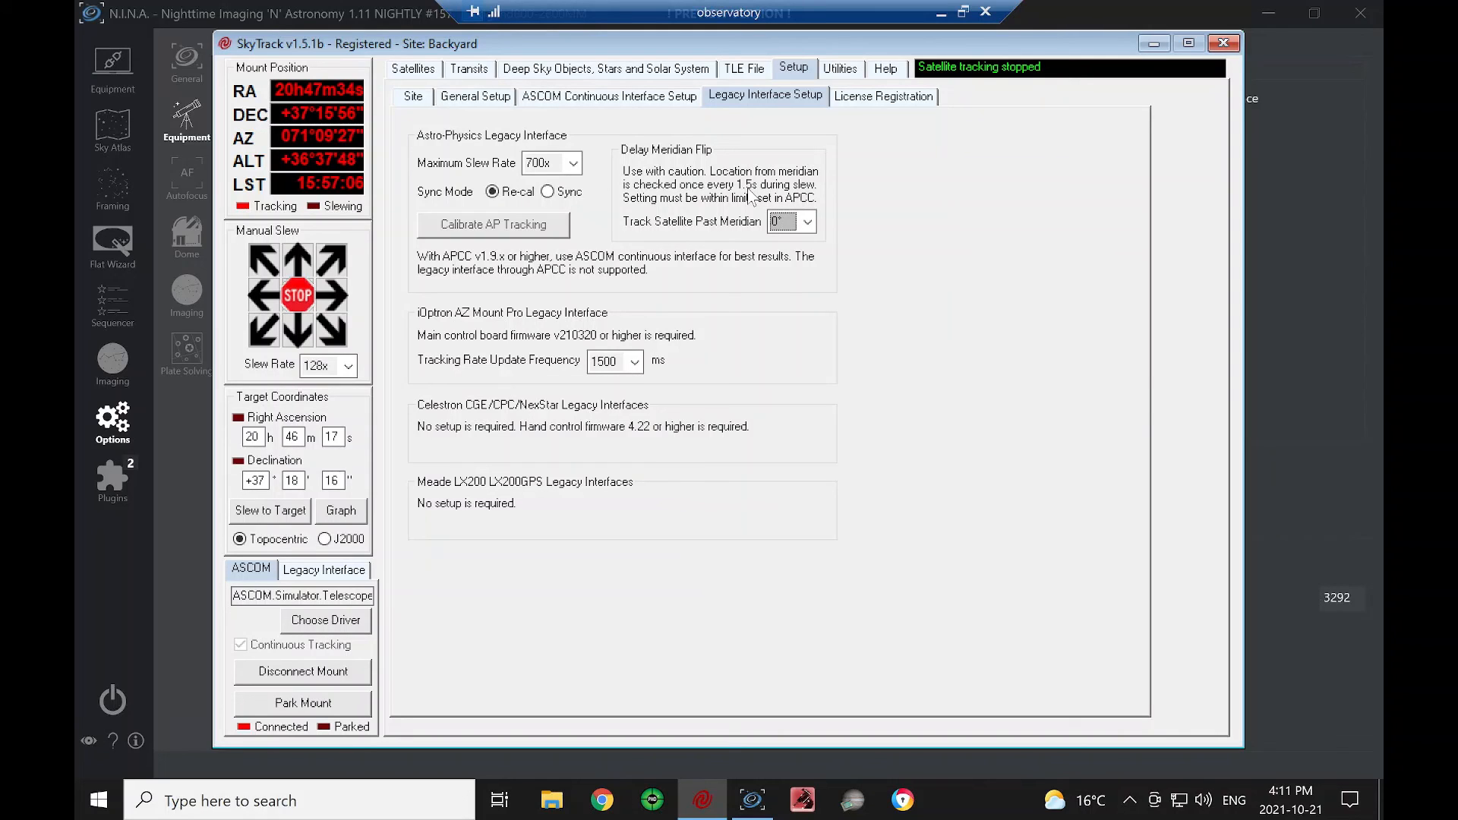
{"action": "left_click", "coordinate": [796, 221]}
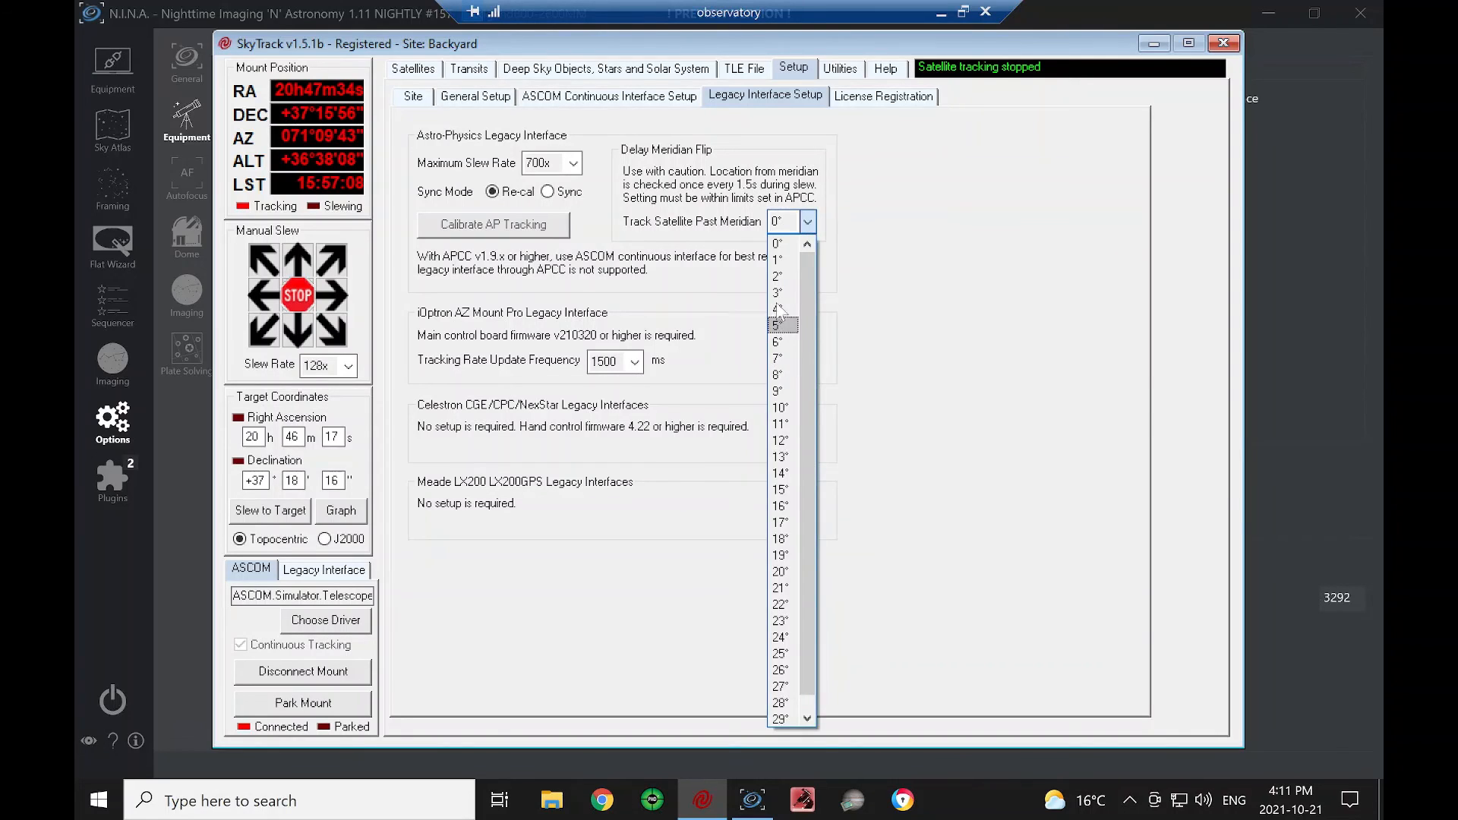
{"action": "left_click", "coordinate": [706, 209]}
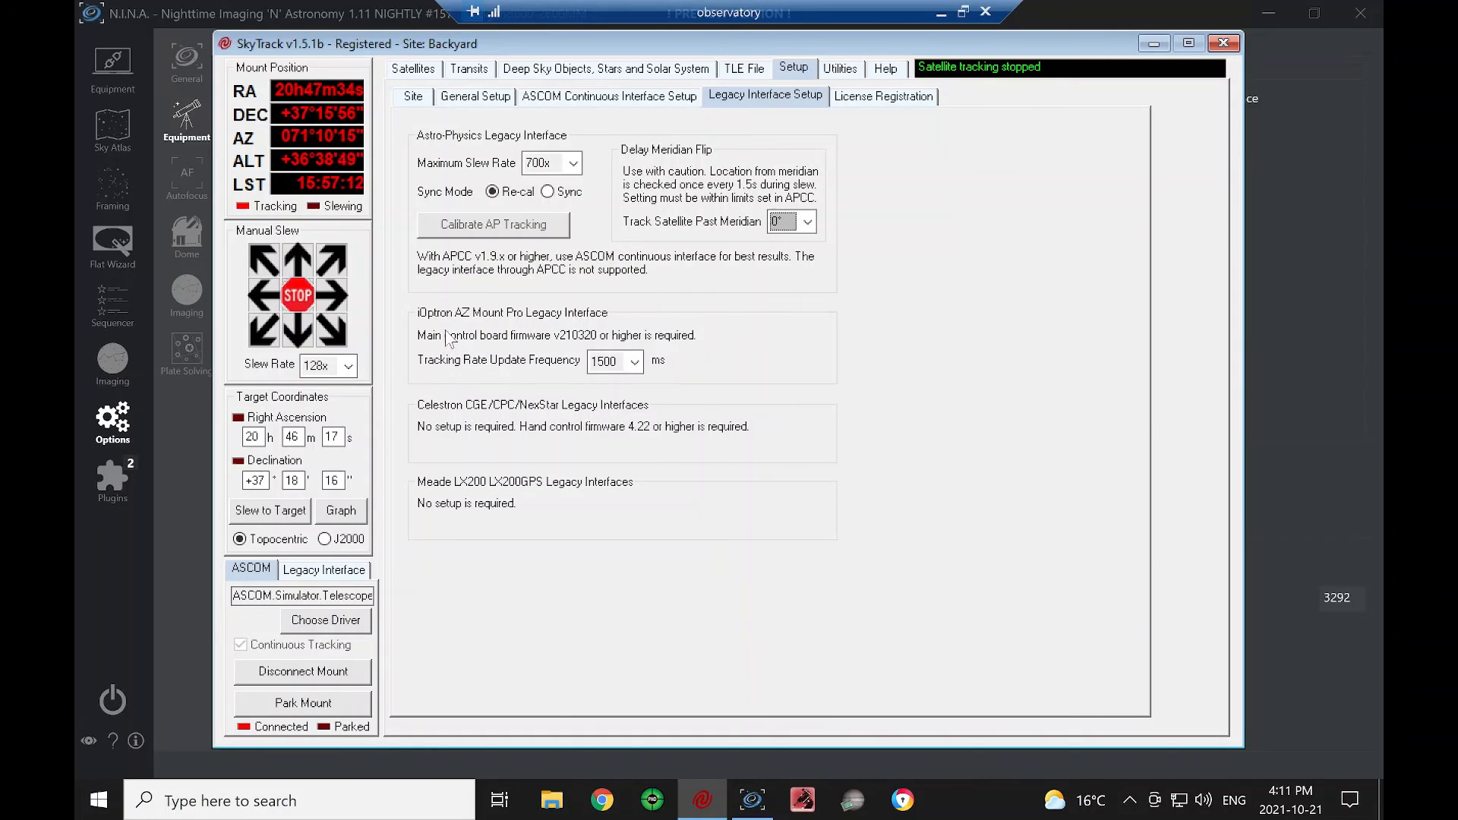
{"action": "left_click", "coordinate": [637, 365]}
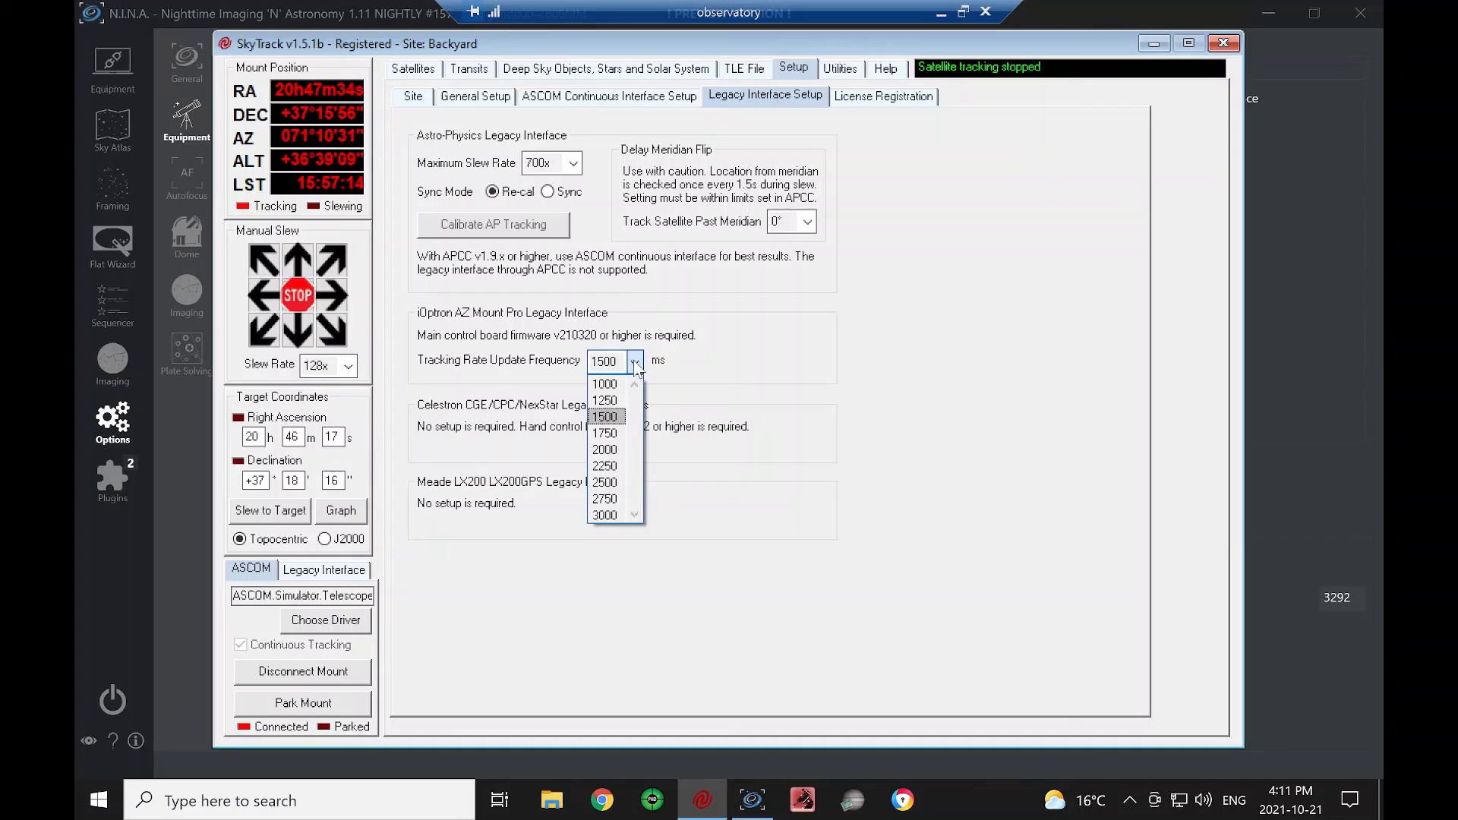
{"action": "left_click", "coordinate": [617, 414]}
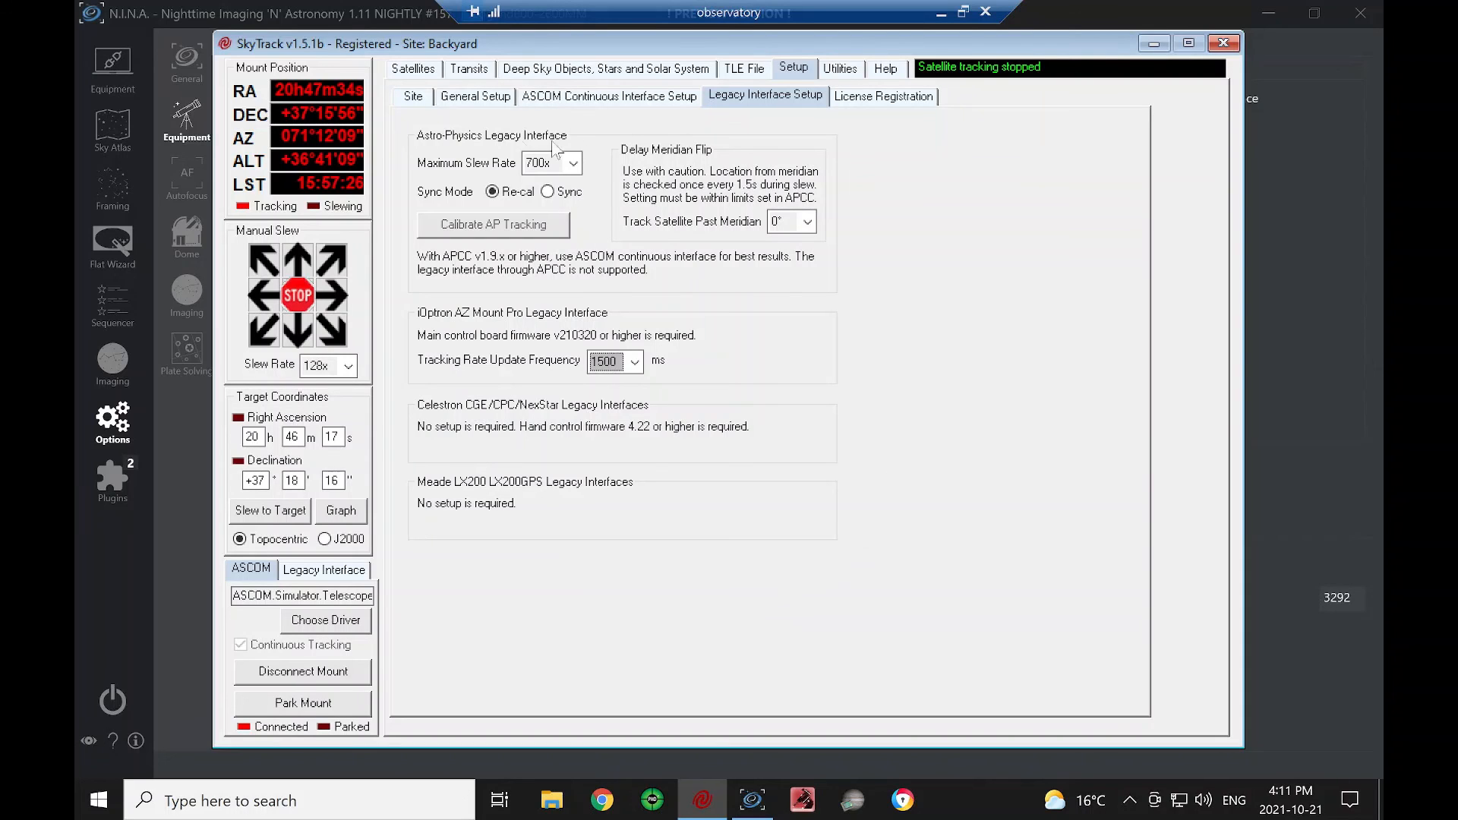
Open the observing site settings in the setup.
{"action": "left_click", "coordinate": [409, 98]}
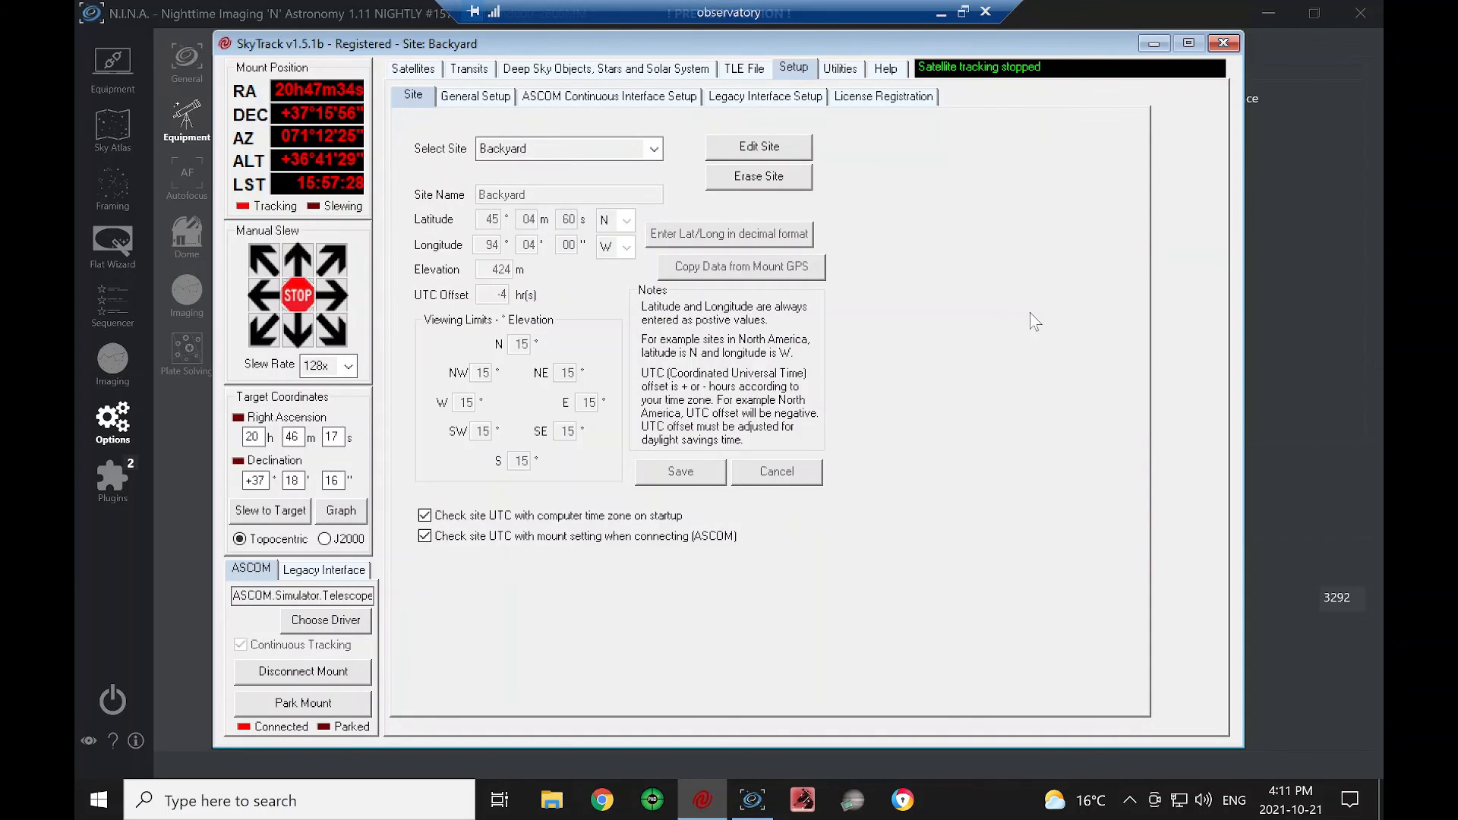